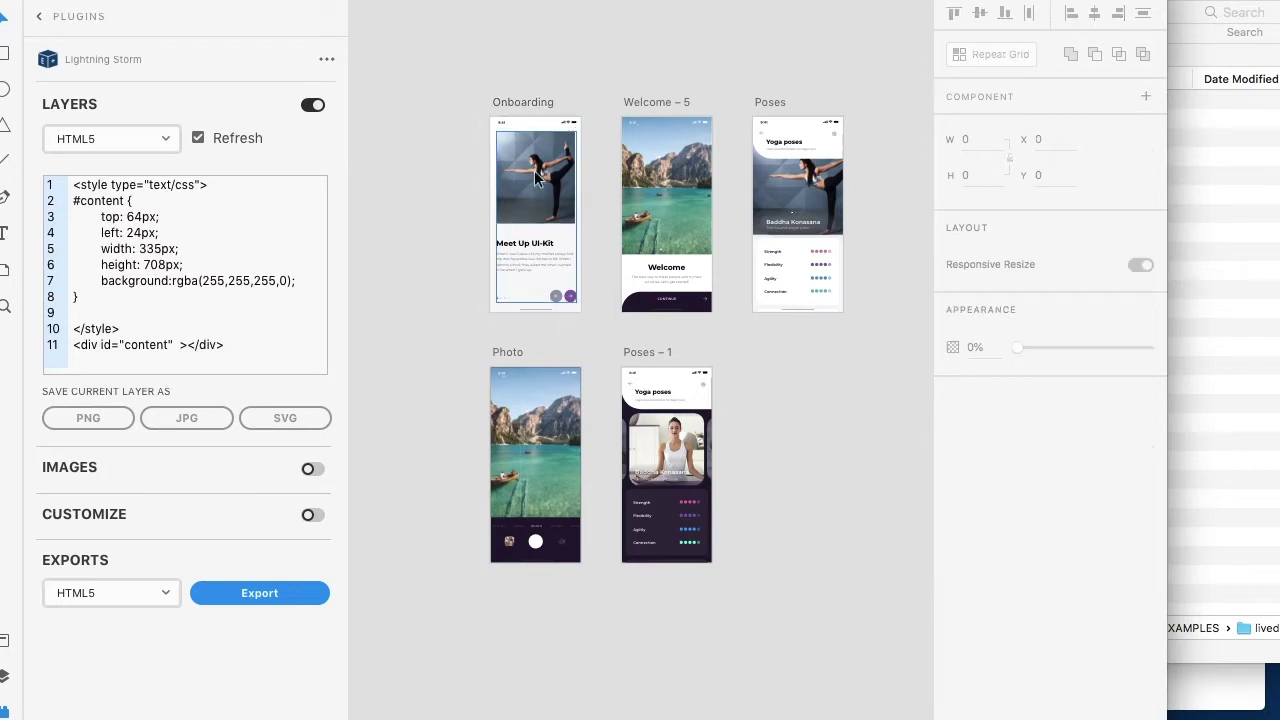
- Inspect the generated CSS of the Poses, Onboarding, Welcome – 5 and Photo content groups
click(794, 205)
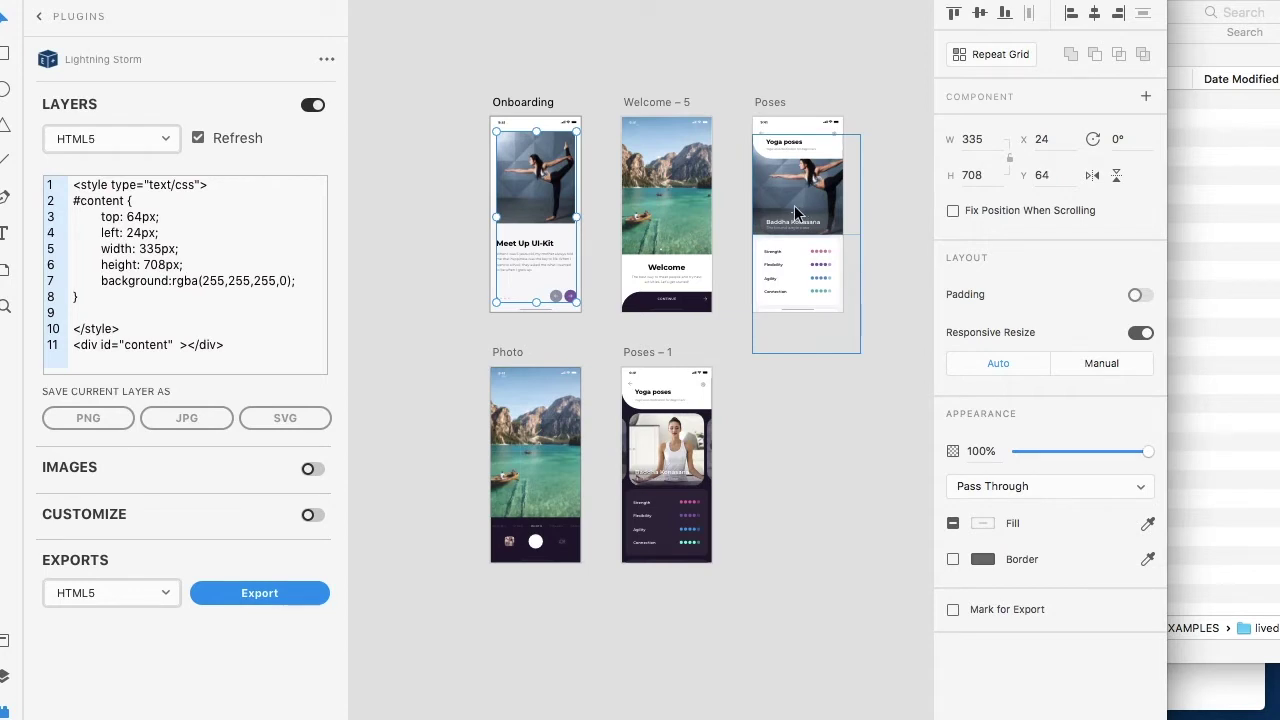
click(522, 170)
click(664, 181)
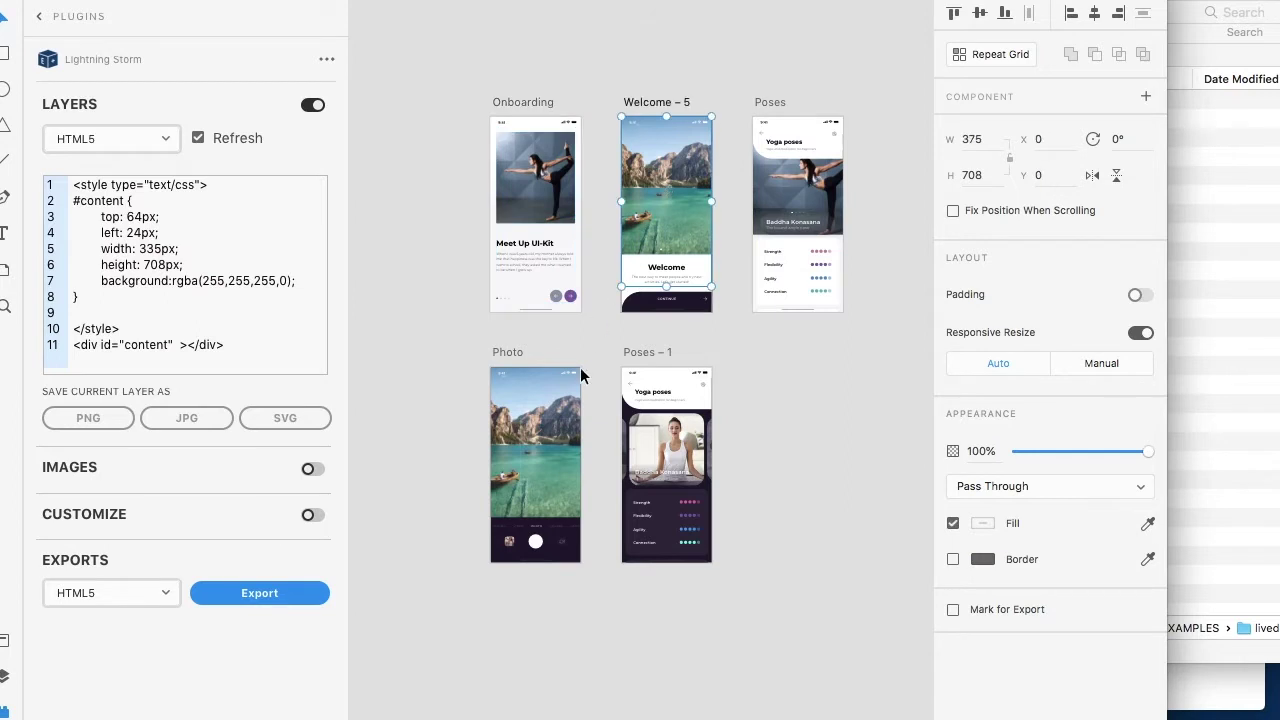
click(555, 423)
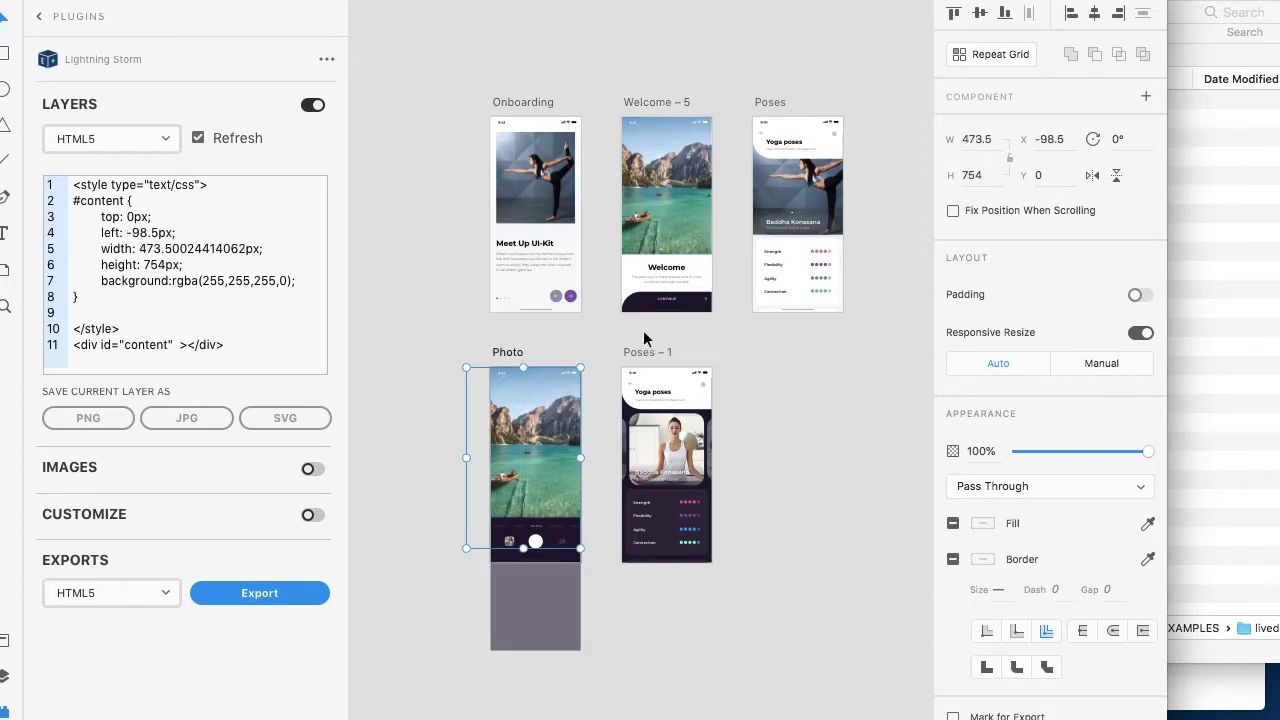
click(797, 371)
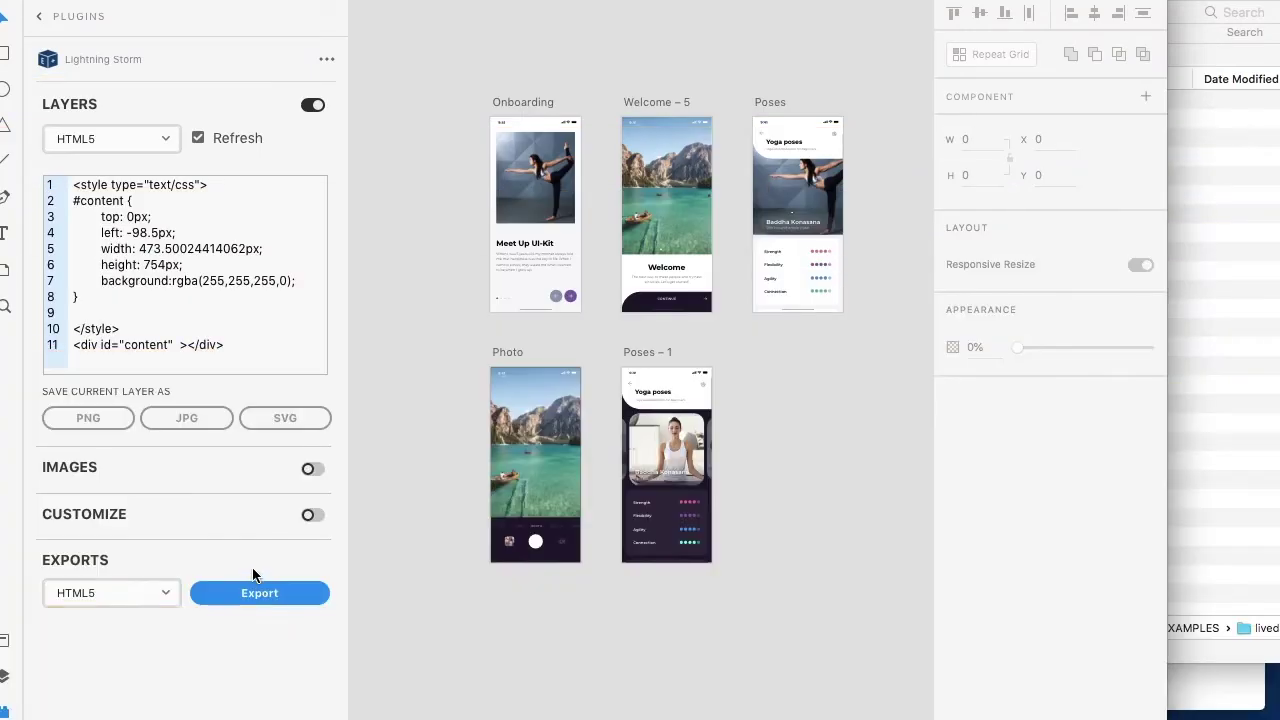
- Export the mockup as HTML5 into livedemo and expand the _HTML5_welcome and skins folders
click(256, 594)
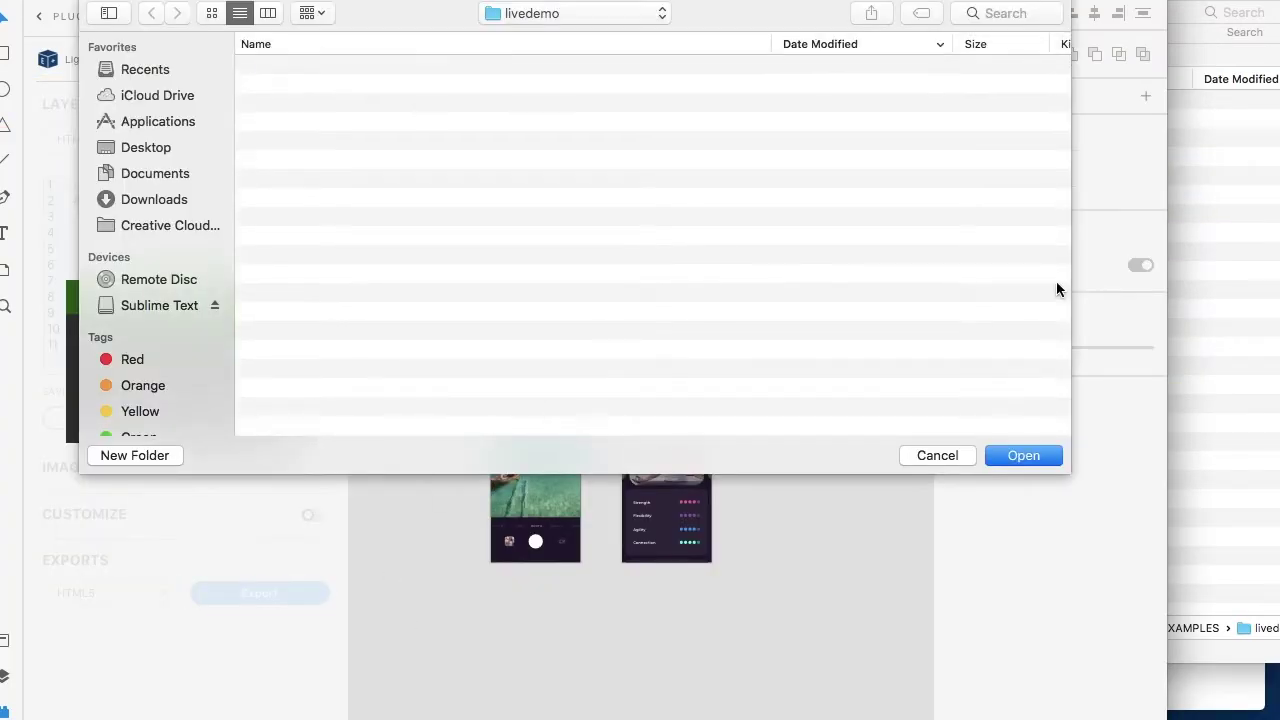
click(1012, 463)
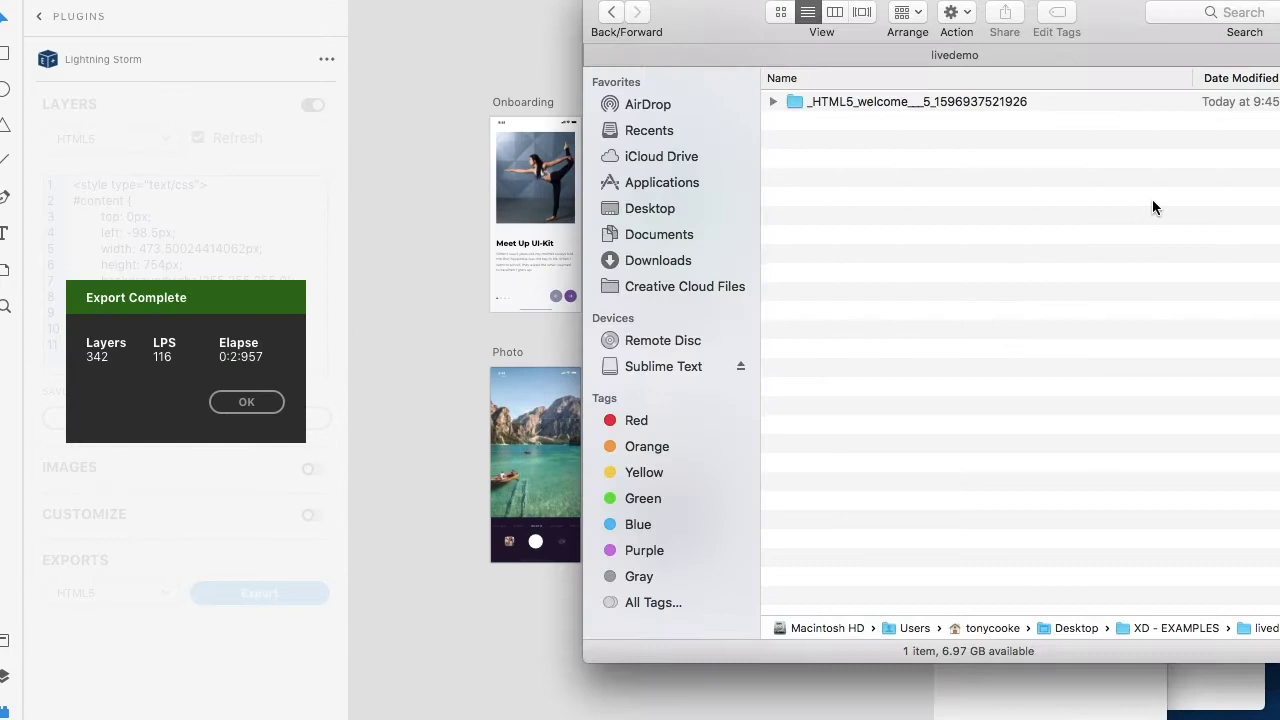
click(774, 103)
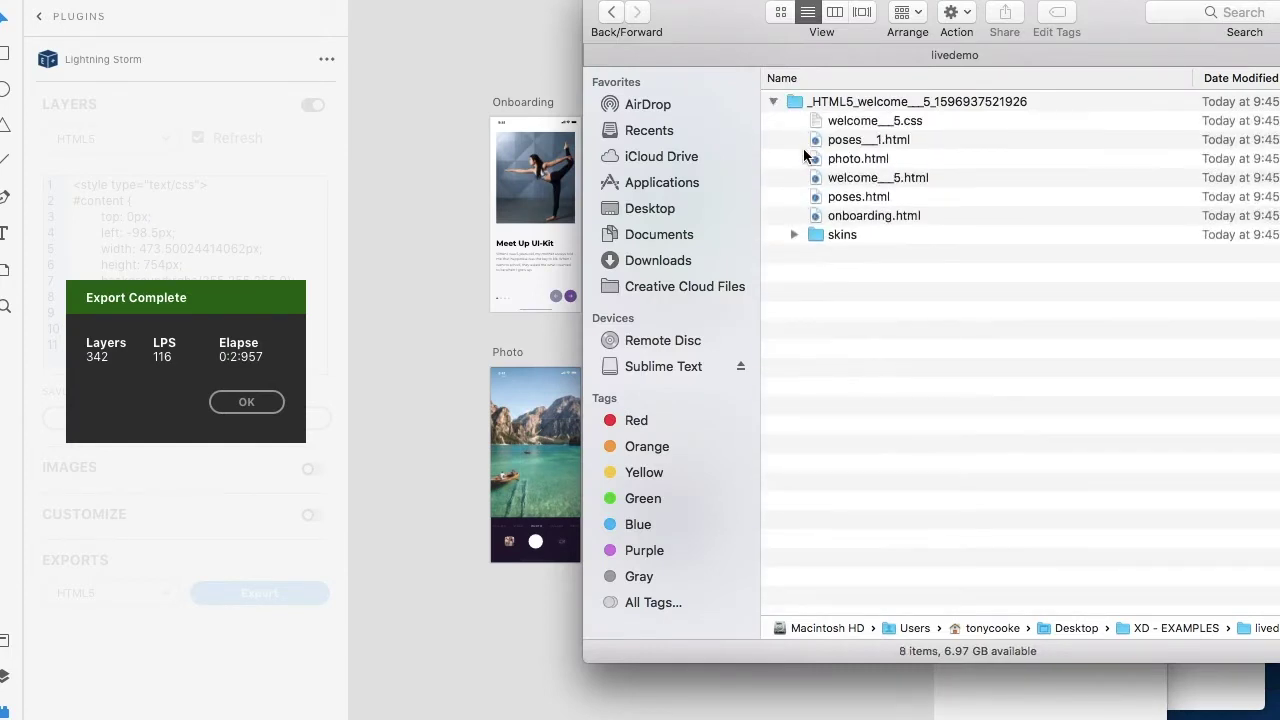
click(793, 235)
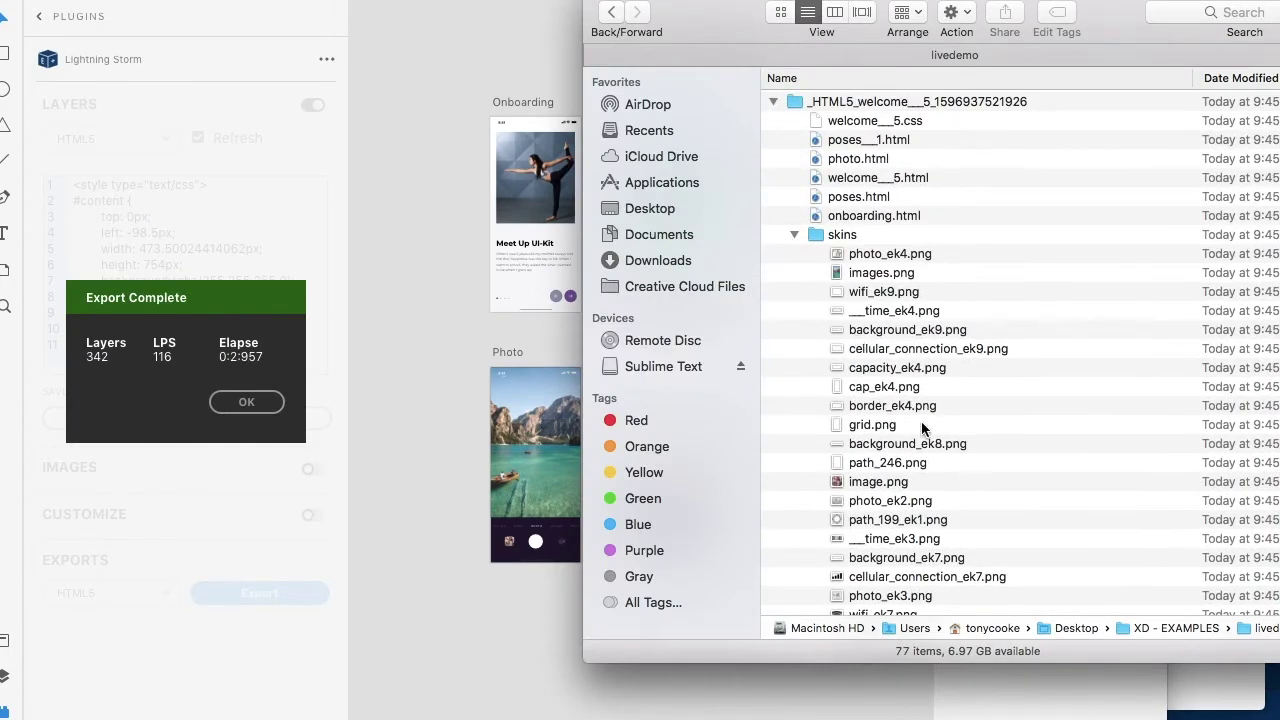
scroll(921, 421, down, 5)
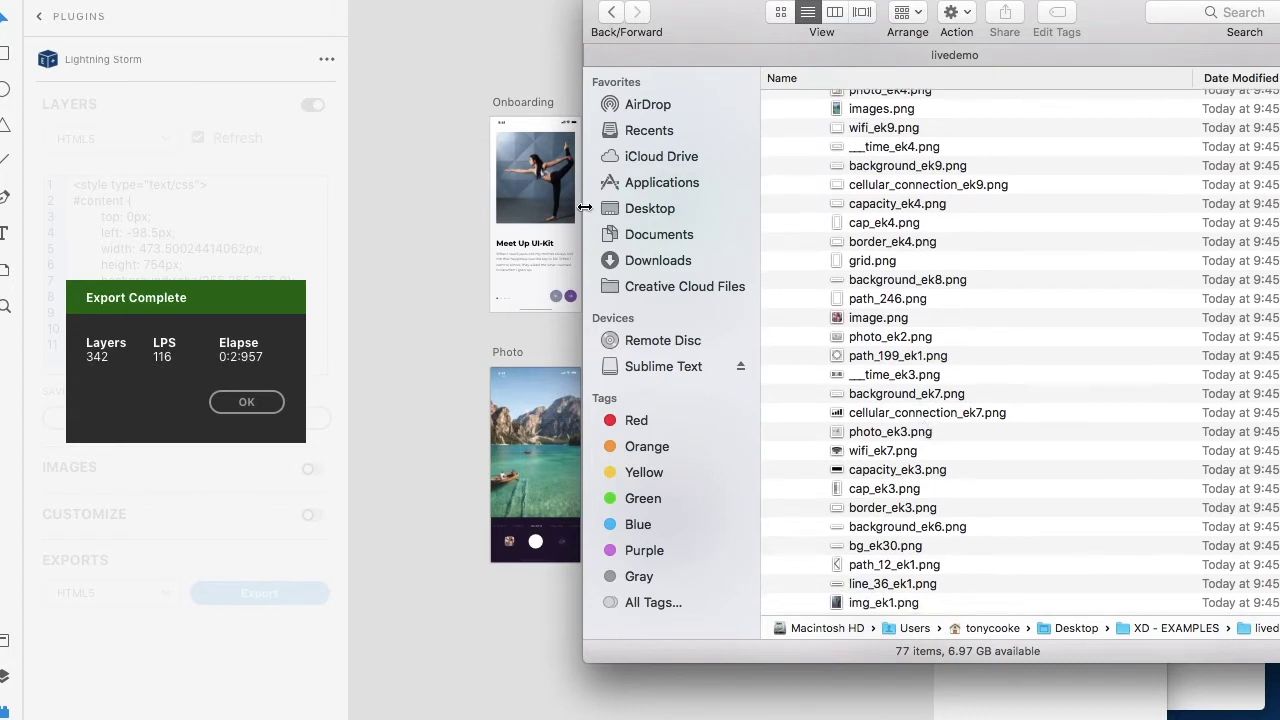
click(517, 185)
- Close the Export Complete report and locate img.png in Finder's skins folder
click(526, 182)
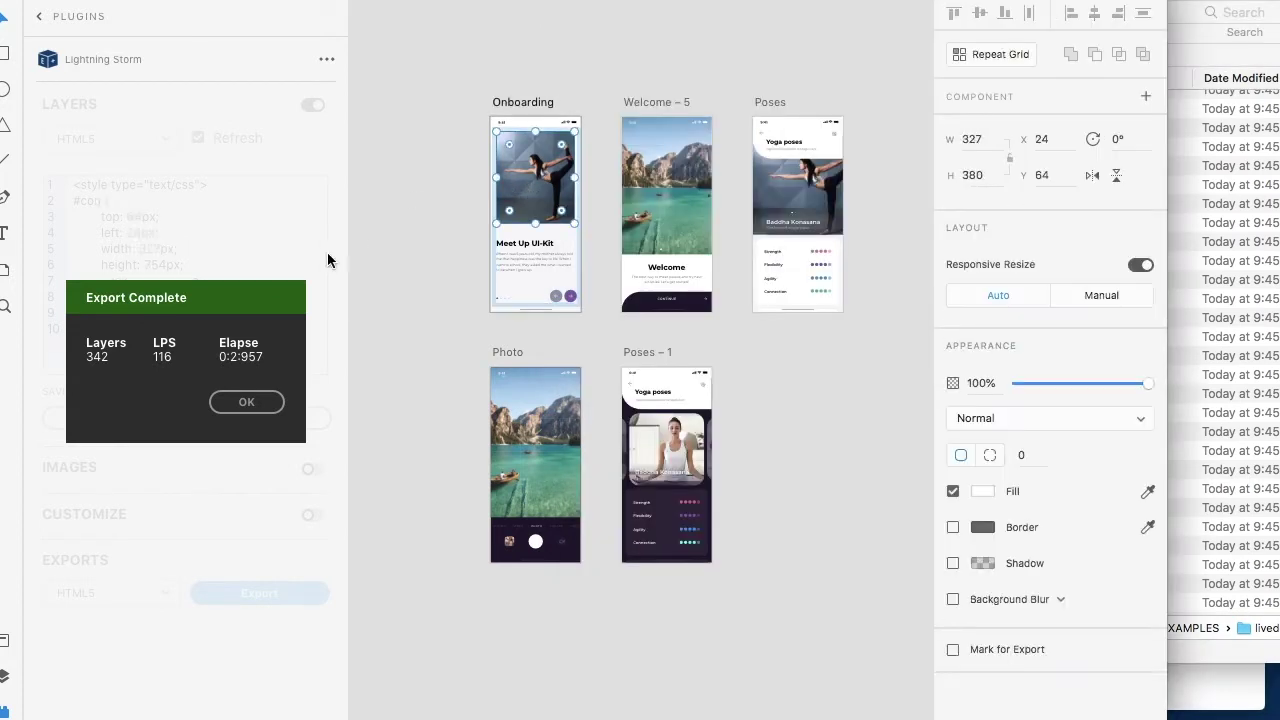
click(247, 401)
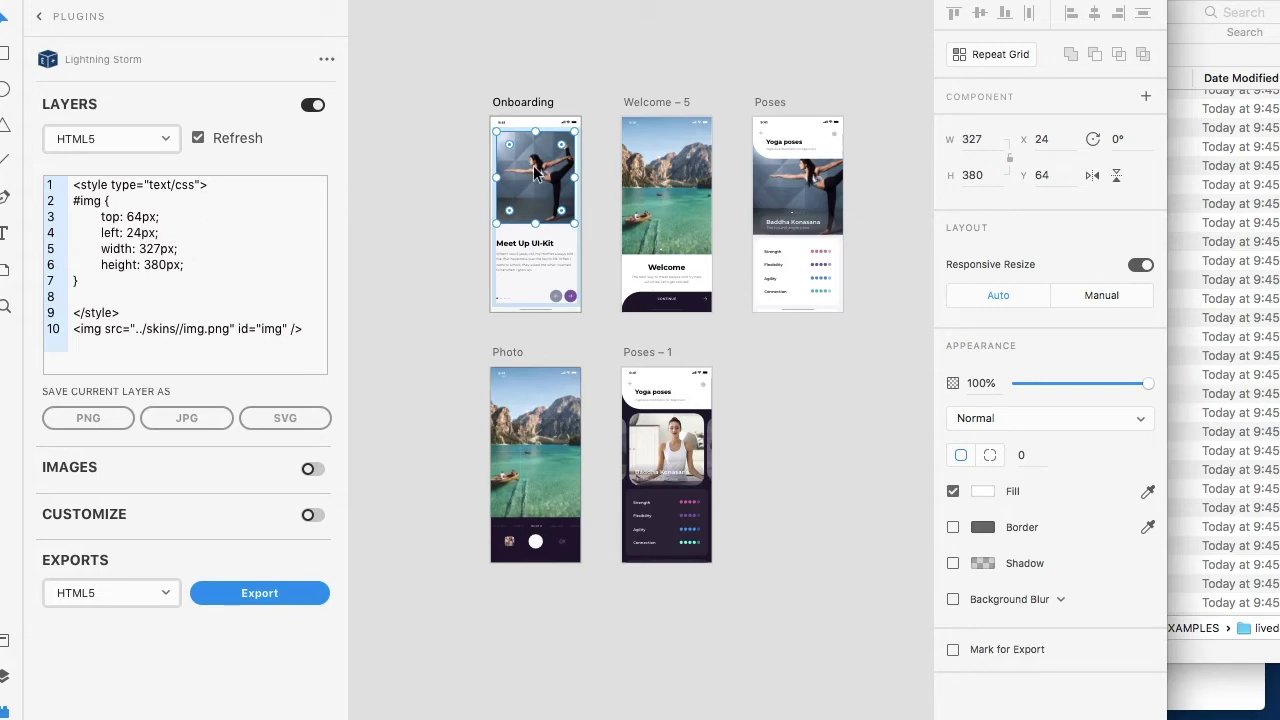
click(1248, 222)
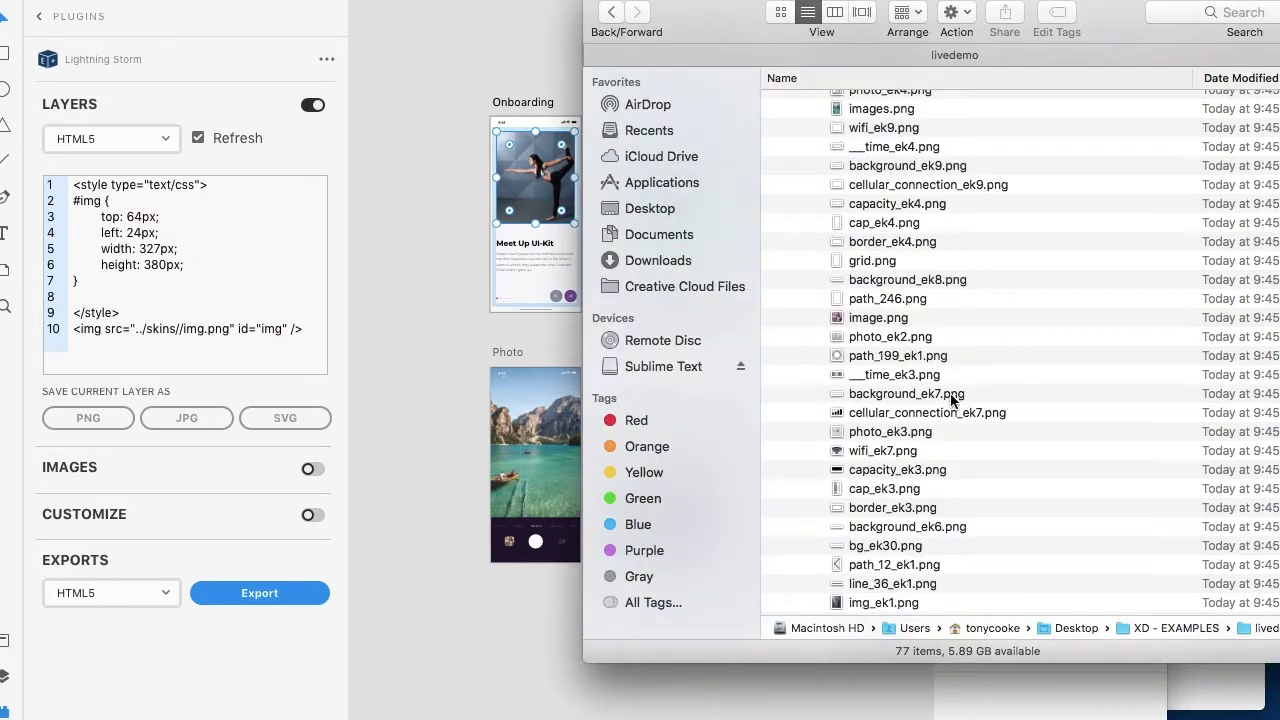
scroll(950, 393, down, 5)
click(887, 428)
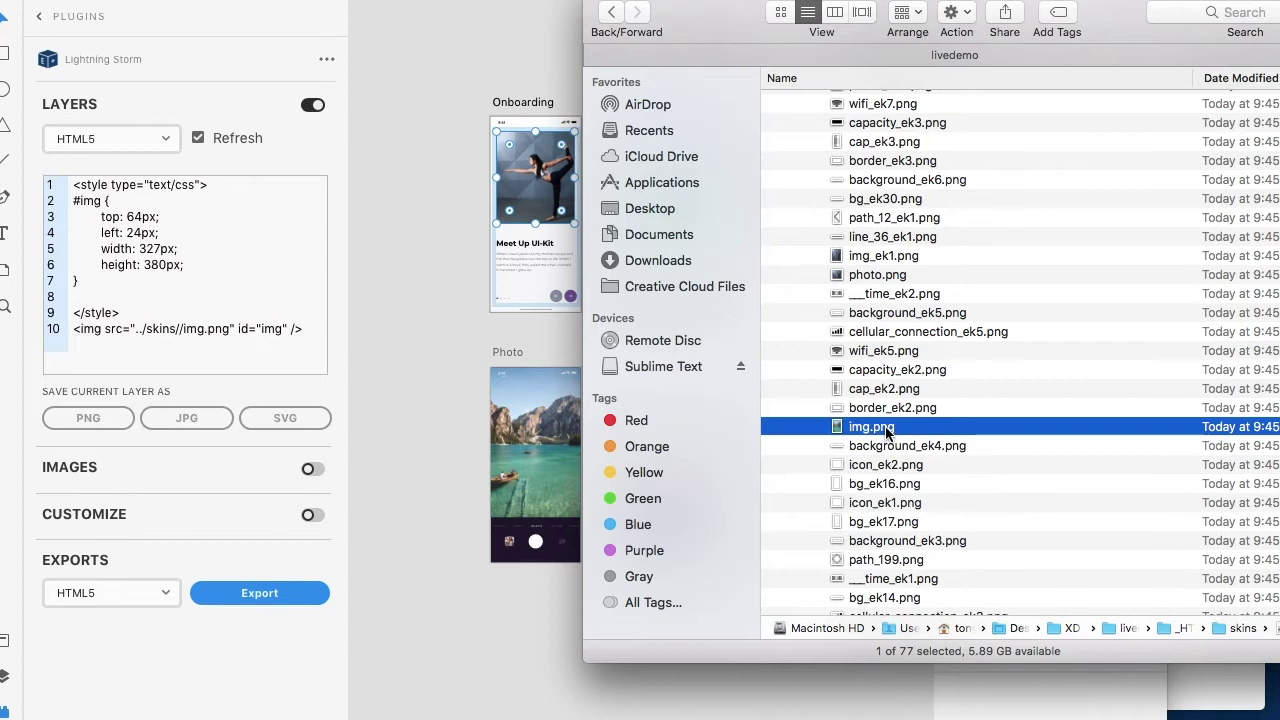
scroll(969, 452, down, 5)
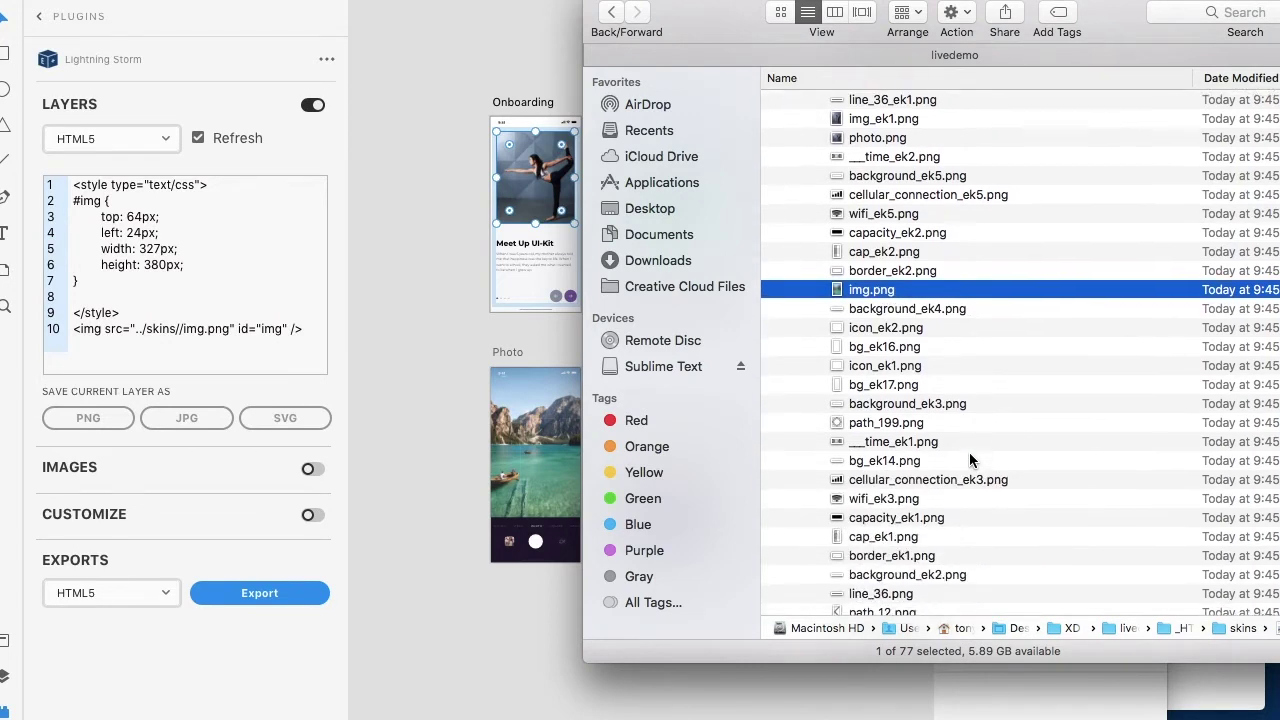
- Sort skins by name and check images.png, image.png and img_ek1.png
click(782, 78)
click(880, 258)
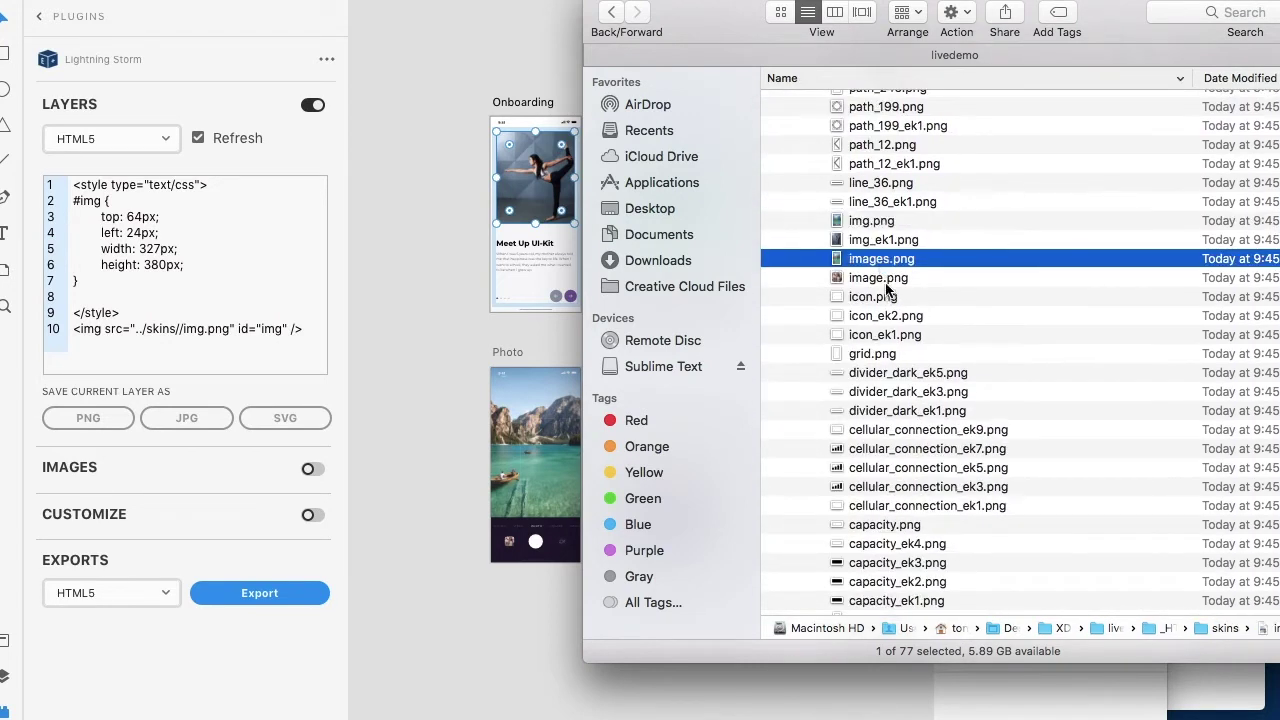
click(884, 280)
click(882, 240)
scroll(882, 245, up, 1)
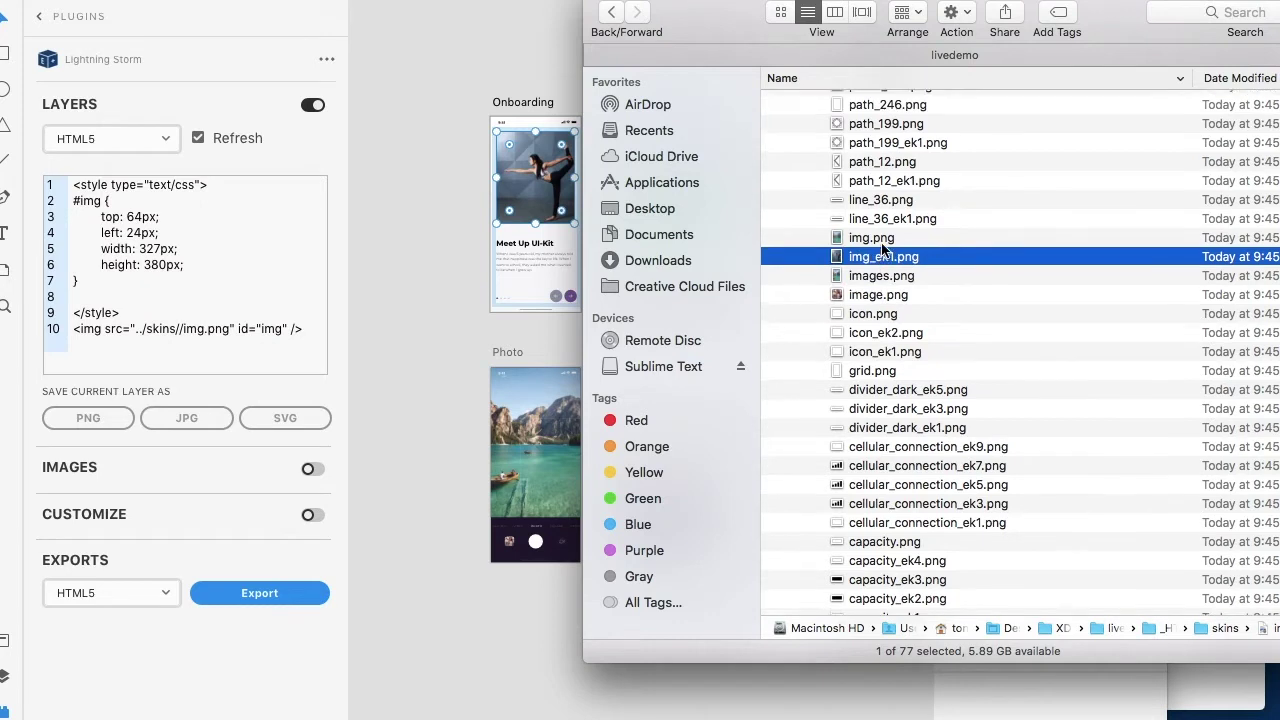
- Select the lake images on the Photo and Welcome – 5 artboards to compare their code
click(575, 436)
click(566, 439)
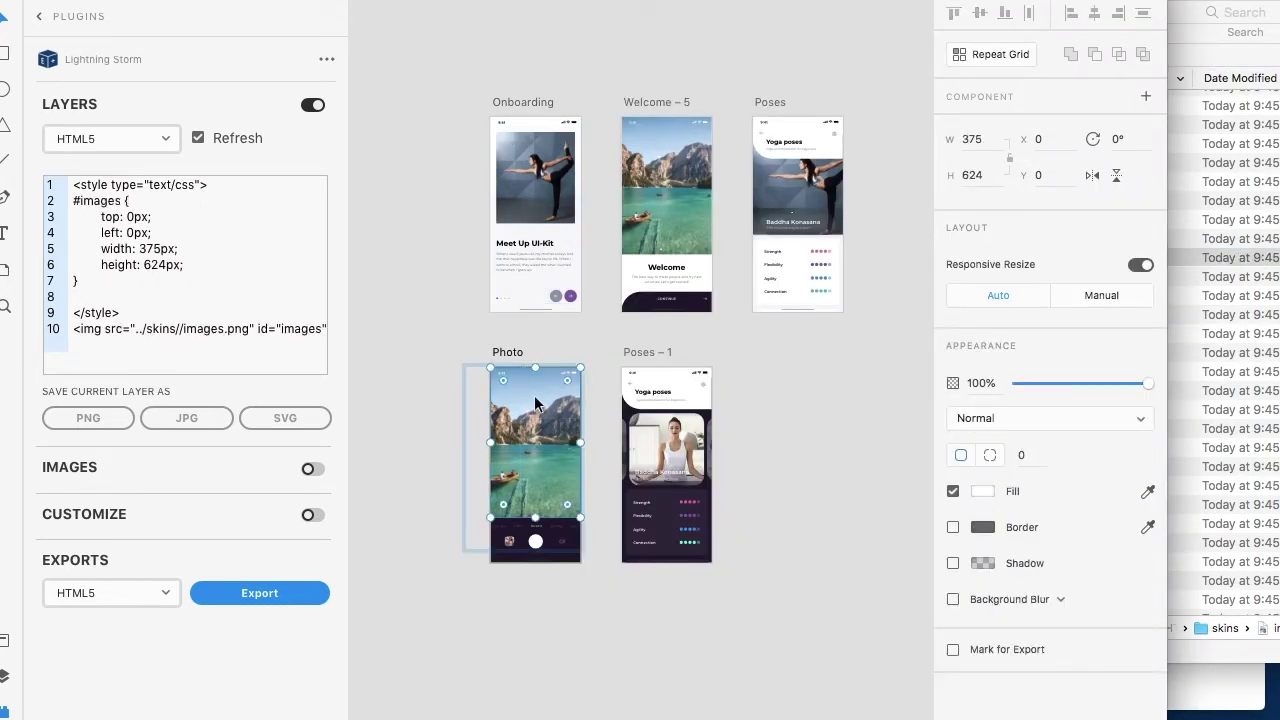
click(662, 178)
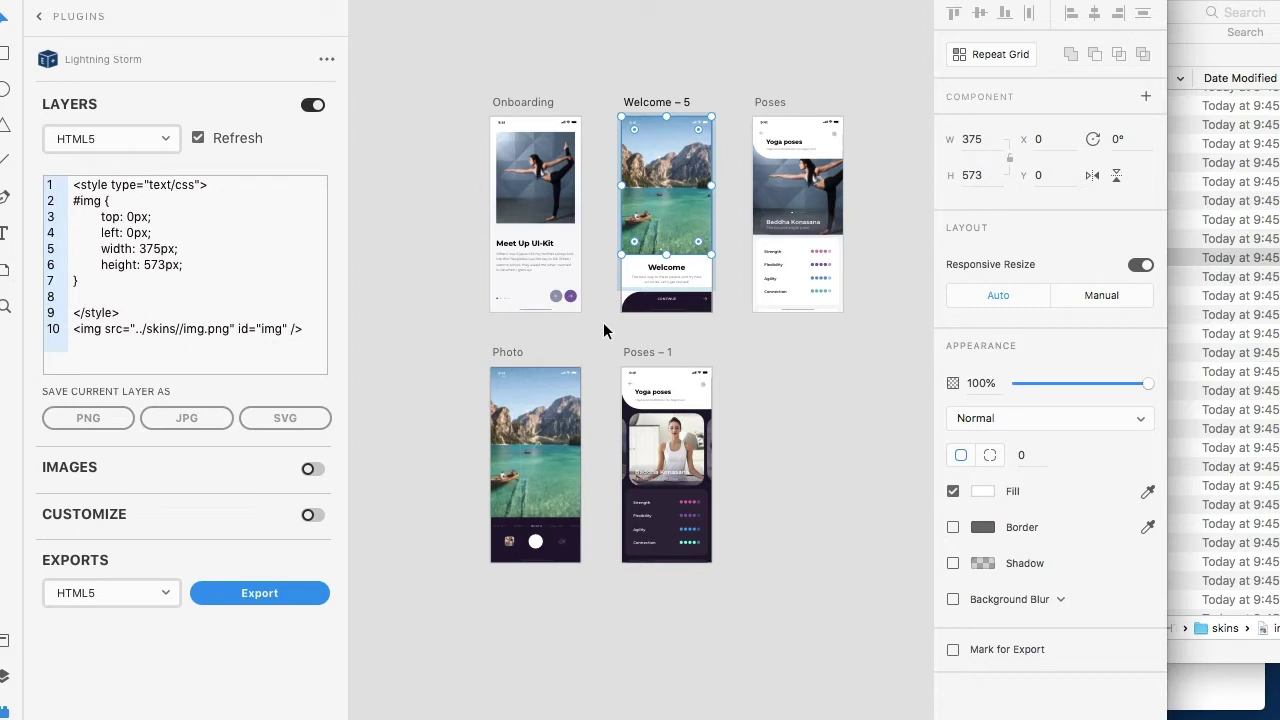
click(440, 309)
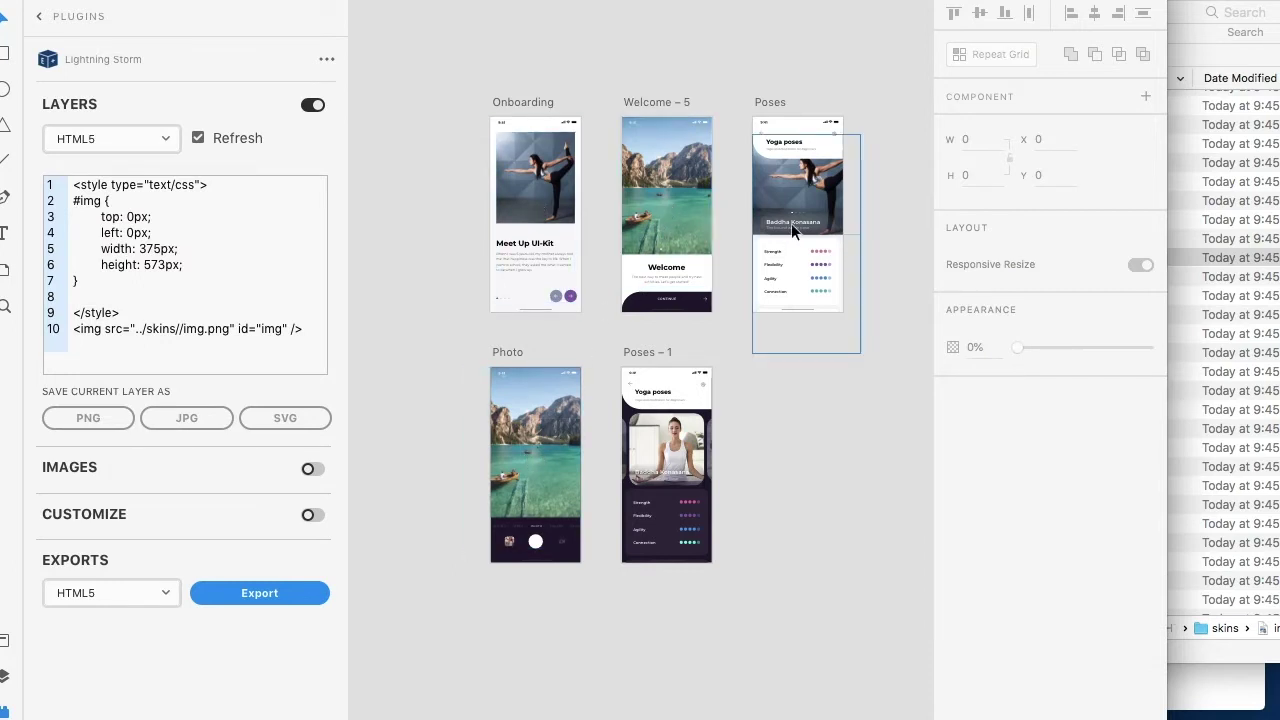
scroll(427, 323, up, 2)
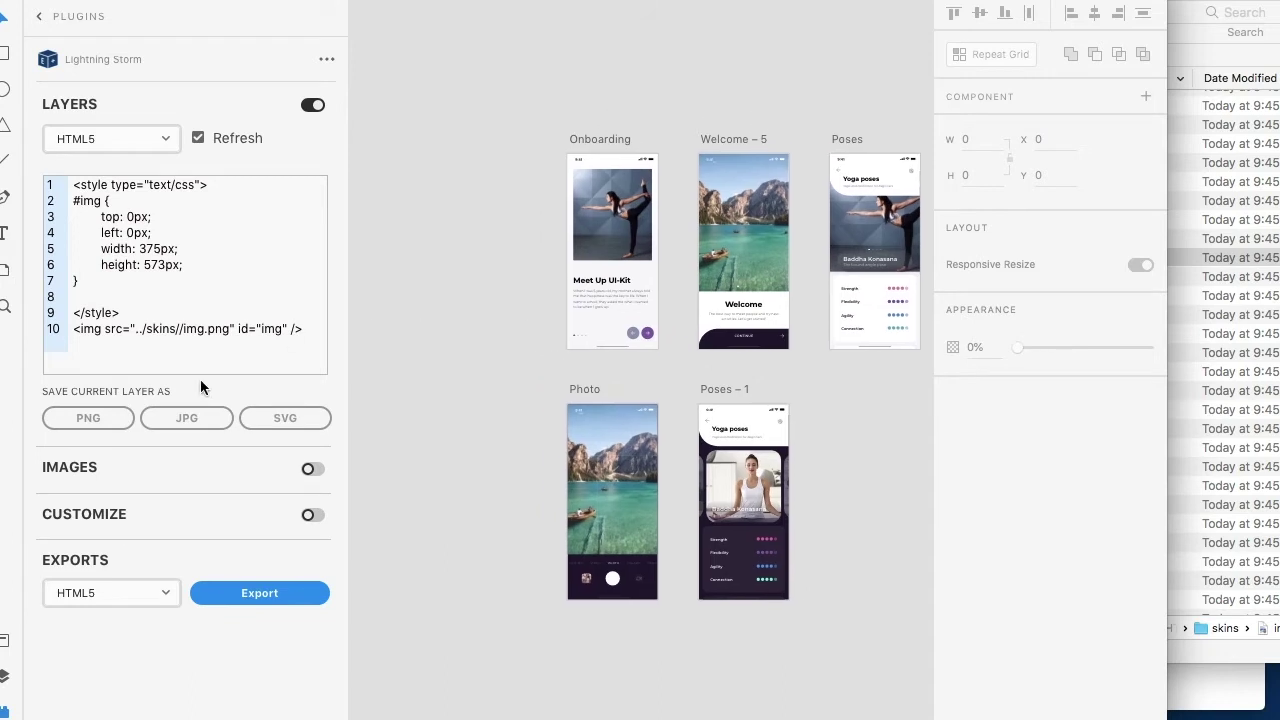
- Draw a 694×1128 artboard left of Onboarding, name it ${global}, and list it first
click(4, 676)
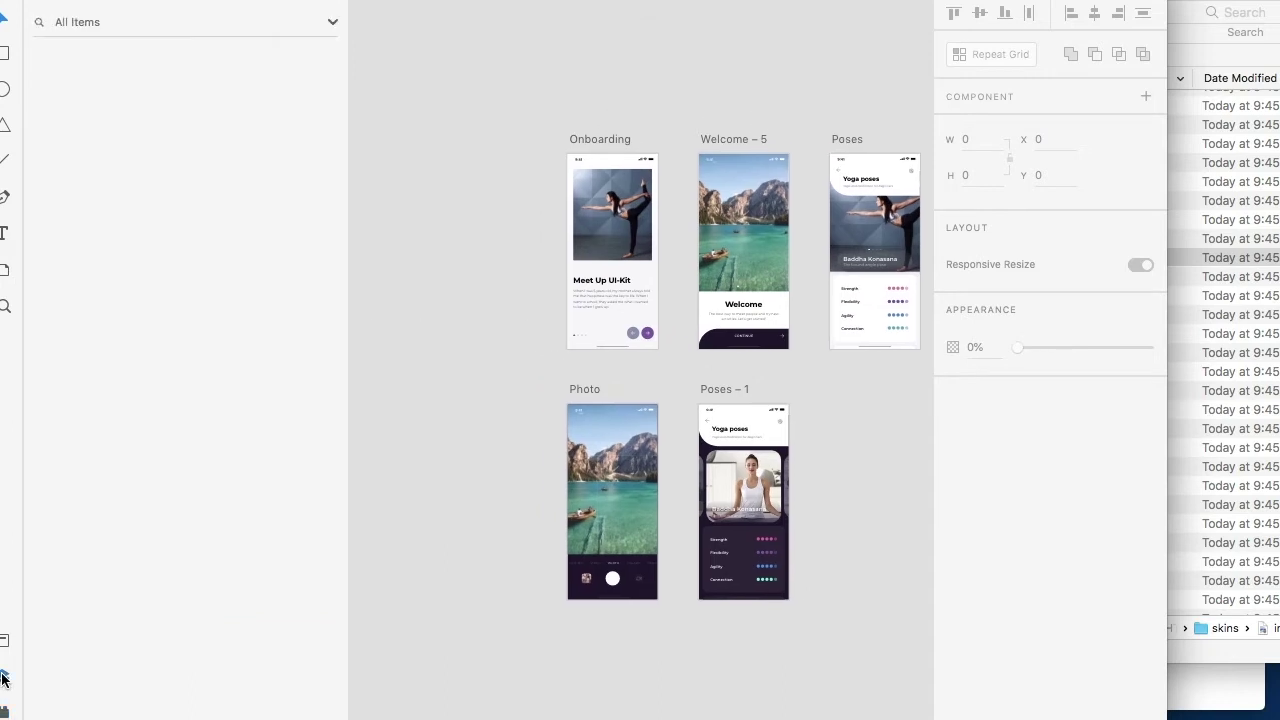
click(5, 272)
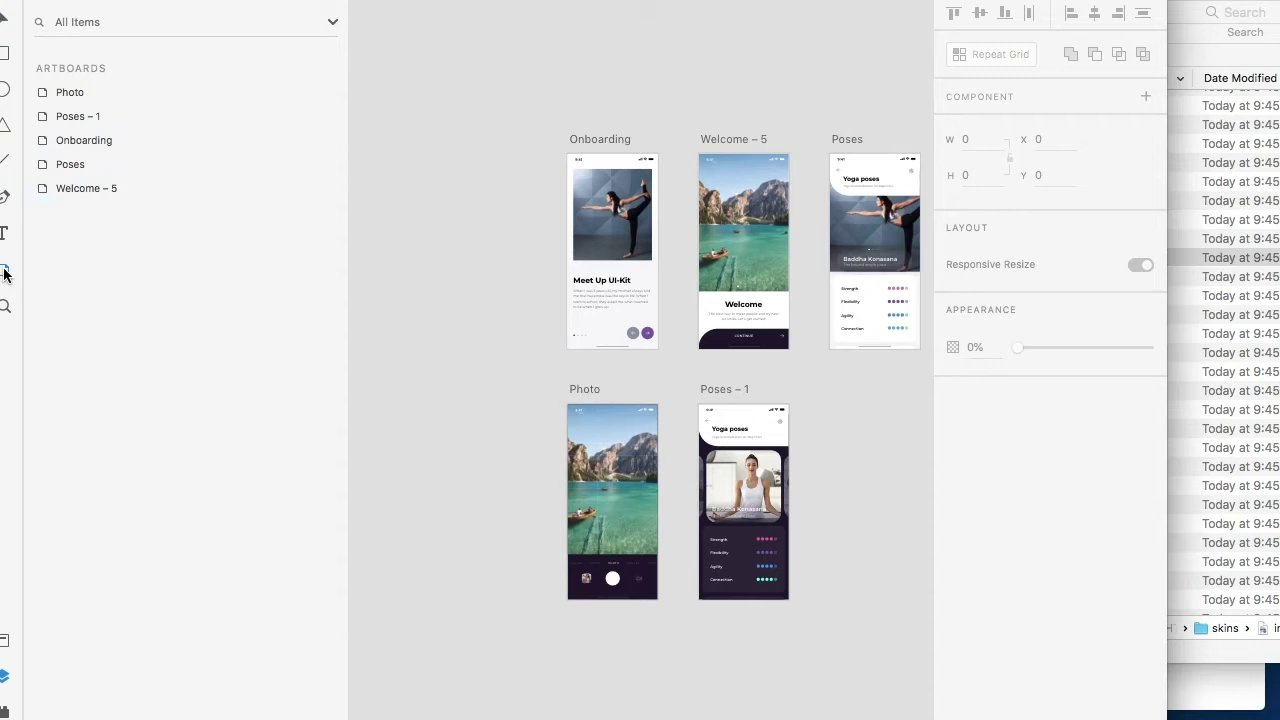
mouse_move(378, 156)
mouse_down()
mouse_move(474, 366)
mouse_move(557, 434)
mouse_move(540, 421)
mouse_up()
click(403, 143)
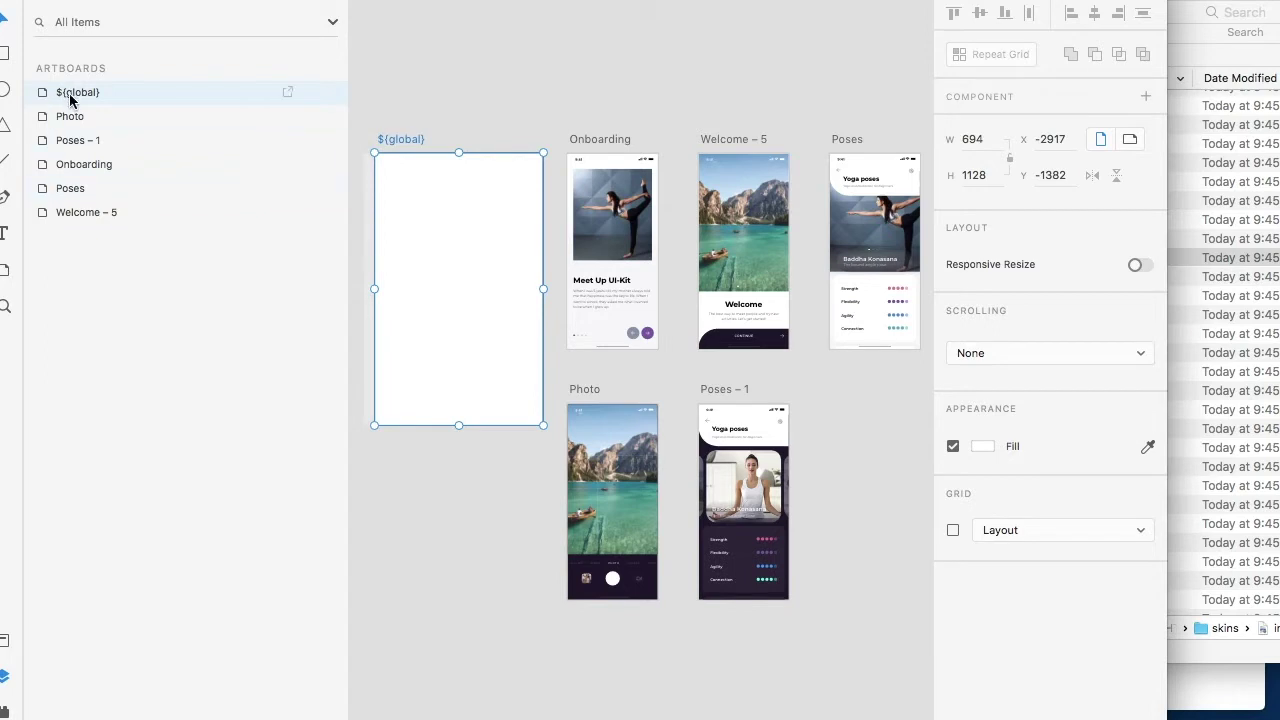
mouse_move(75, 96)
mouse_down()
mouse_move(79, 195)
mouse_move(38, 122)
mouse_move(40, 86)
mouse_move(77, 93)
mouse_up()
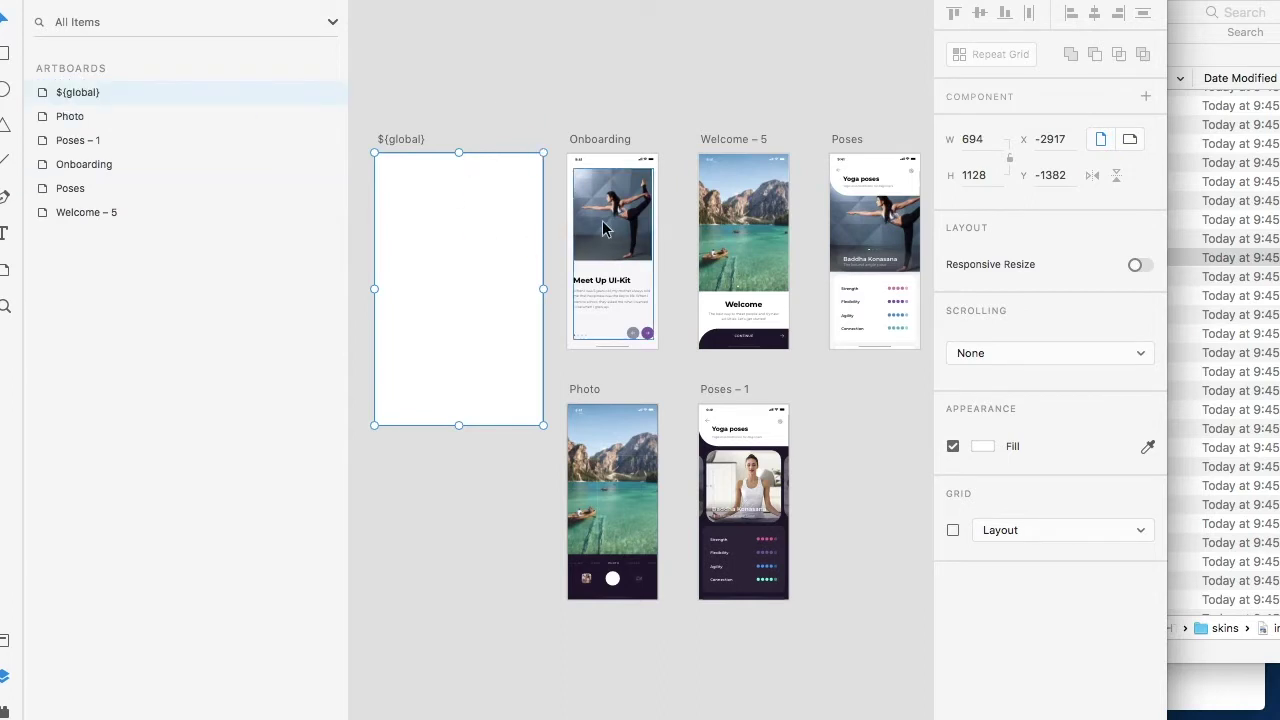
- Paste a copied Poses card into ${global}, then undo the paste
click(872, 228)
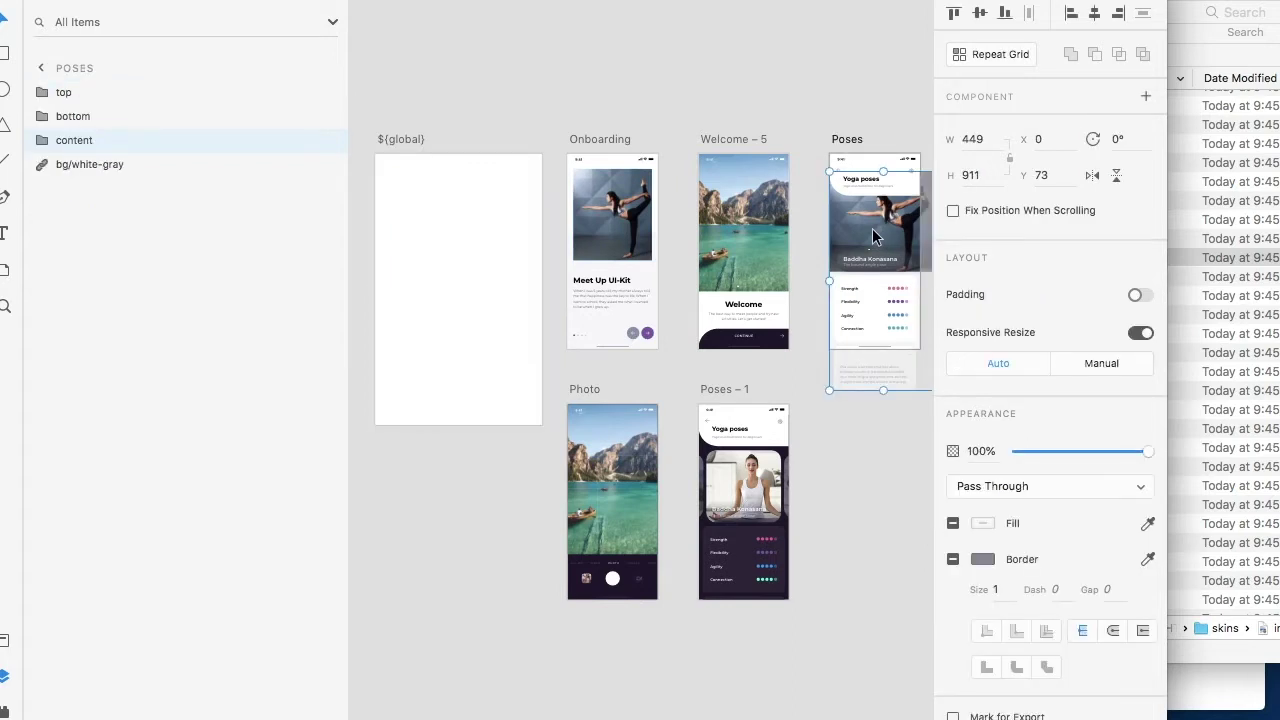
double_click(872, 228)
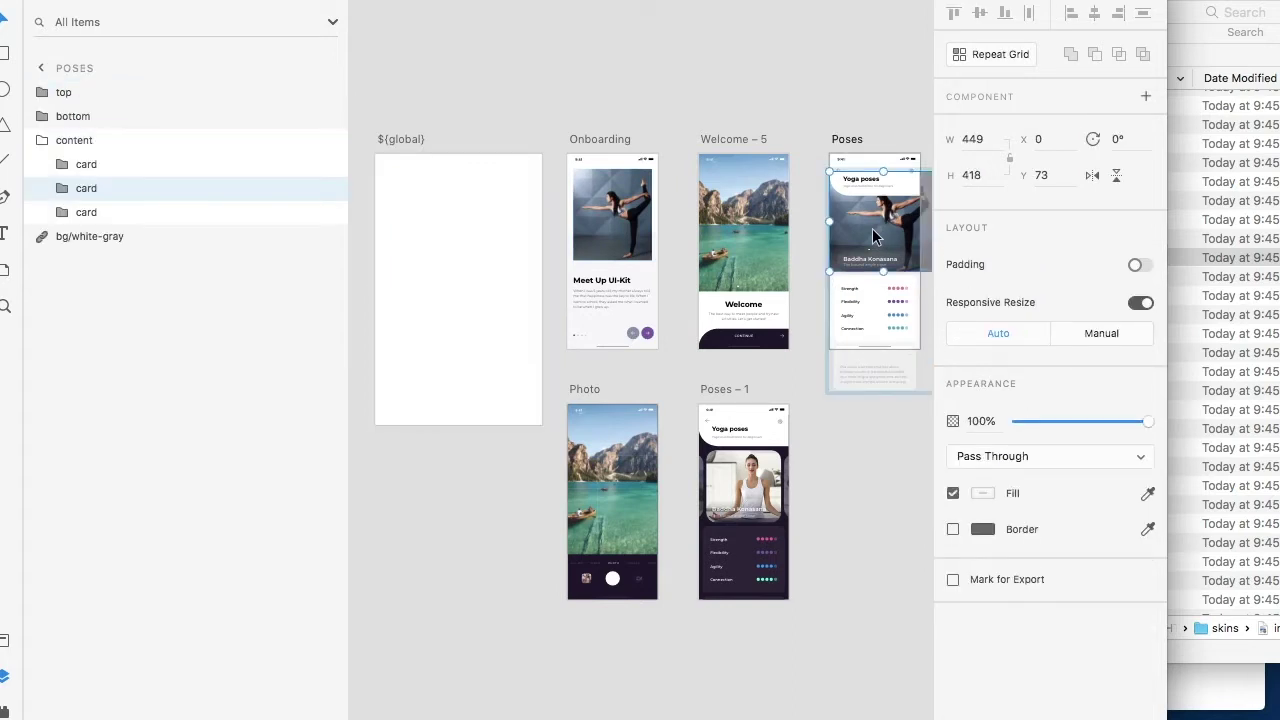
click(404, 222)
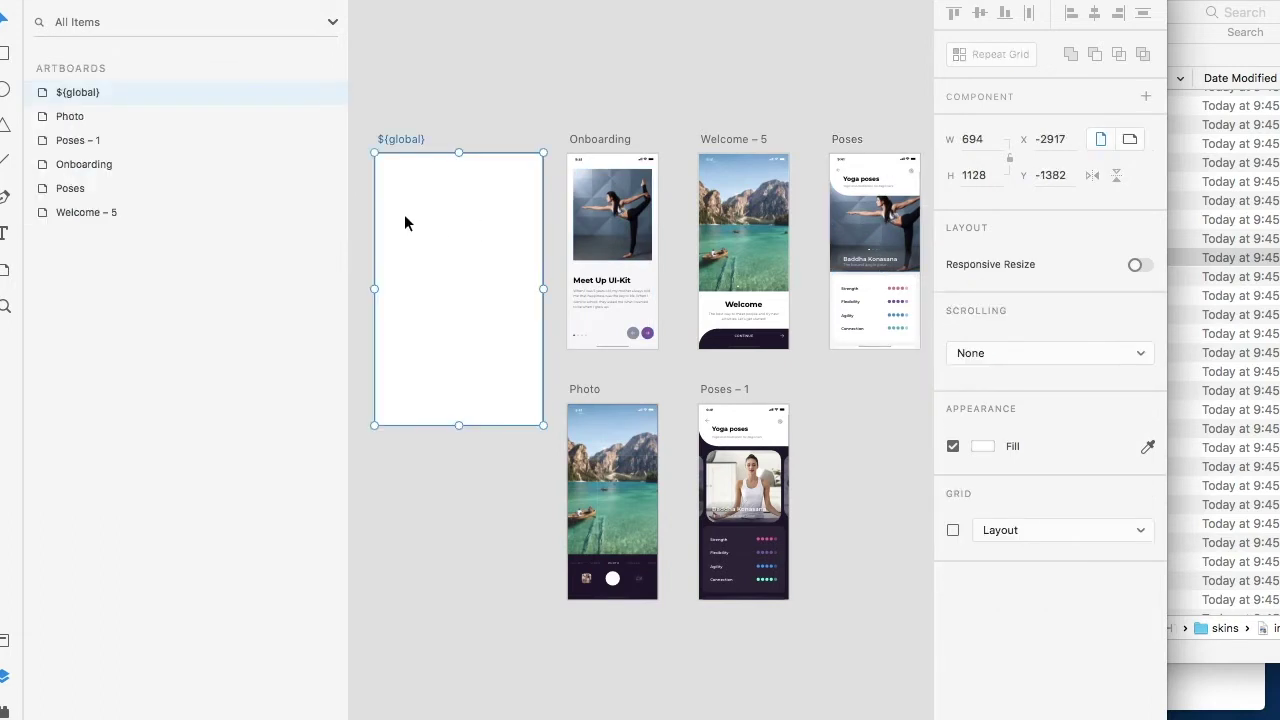
key(cmd+v)
drag(423, 214, 433, 212)
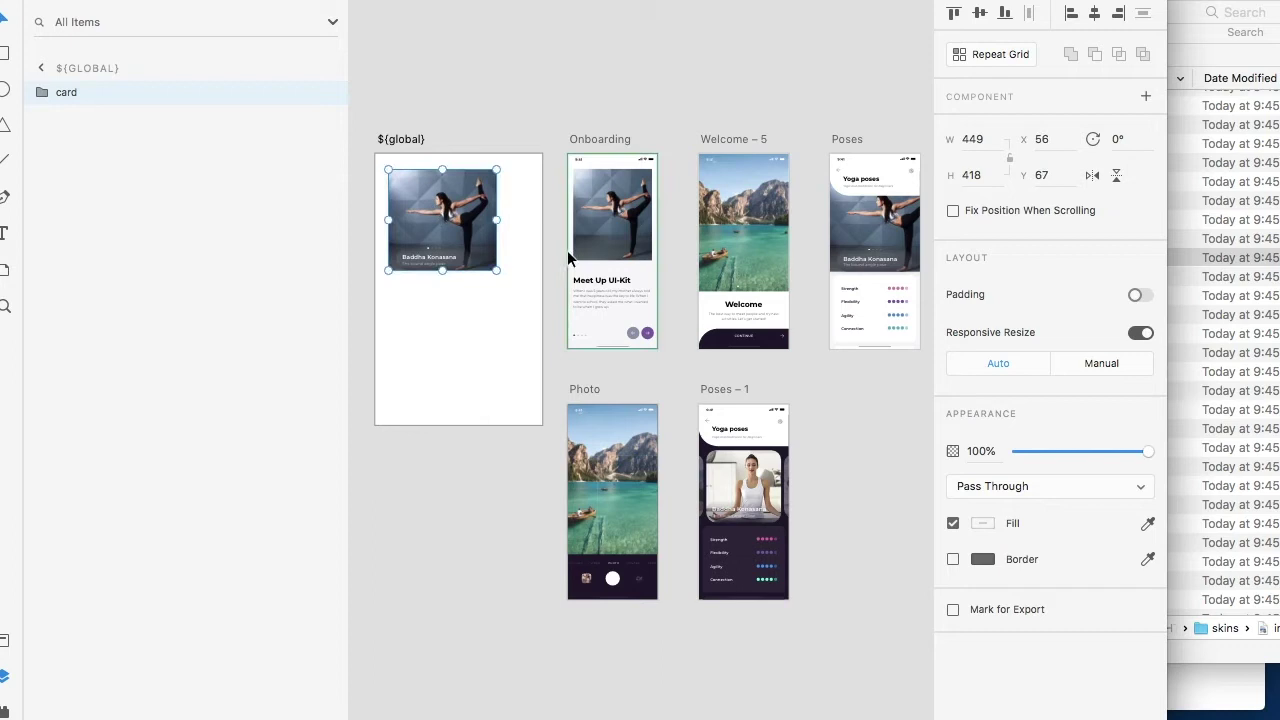
key(cmd+z)
key(cmd+z)
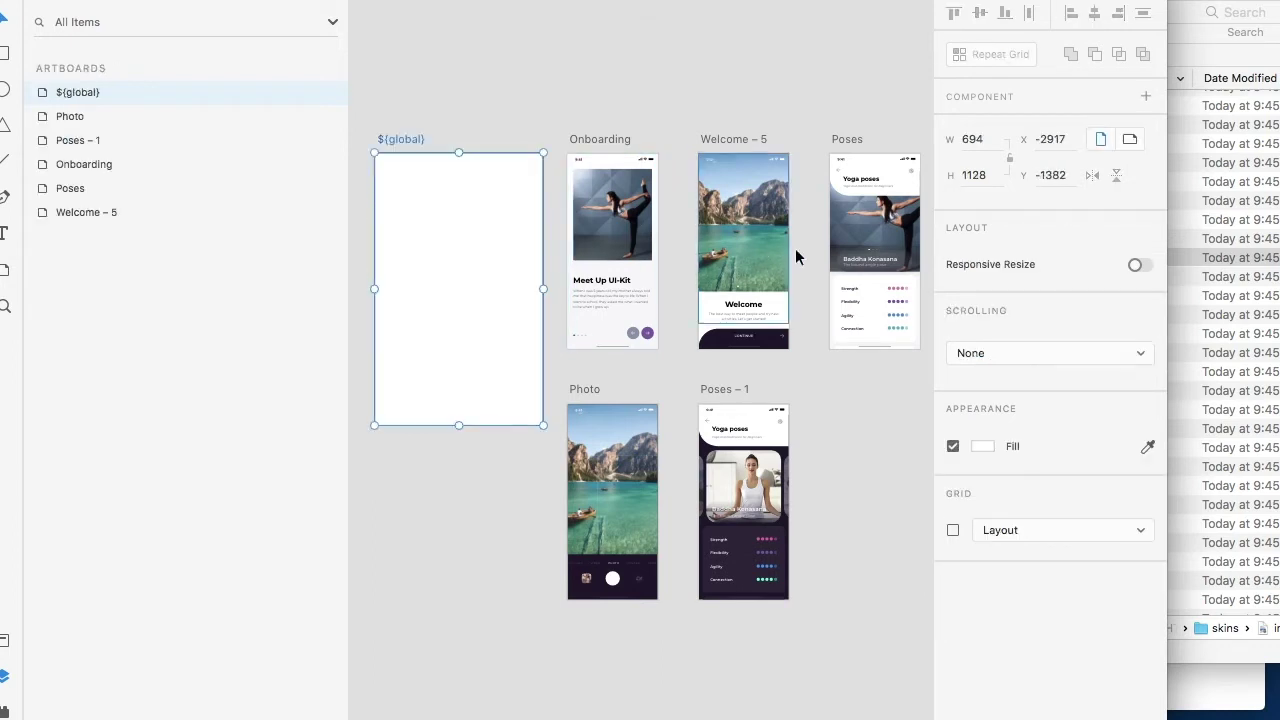
key(cmd+z)
- Nudge the yoga photo in ${global}, group it, and name the group ${css|styles}
drag(417, 217, 428, 213)
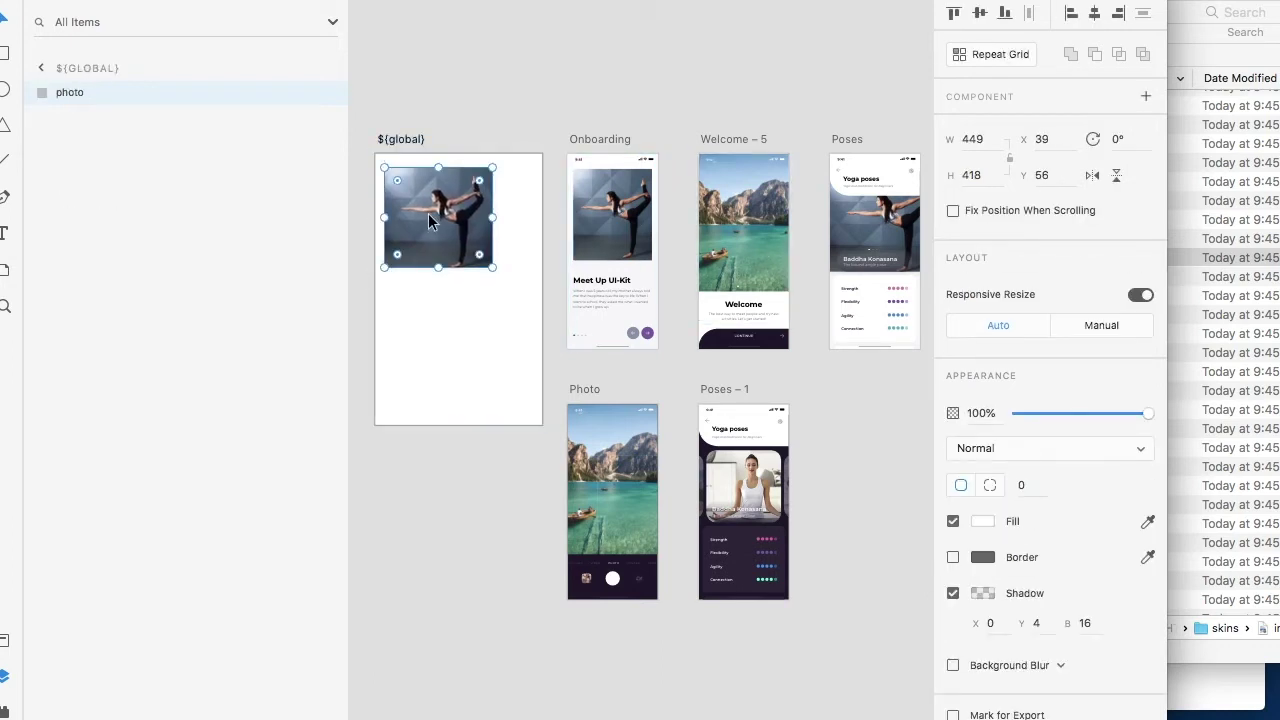
key(super+g)
double_click(63, 95)
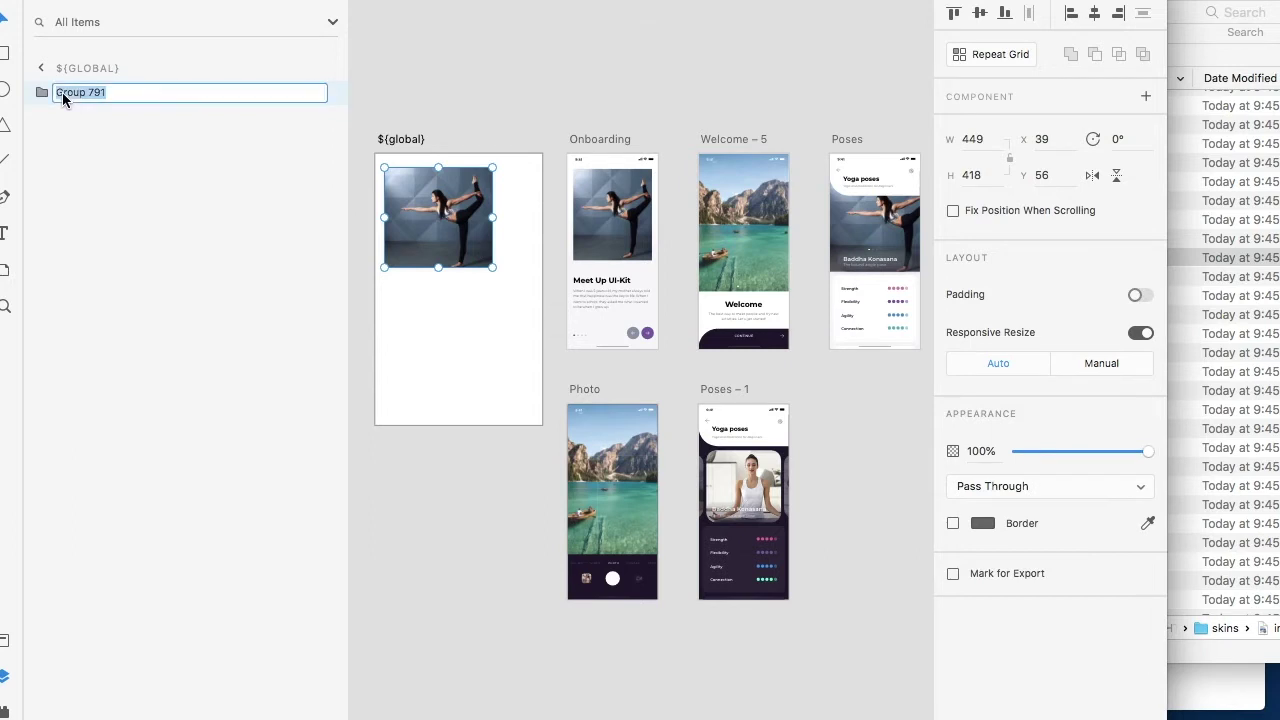
text(${css|styles})
key(Return)
click(42, 93)
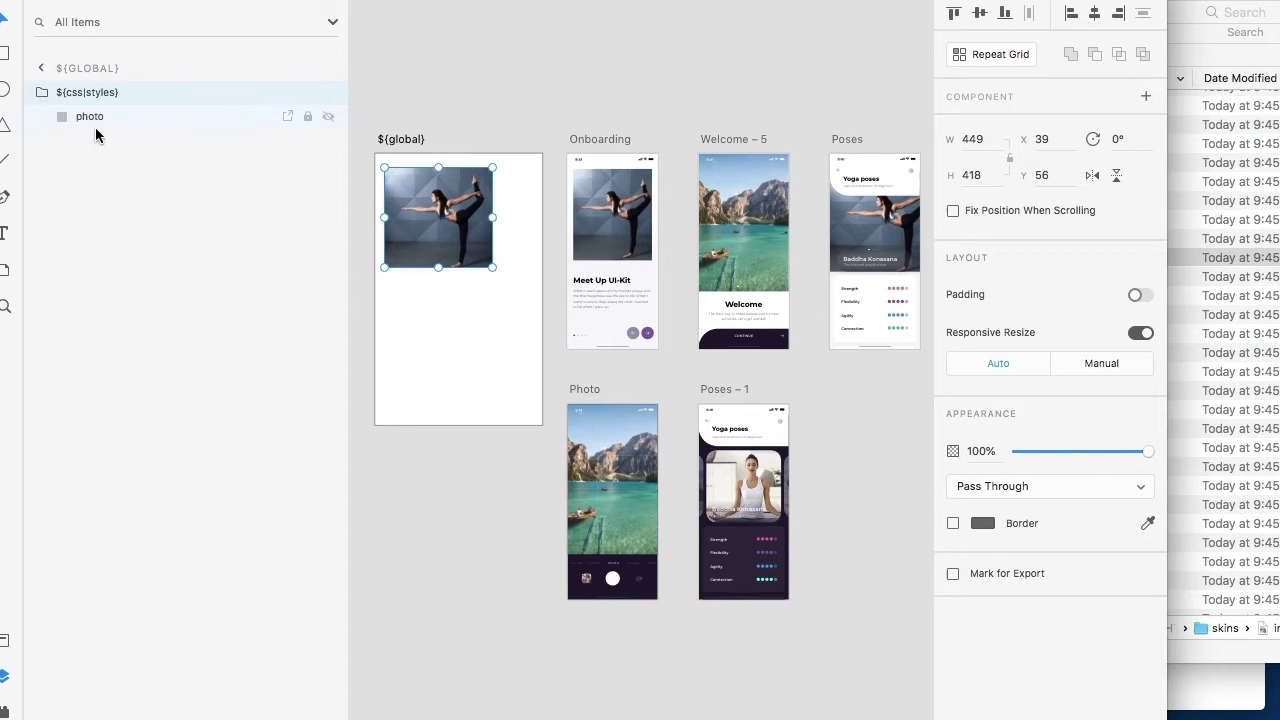
- Move the Photo artboard's lake image into ${global} below the yoga photo and lengthen the artboard
click(95, 117)
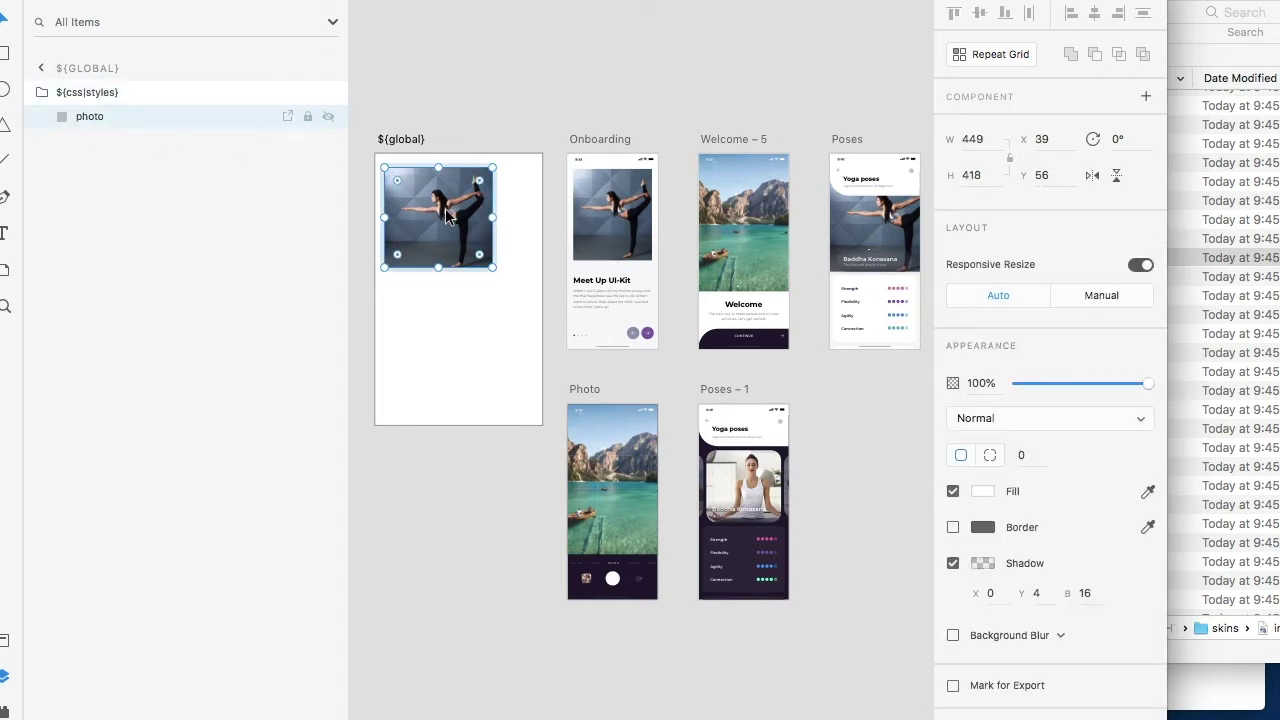
click(613, 507)
double_click(613, 514)
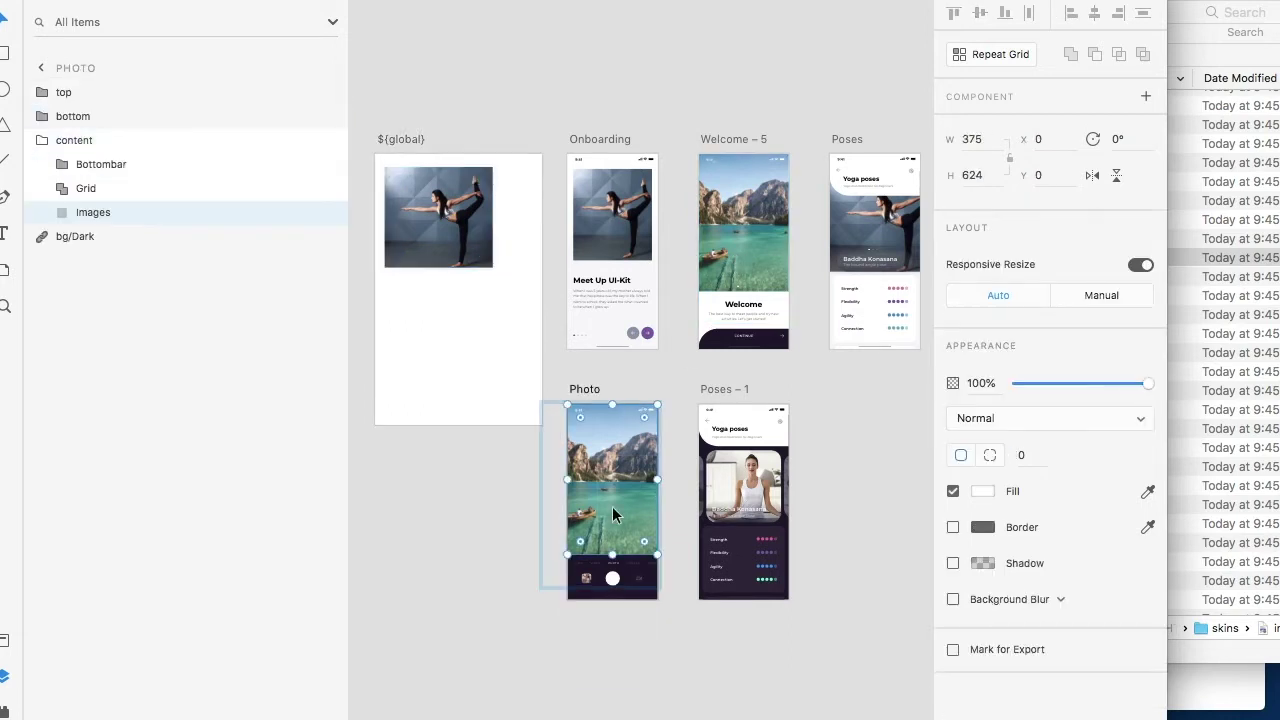
drag(612, 506, 428, 352)
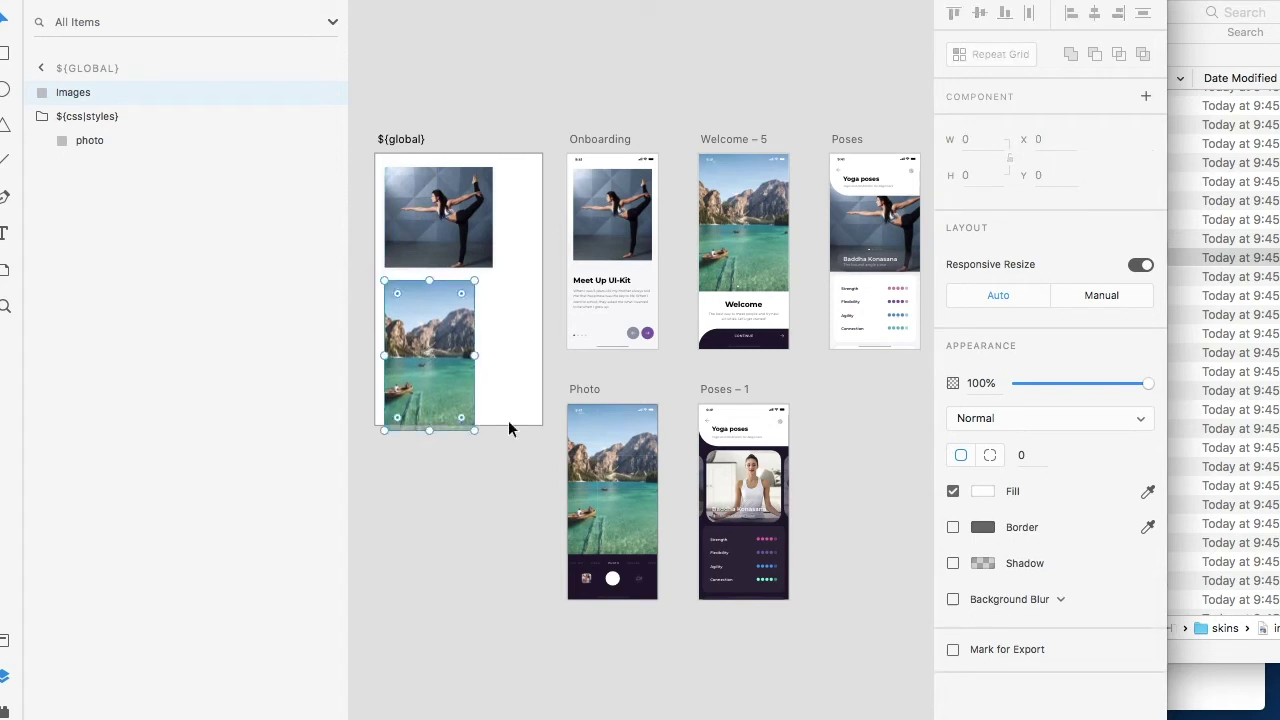
click(508, 428)
click(410, 141)
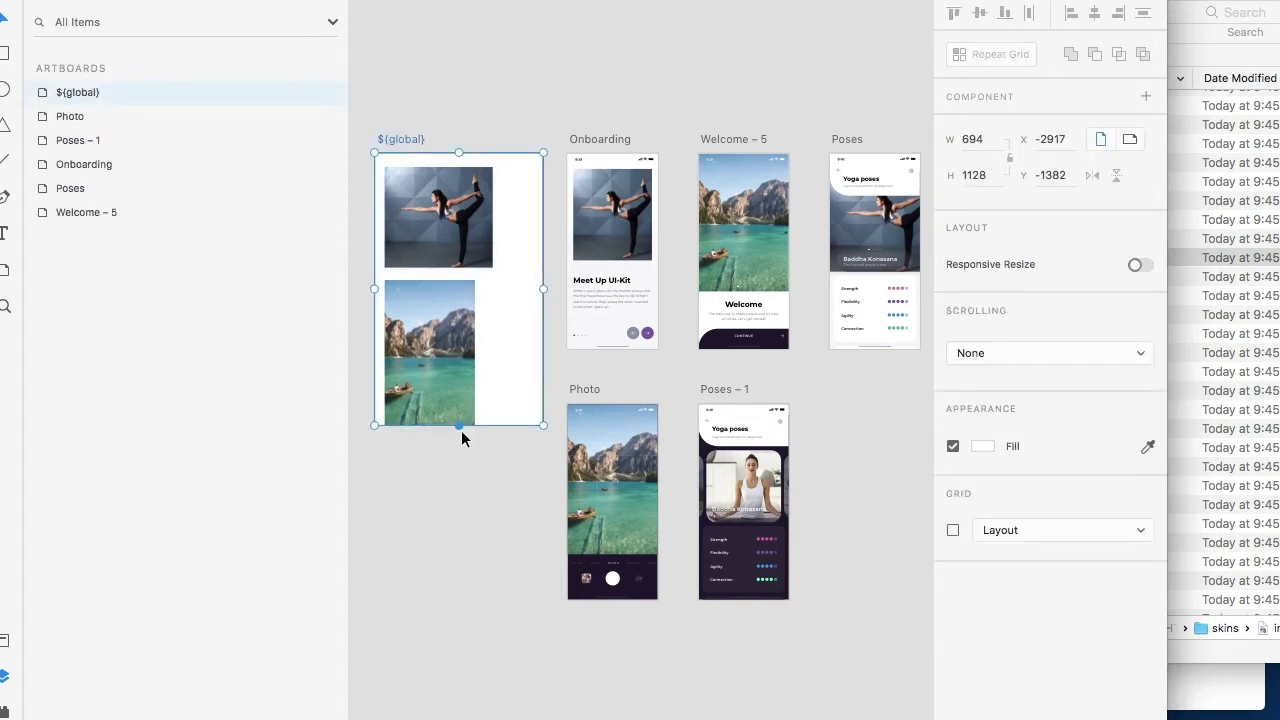
drag(459, 426, 459, 448)
click(492, 344)
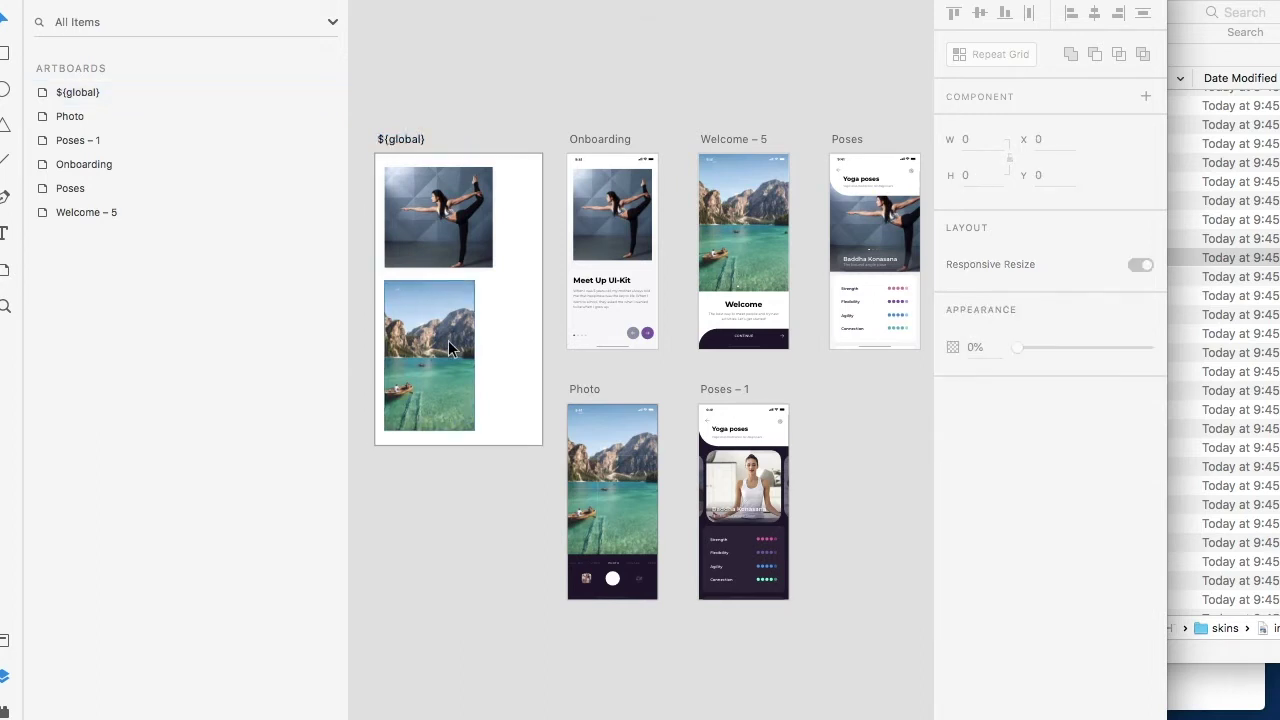
- Put the lake image in ${css|styles} and rename the photo to yoga and the lake to beach
click(448, 342)
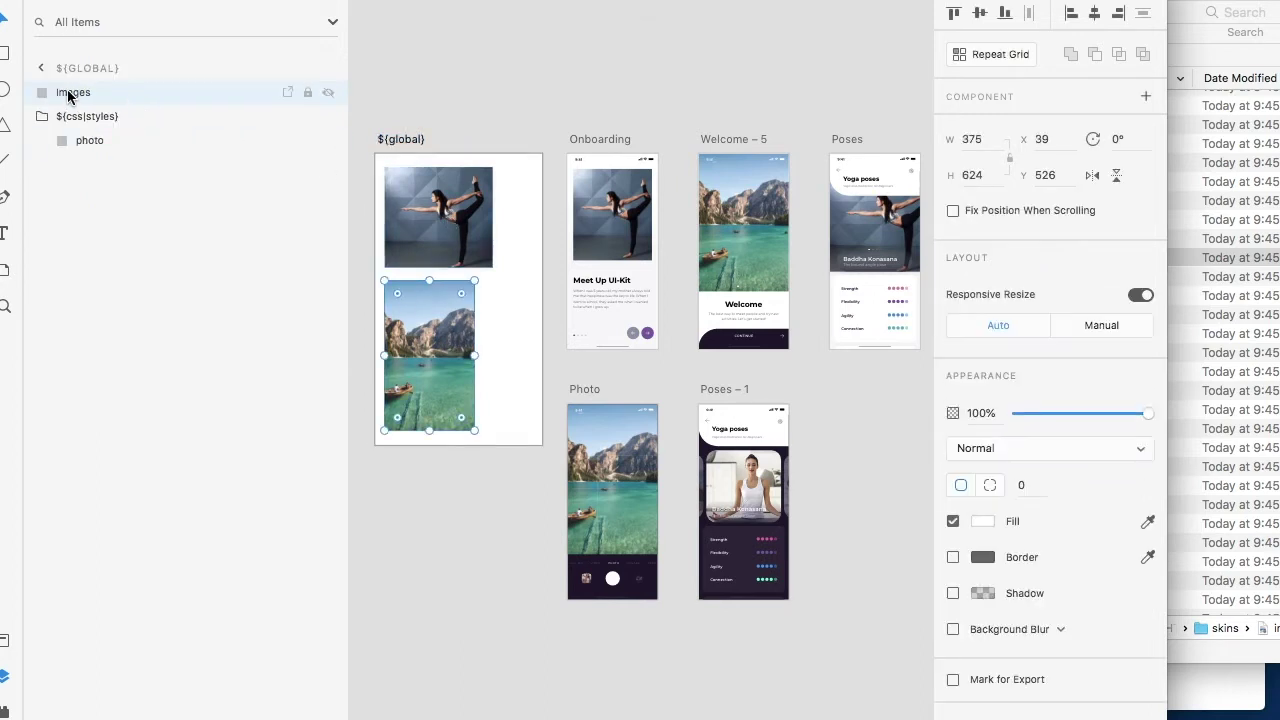
drag(68, 95, 86, 131)
click(86, 123)
double_click(85, 122)
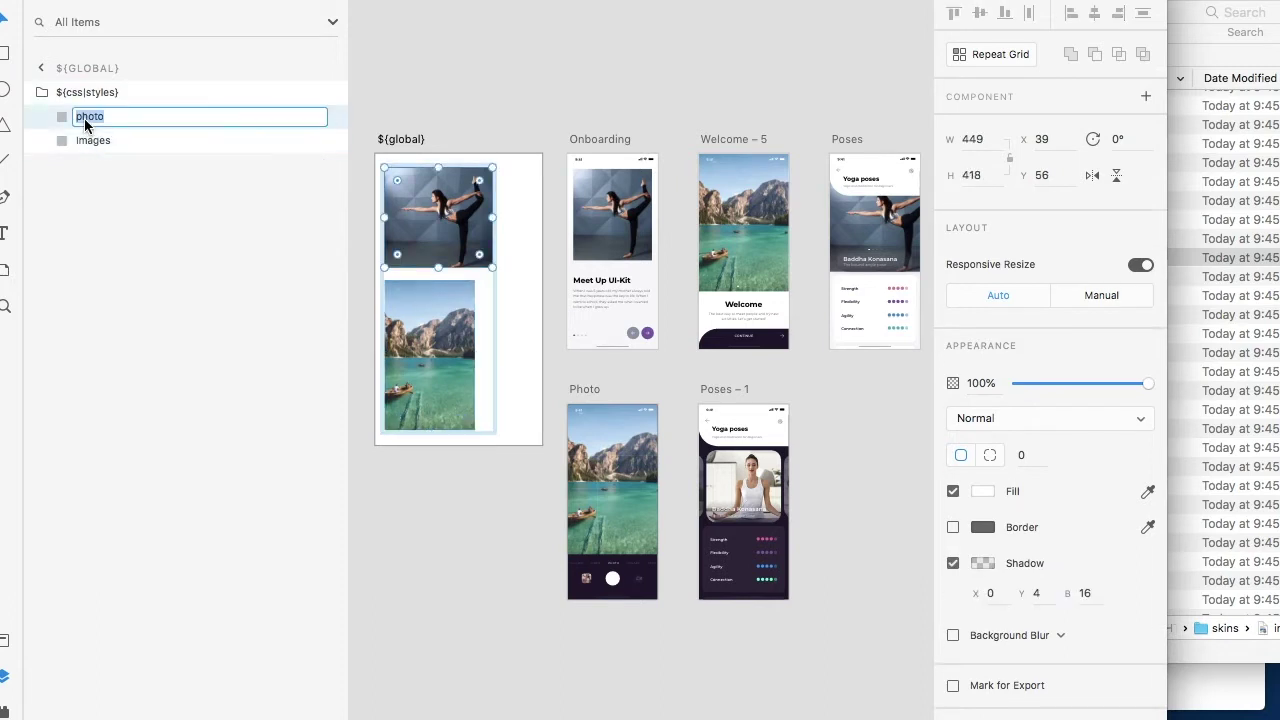
text(yoga)
key(Return)
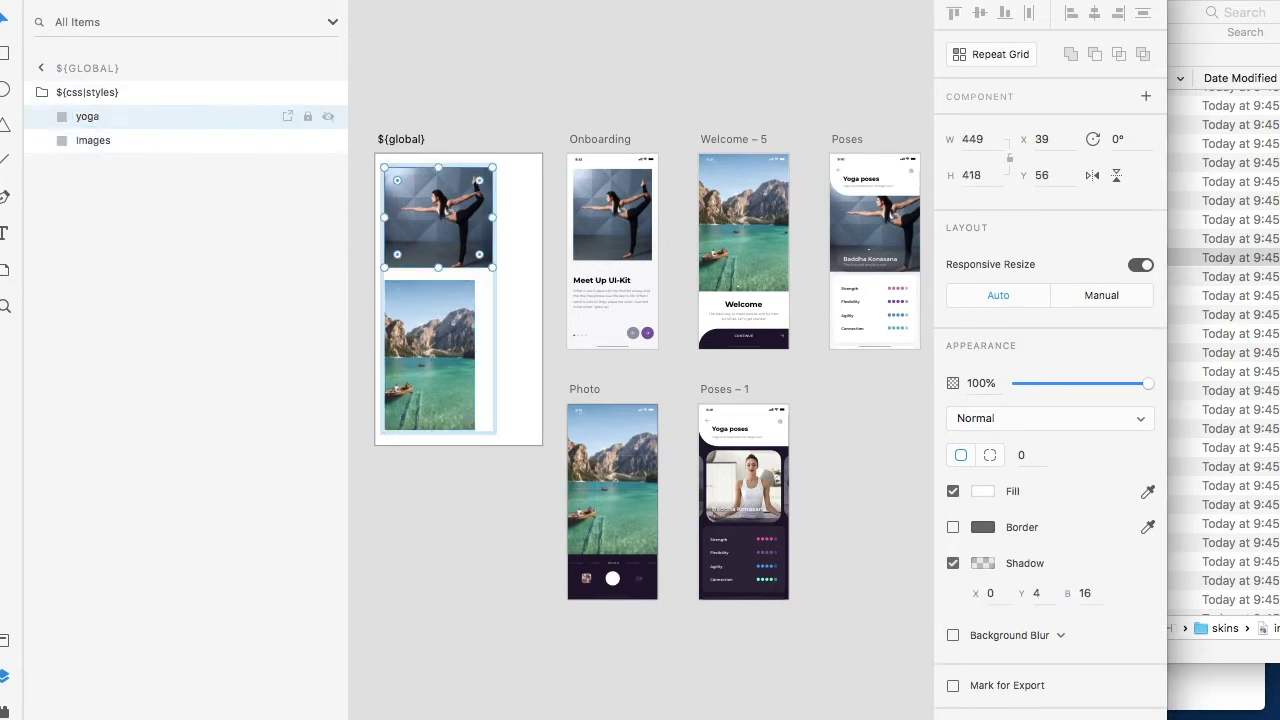
click(102, 135)
double_click(101, 141)
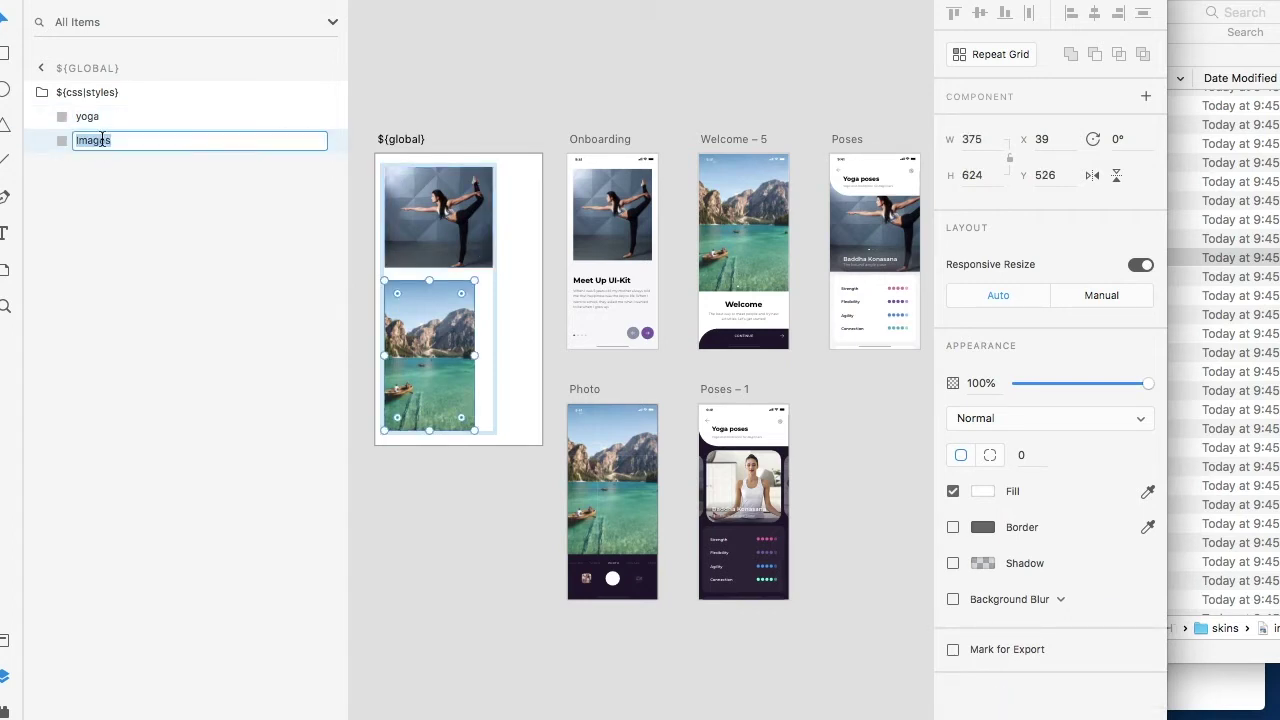
text(beach)
key(Return)
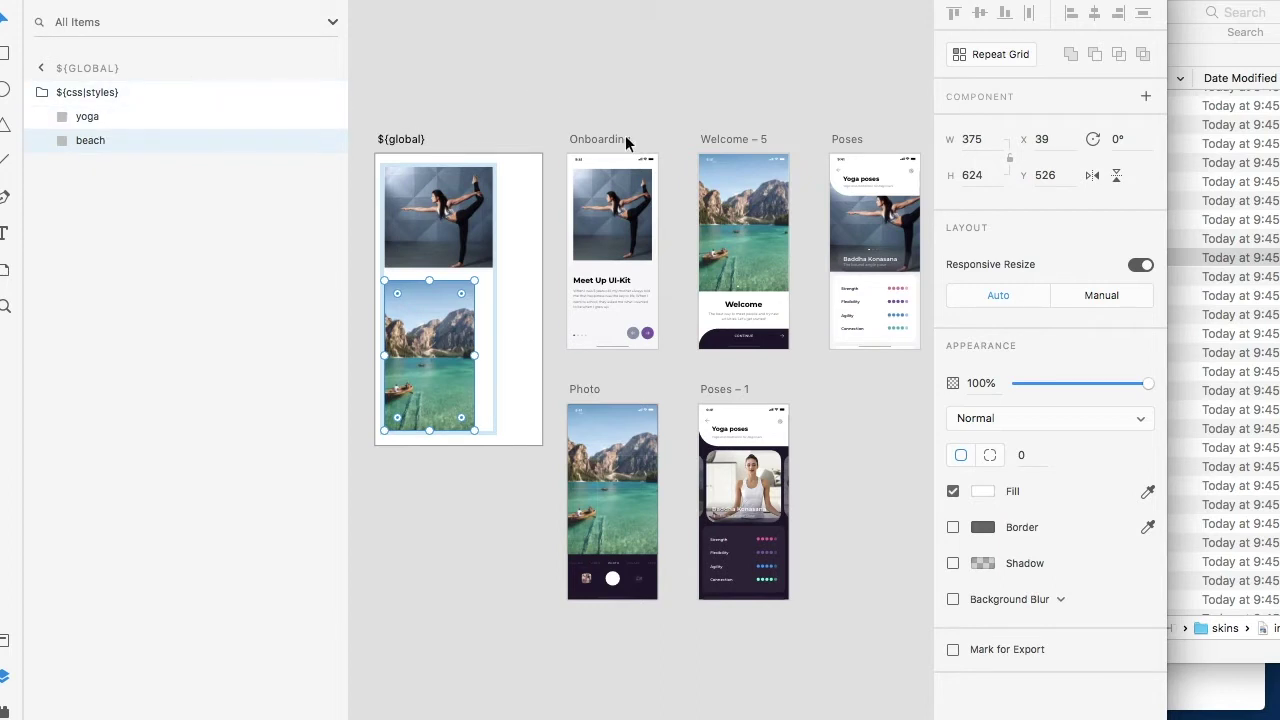
- Select the img photo layer inside the Onboarding artboard's content group
click(628, 220)
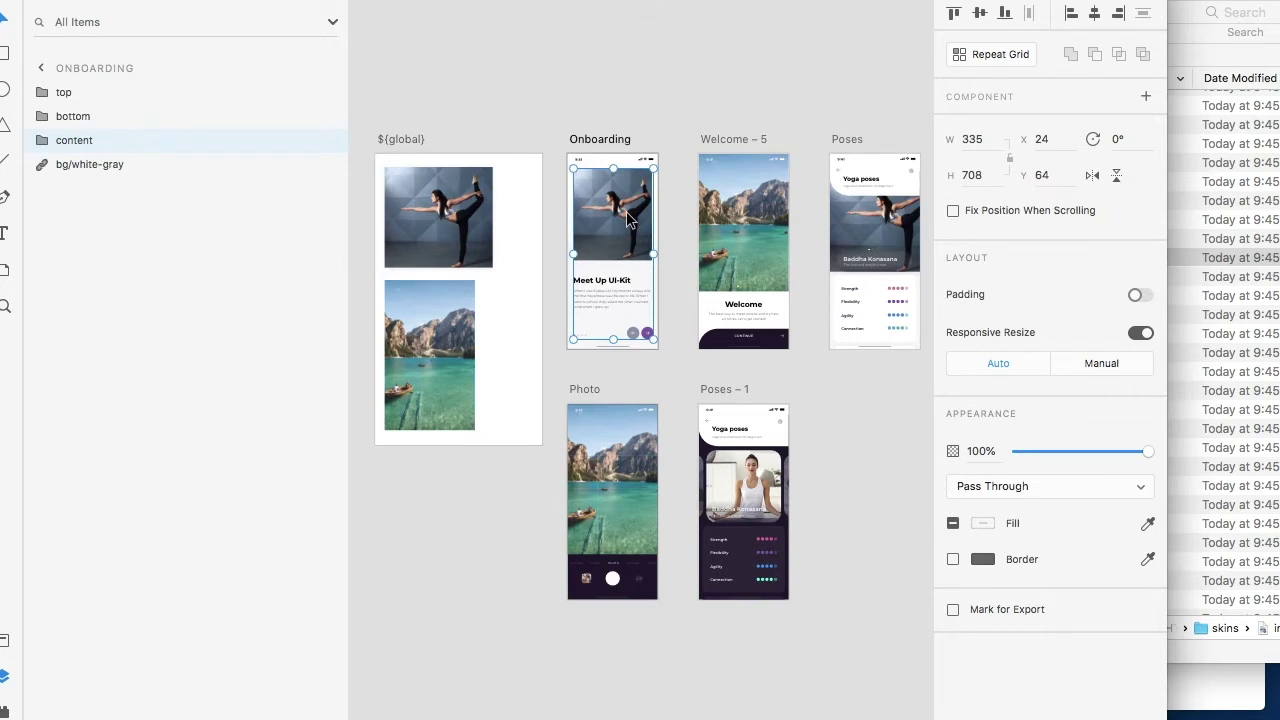
double_click(628, 220)
key(Escape)
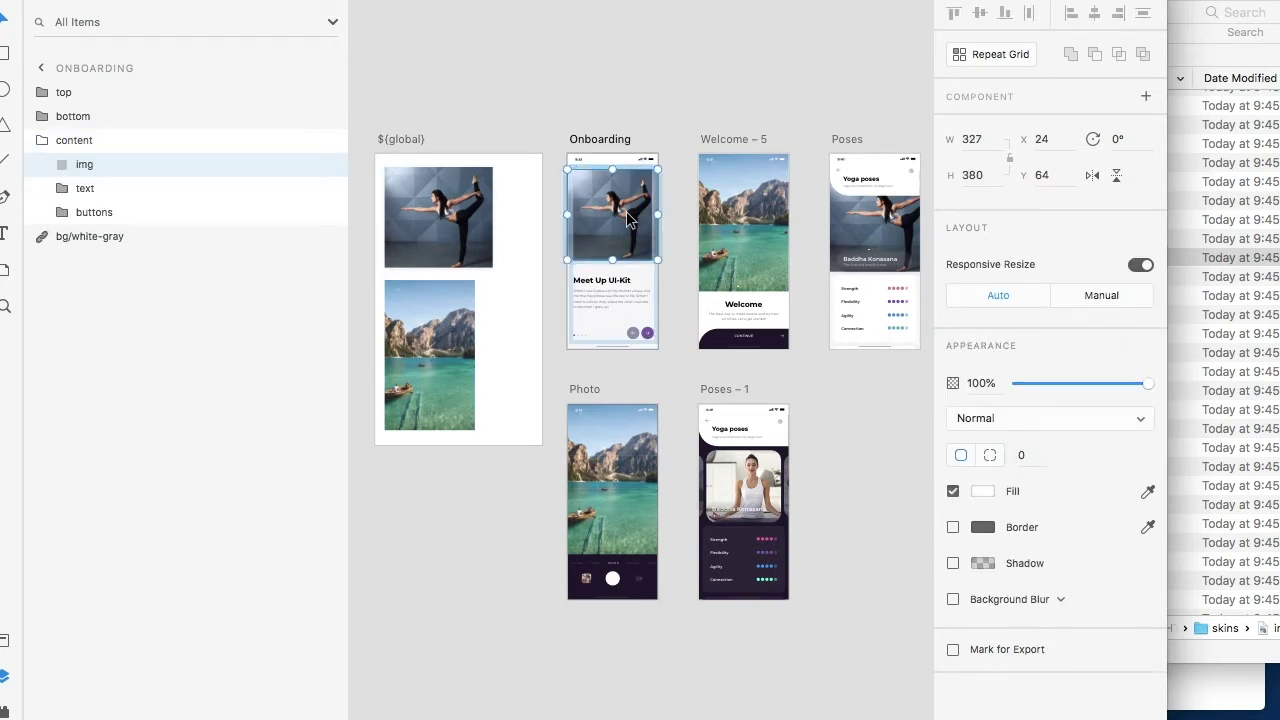
scroll(628, 218, up, 3)
scroll(628, 218, up, 2)
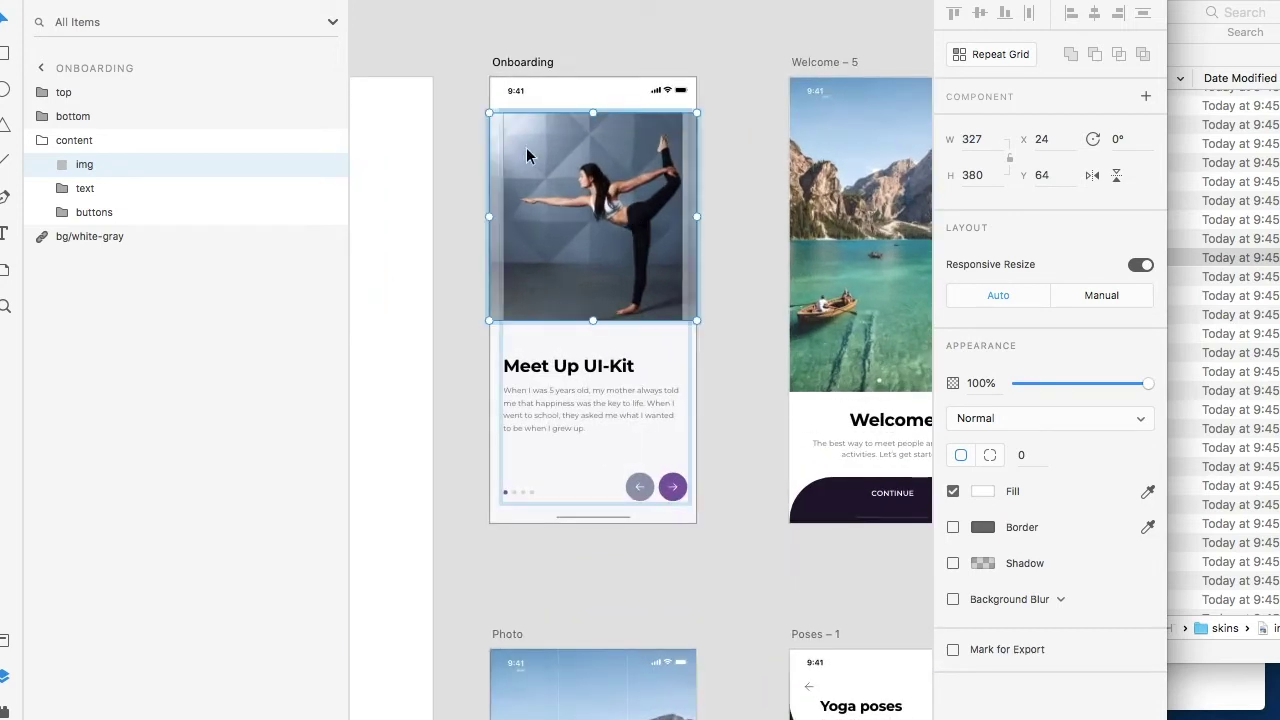
click(70, 150)
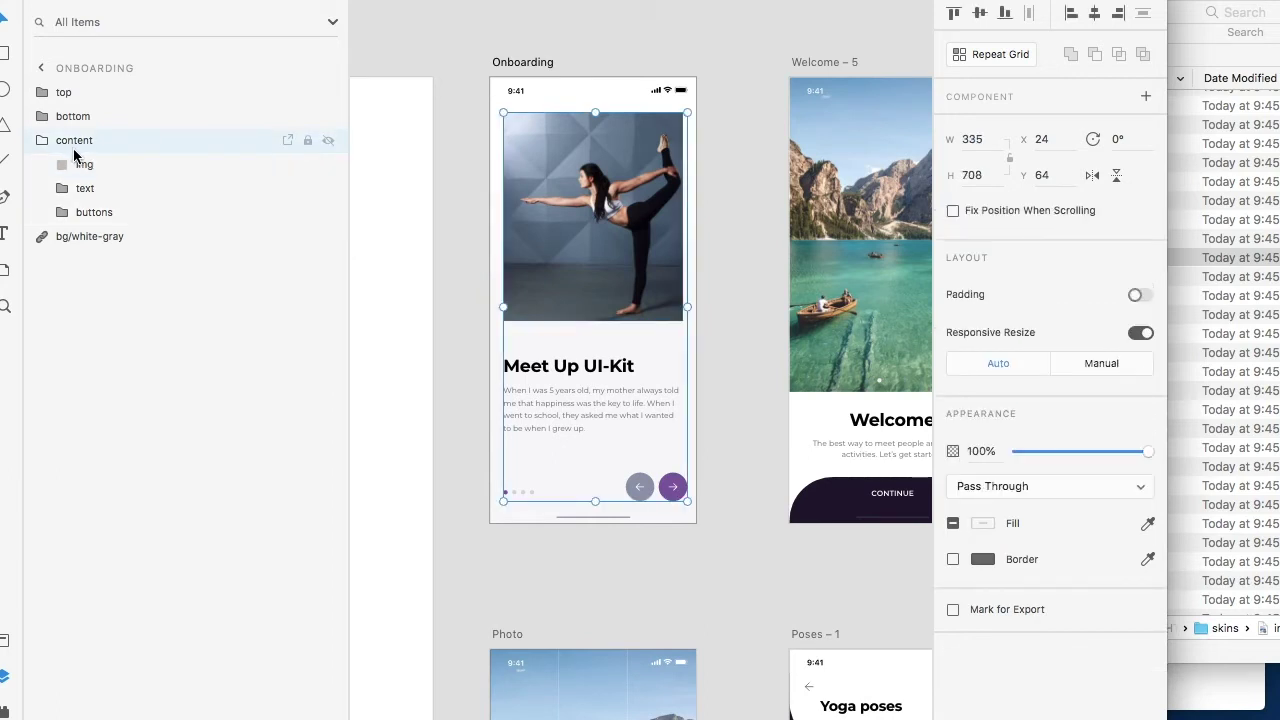
click(74, 174)
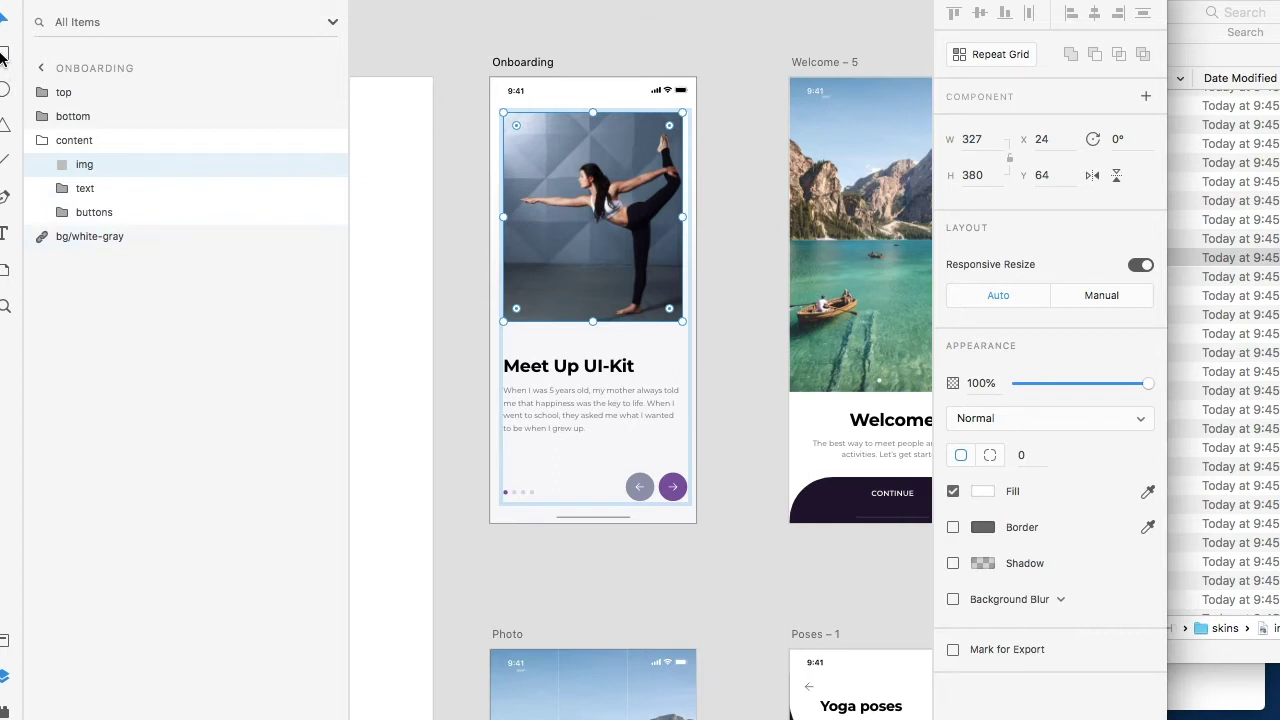
- Draw a 327×380 rectangle over the photo, delete img, and name it ${css|style:yoga} yoga pic
key(super+v)
mouse_move(503, 217)
mouse_down()
mouse_move(534, 214)
mouse_move(504, 219)
mouse_up()
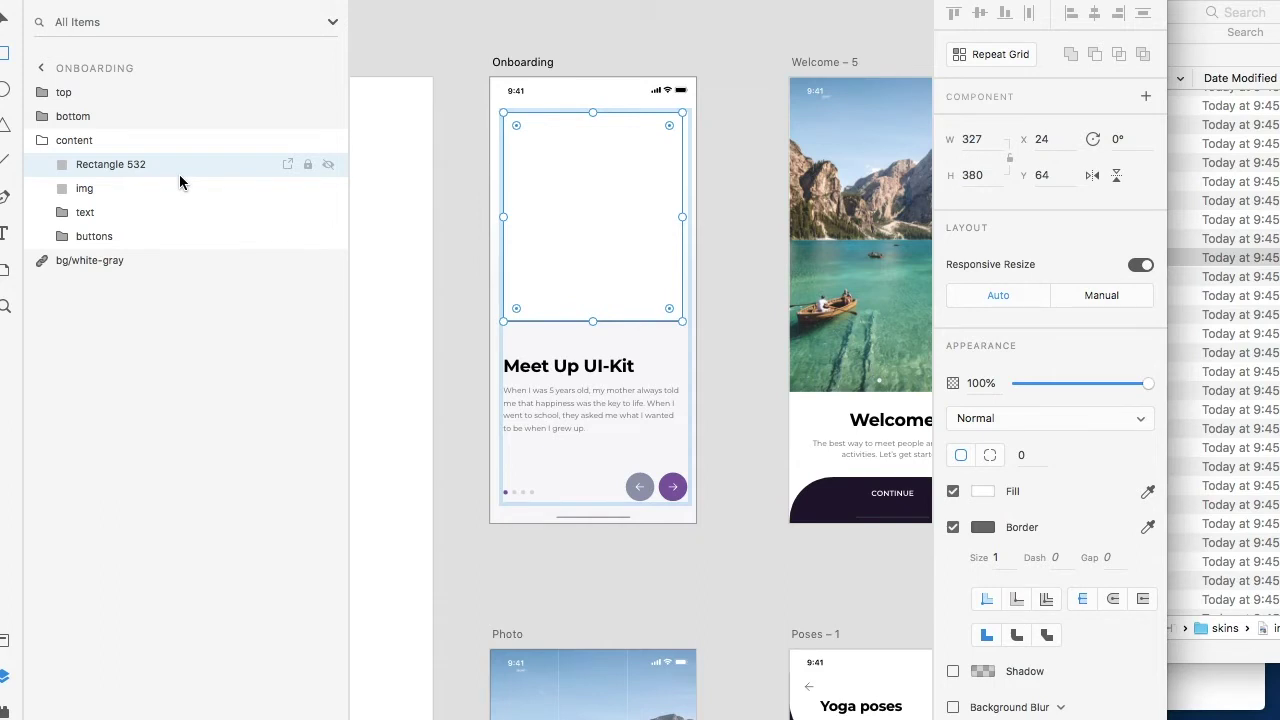
double_click(112, 165)
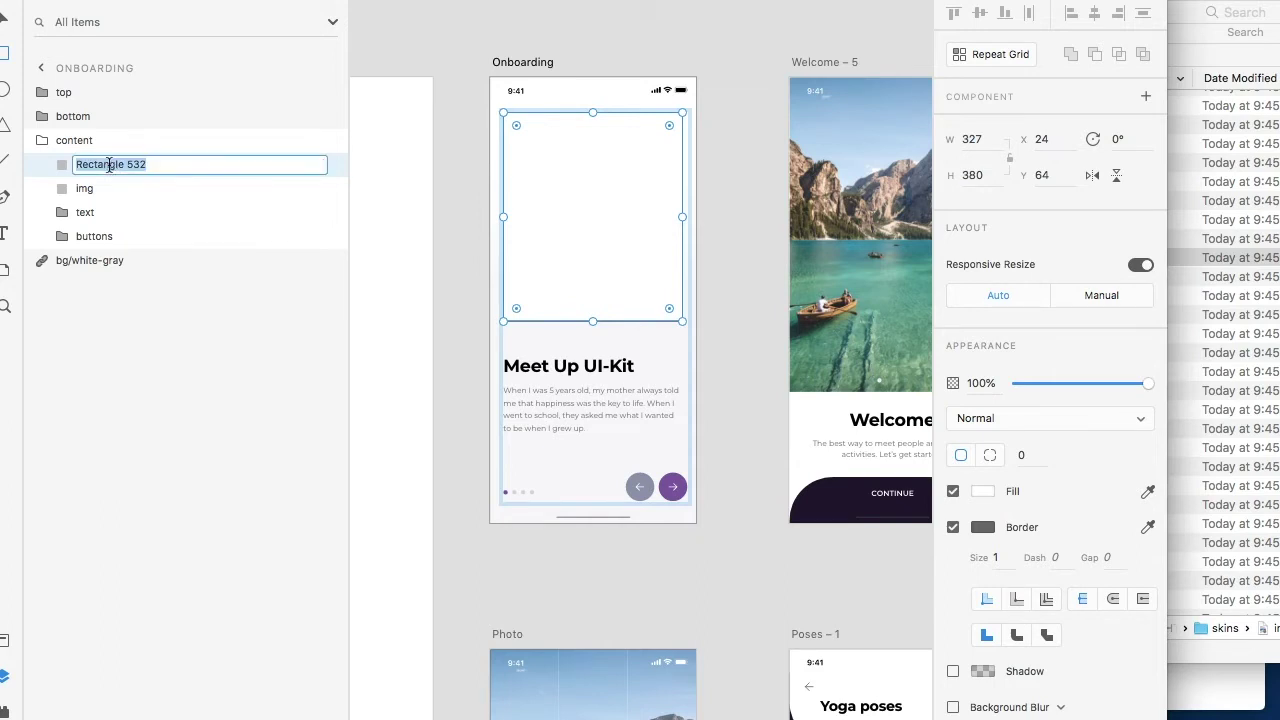
click(75, 198)
key(Delete)
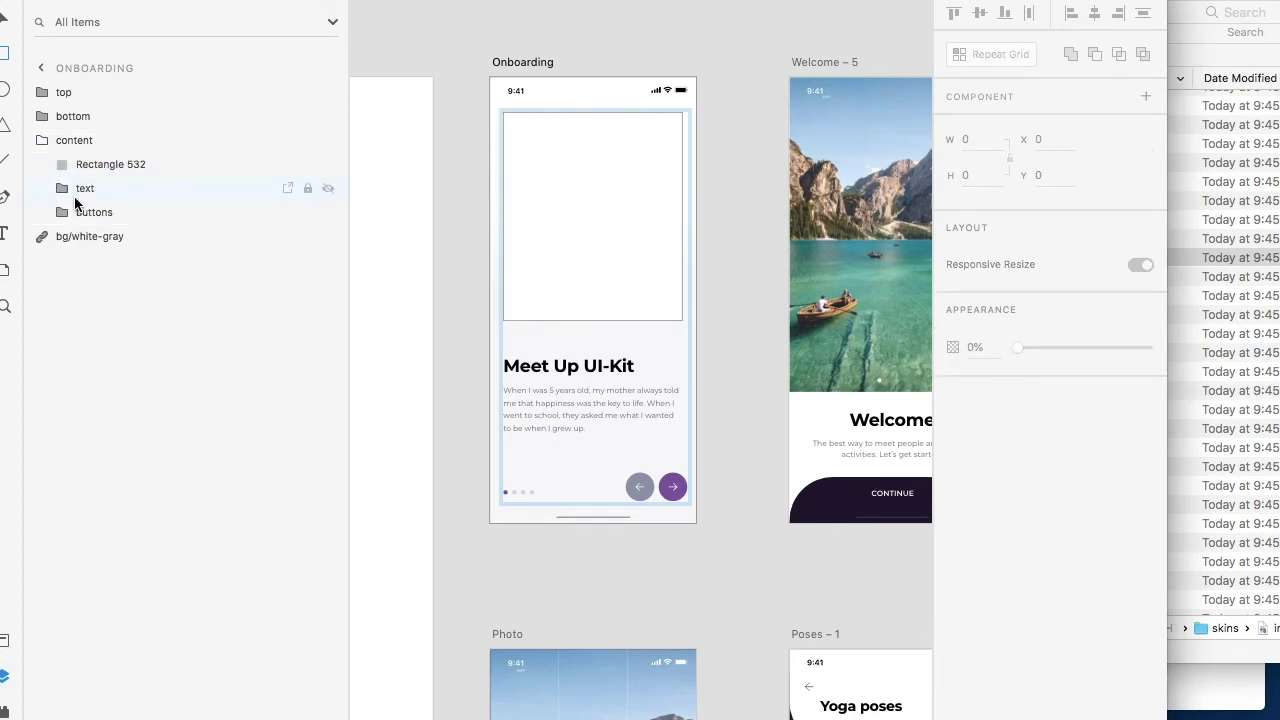
double_click(88, 164)
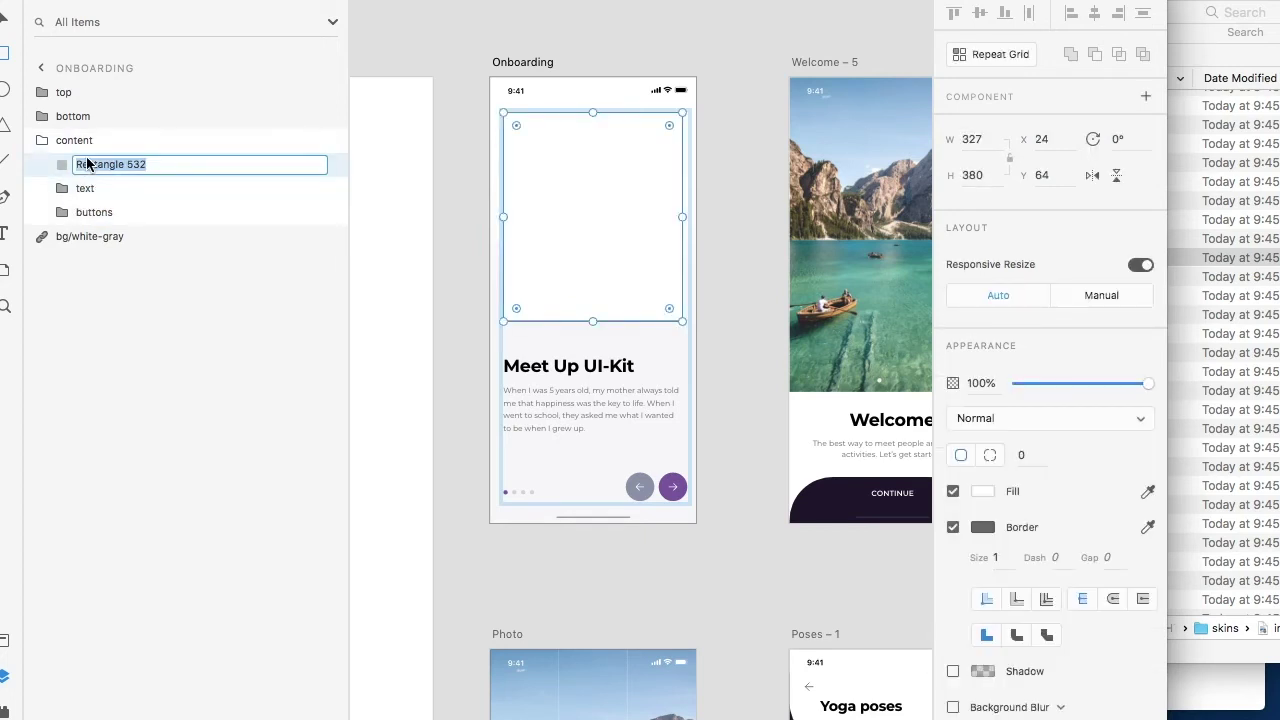
text(yoga pic)
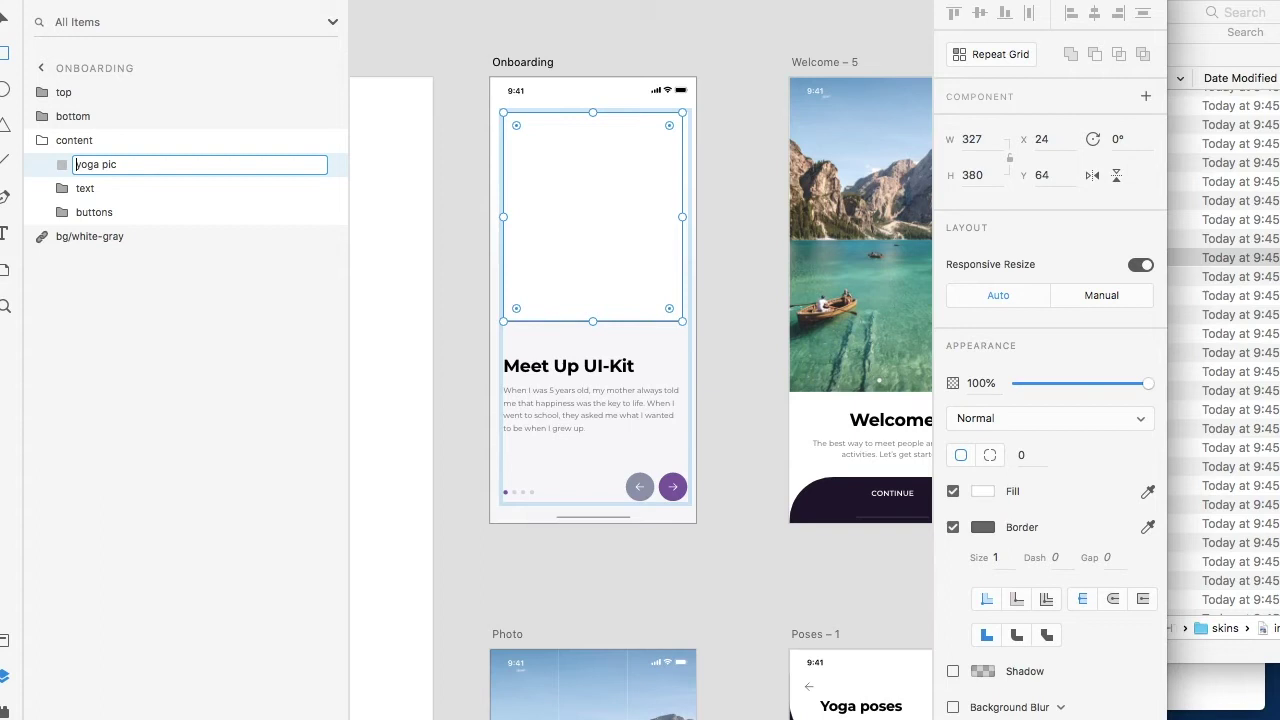
key(Home)
text(${css|style:yoga})
- Paste the yoga pic rectangle over the Poses card photo, sized 449×418 at X 0, Y 73
key(Return)
scroll(688, 403, down, 3)
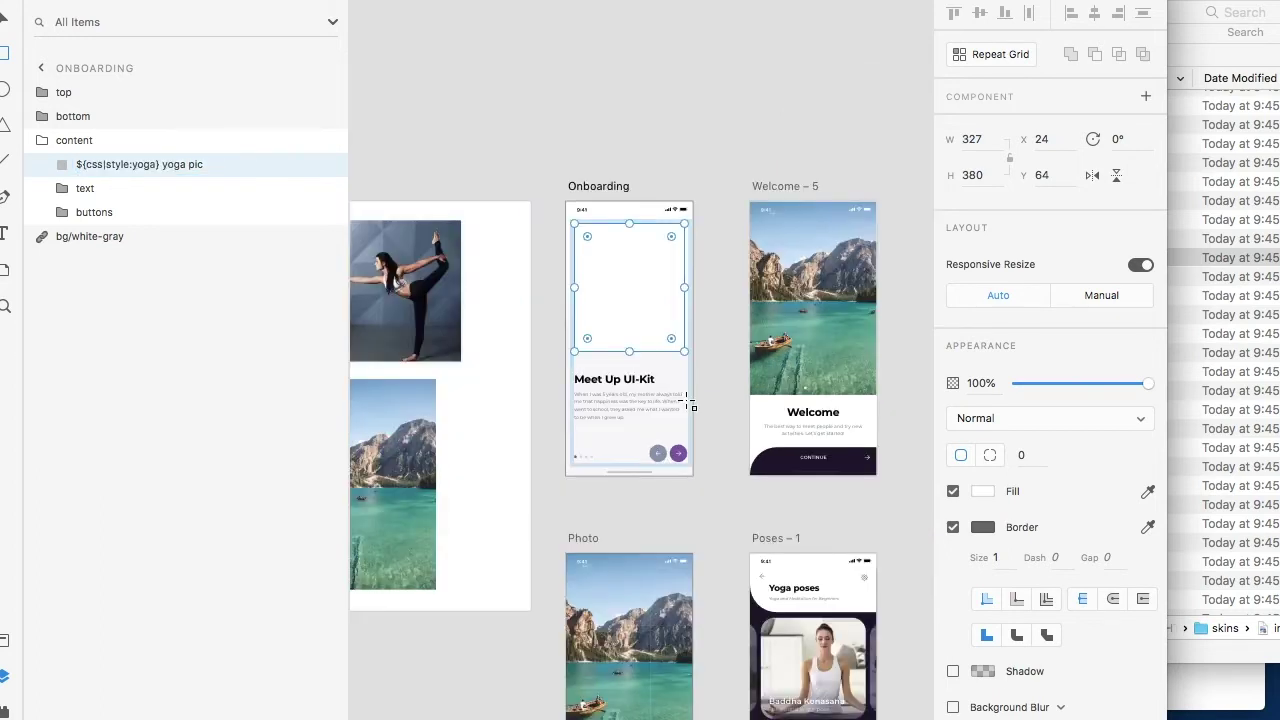
scroll(688, 403, down, 2)
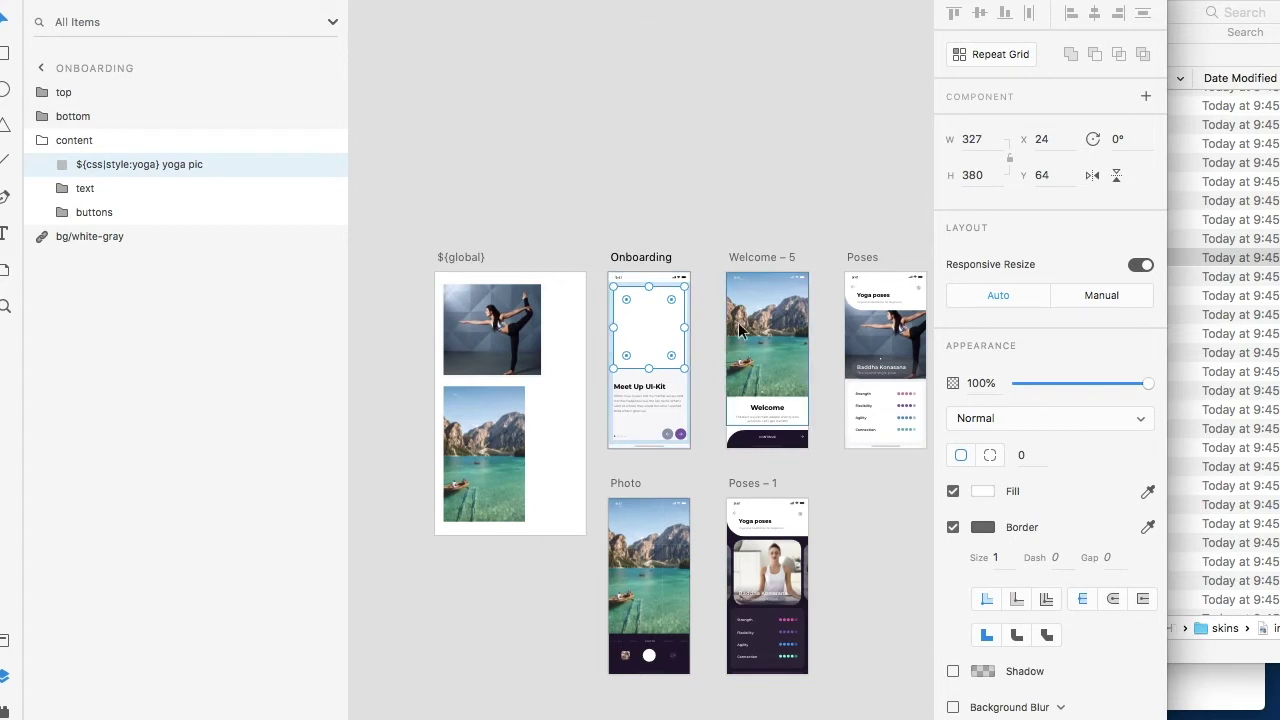
scroll(811, 310, right, 3)
super+click(813, 316)
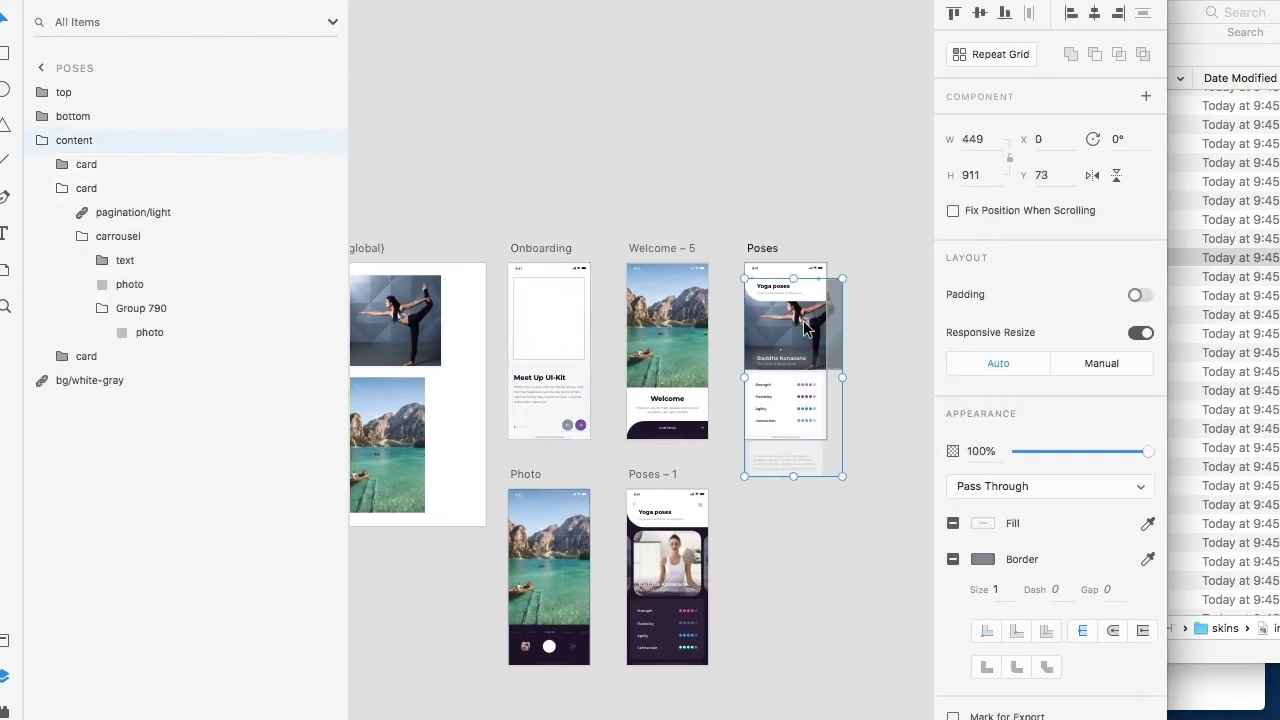
scroll(800, 320, up, 5)
key(super+v)
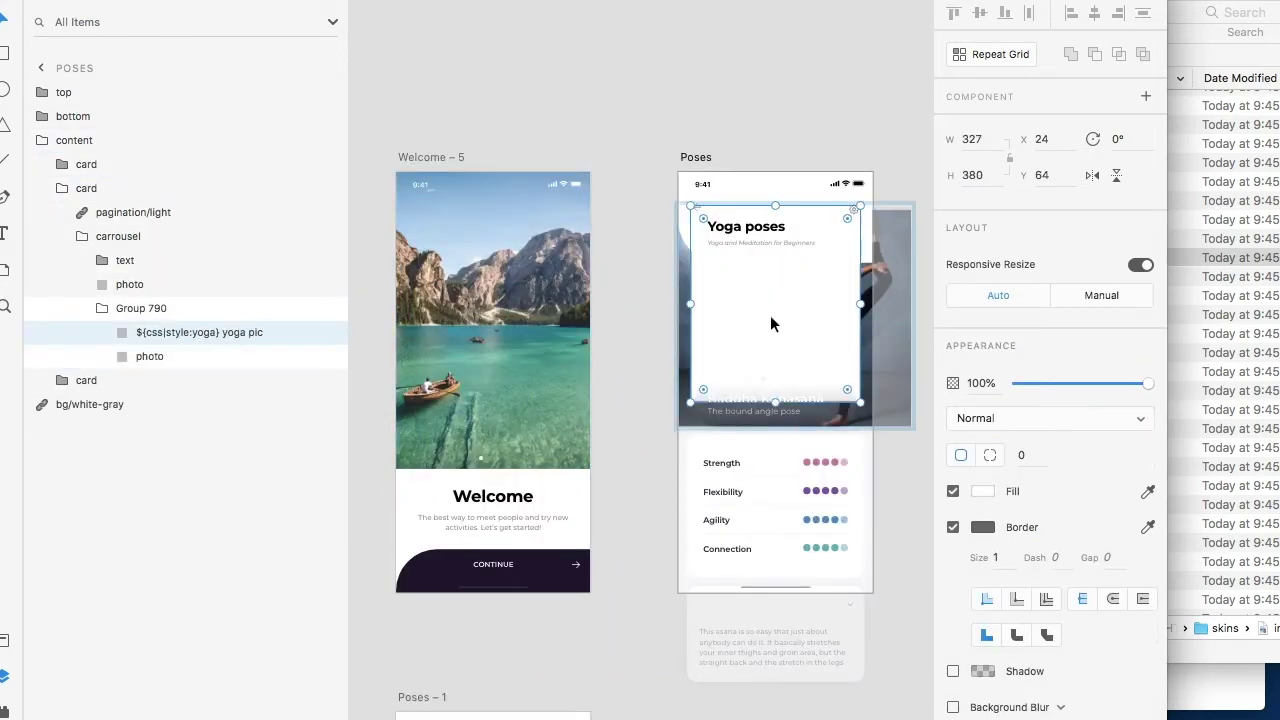
drag(794, 334, 811, 345)
drag(848, 406, 910, 427)
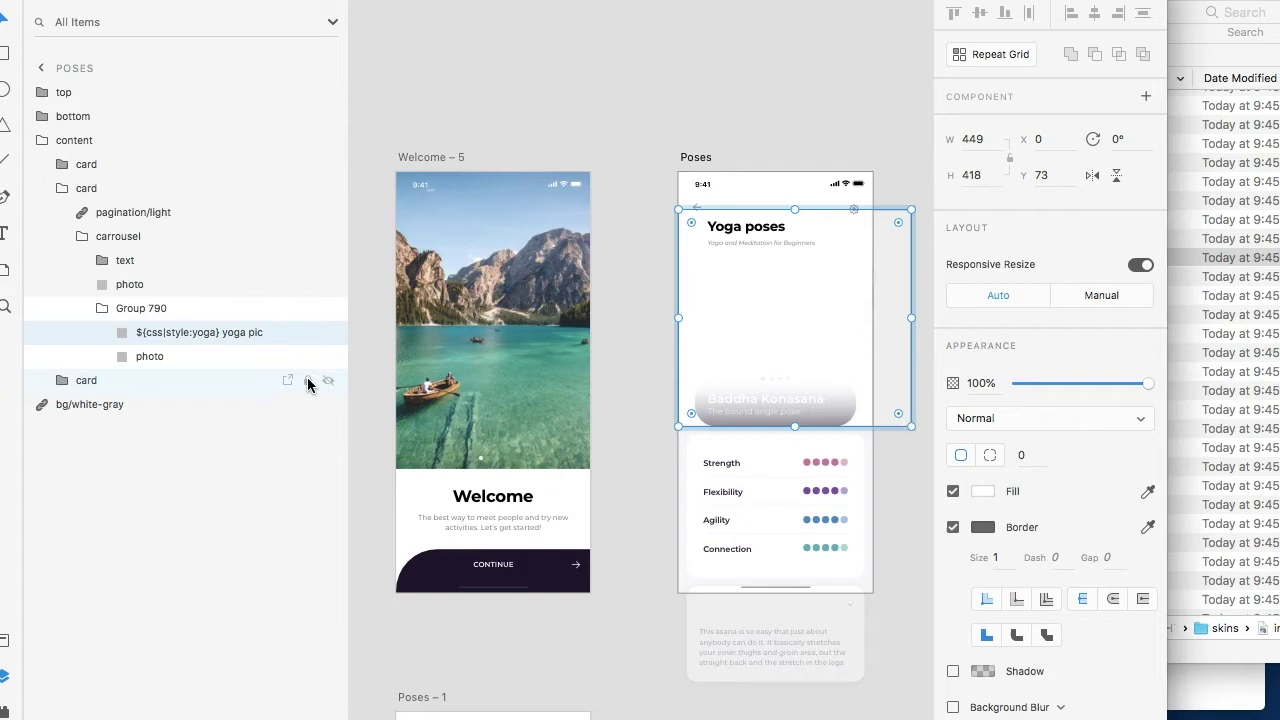
- Delete the original photo layer from the Poses card
click(167, 355)
key(Delete)
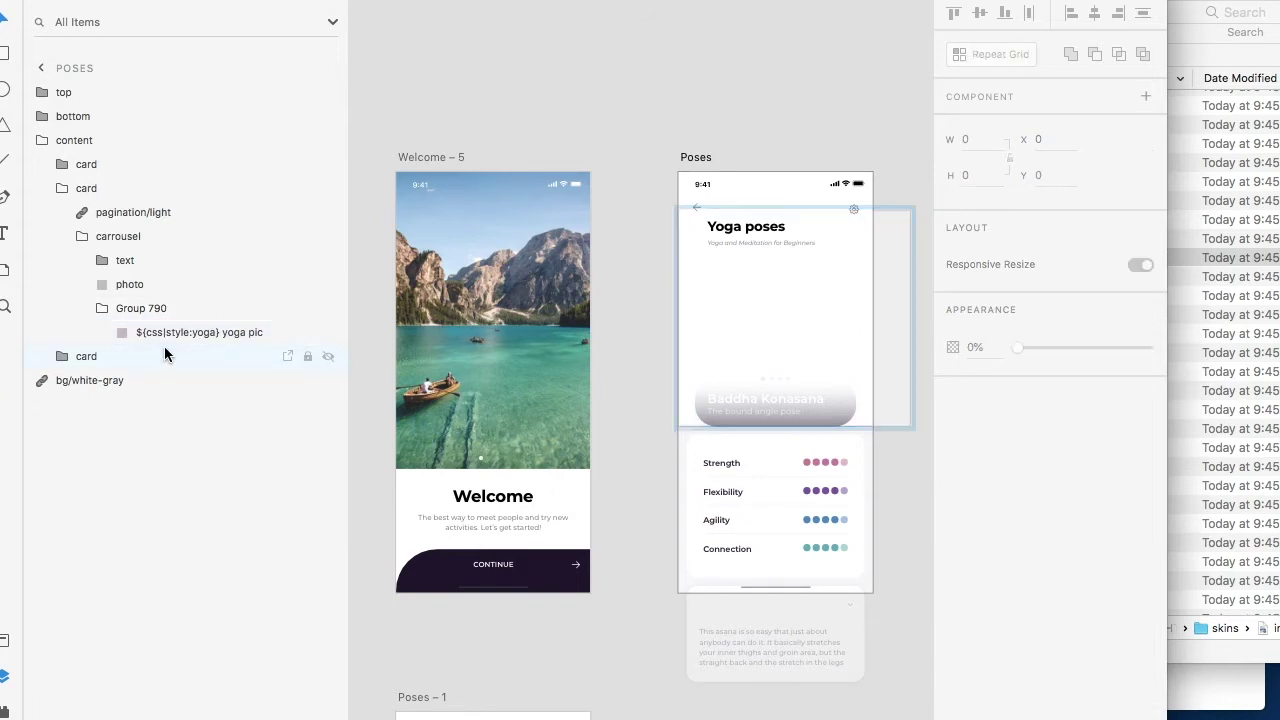
scroll(487, 227, down, 3)
scroll(487, 230, left, 2)
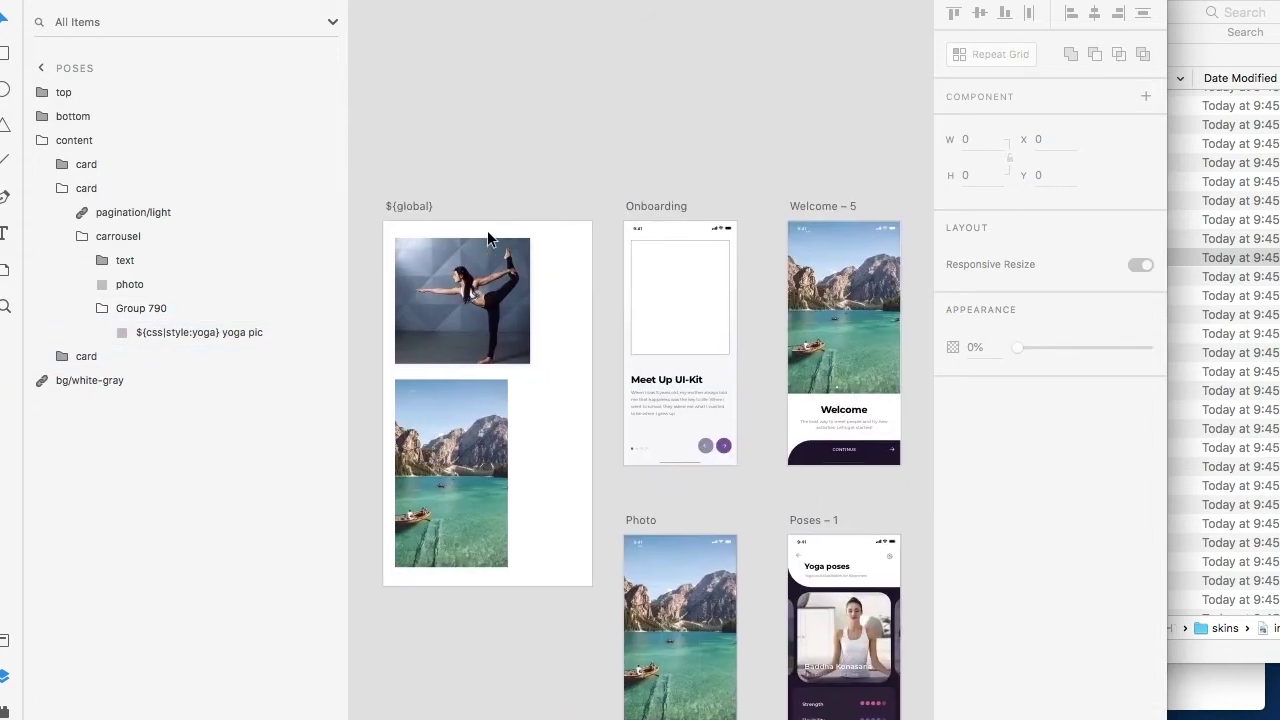
scroll(487, 230, down, 4)
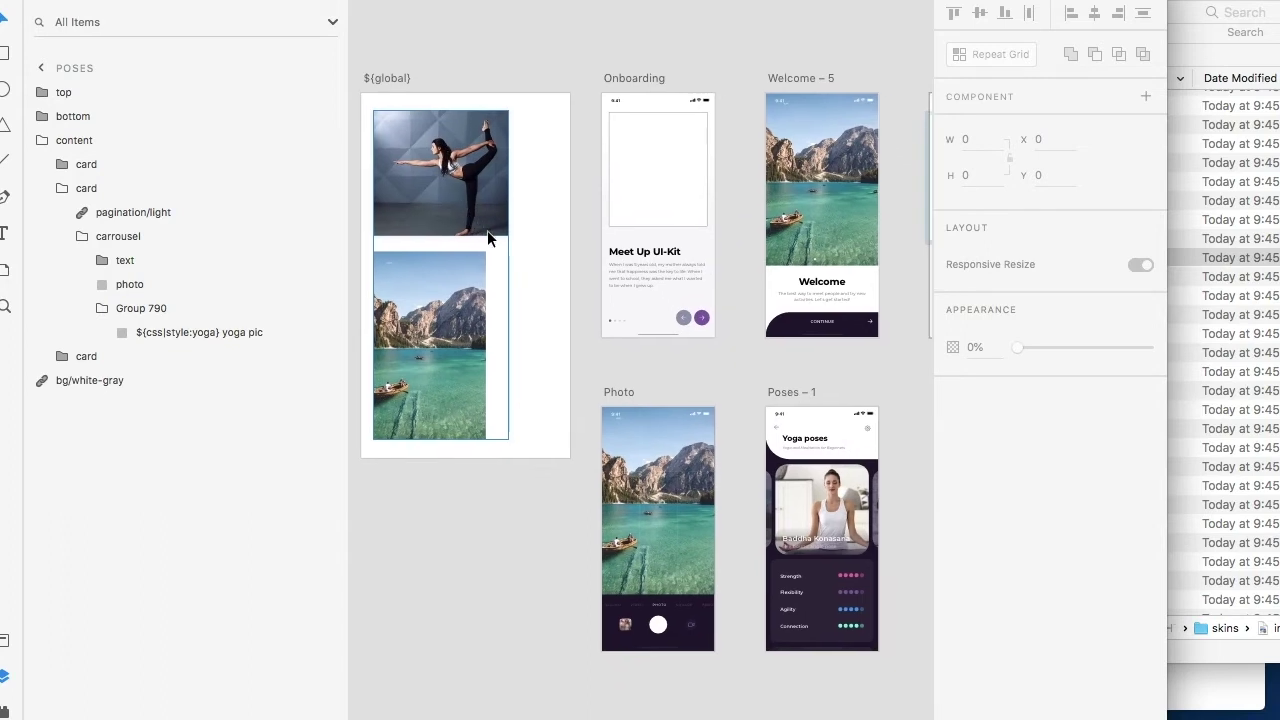
- On Photo, rename the placeholder to ${css|style:beach} beach pic and delete the Images layer
click(657, 480)
drag(67, 170, 80, 232)
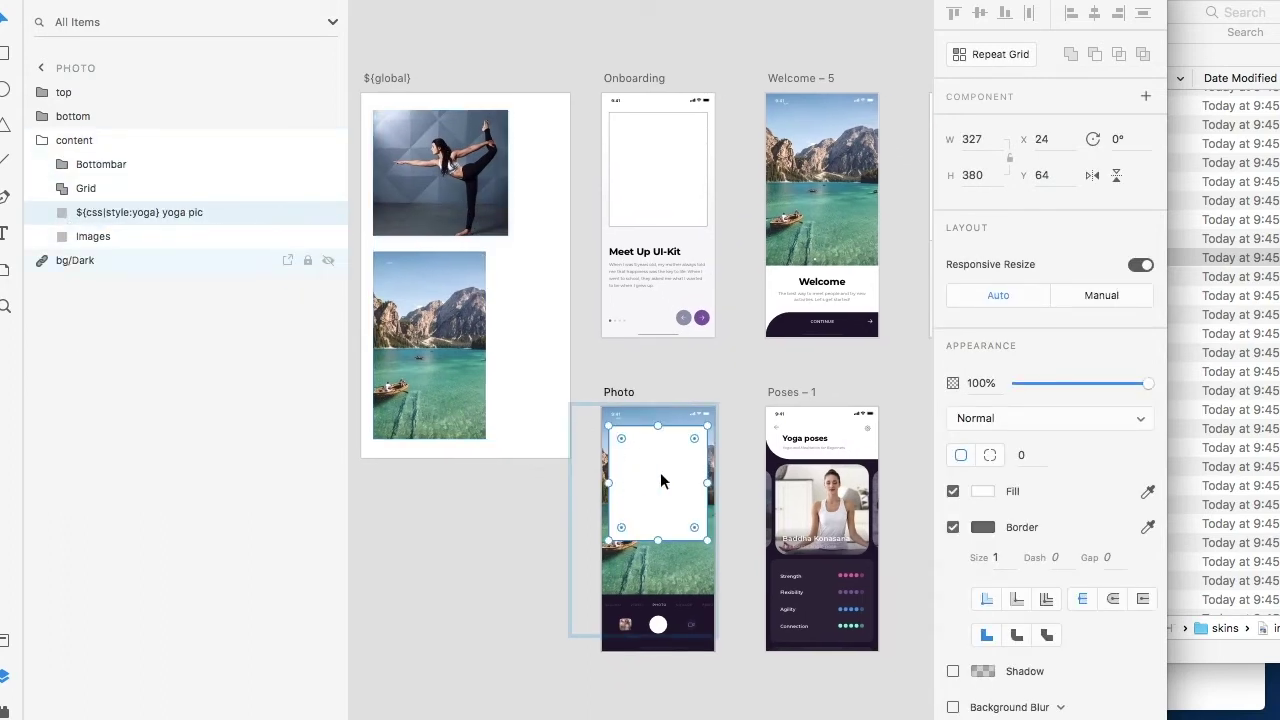
key(ctrl+z)
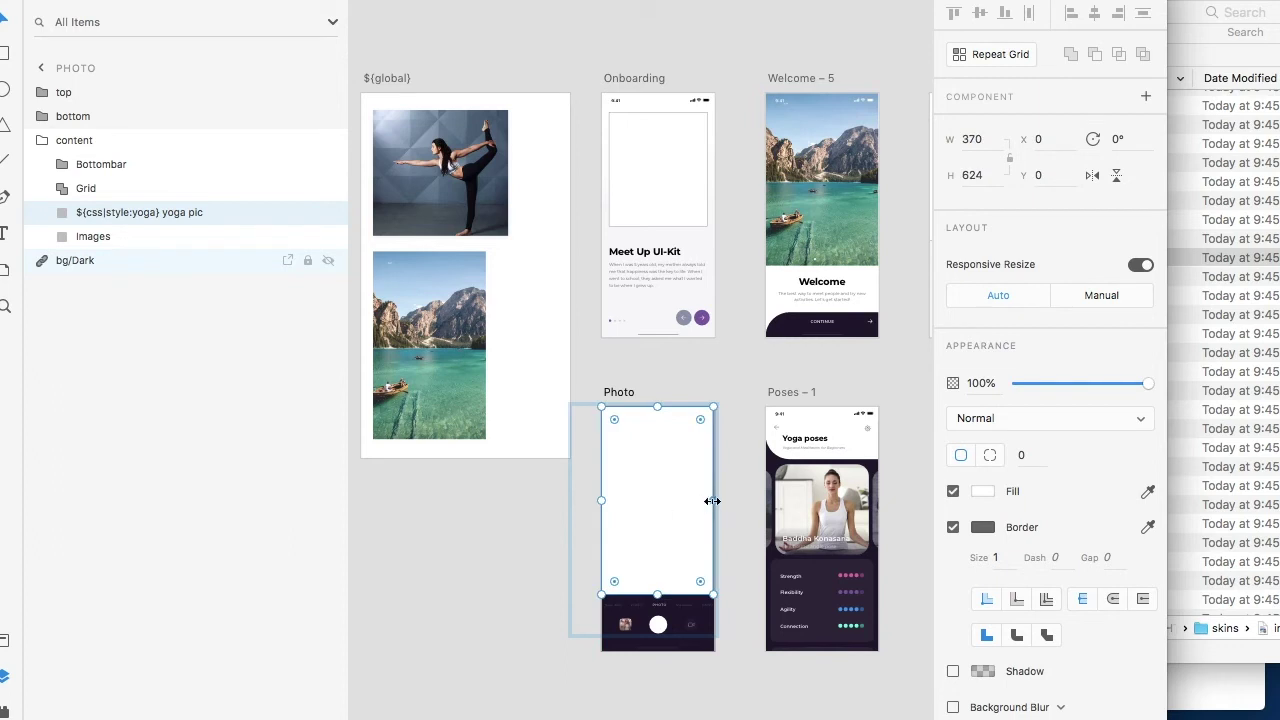
double_click(138, 212)
click(139, 213)
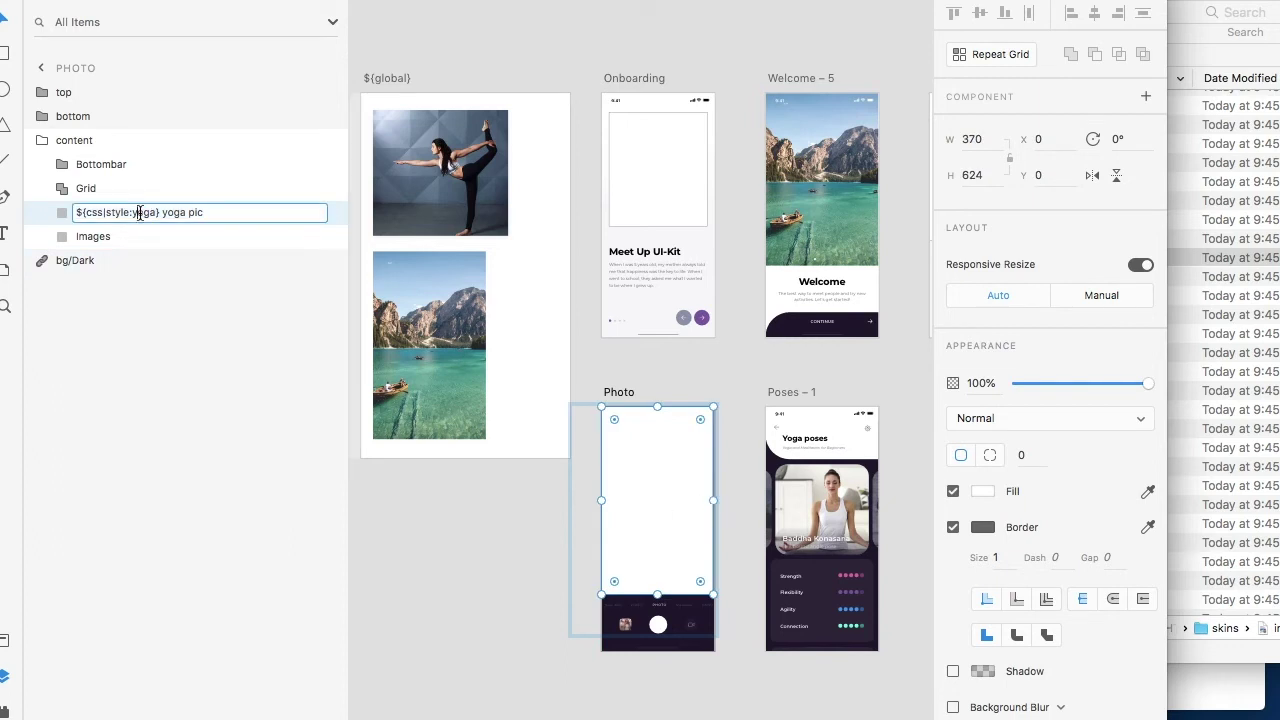
double_click(140, 212)
text(beach)
key(Return)
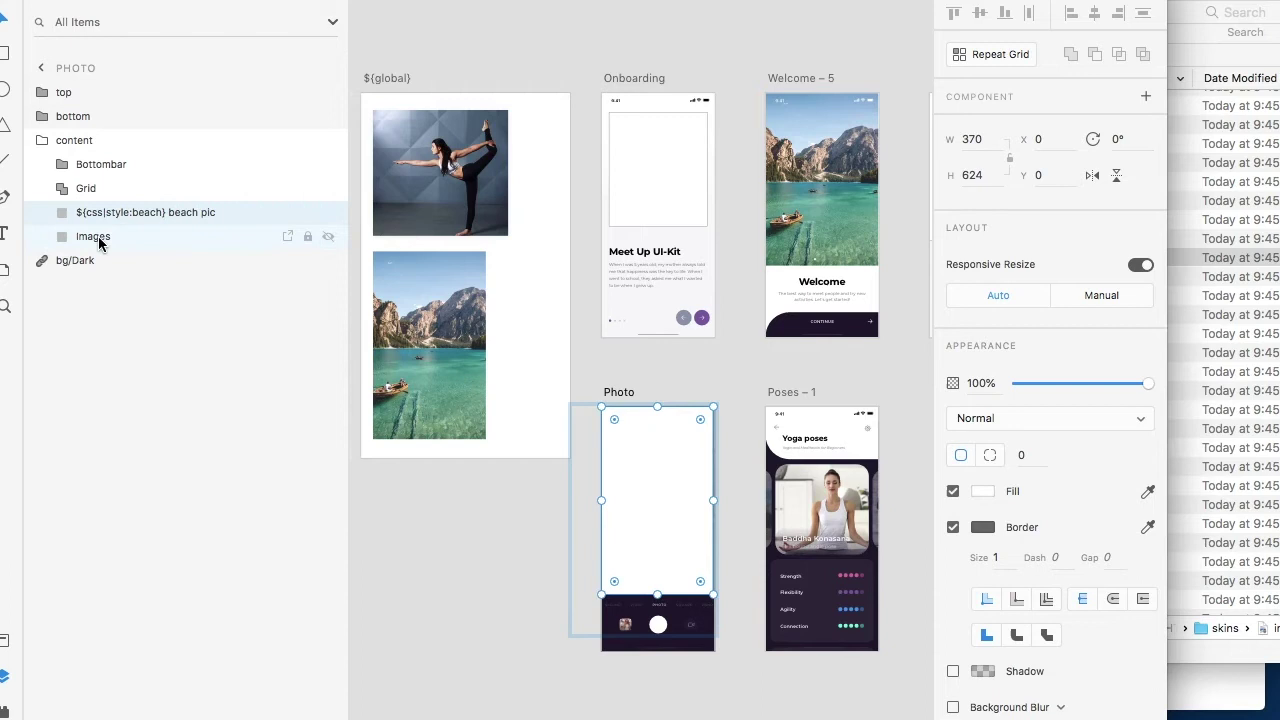
key(Delete)
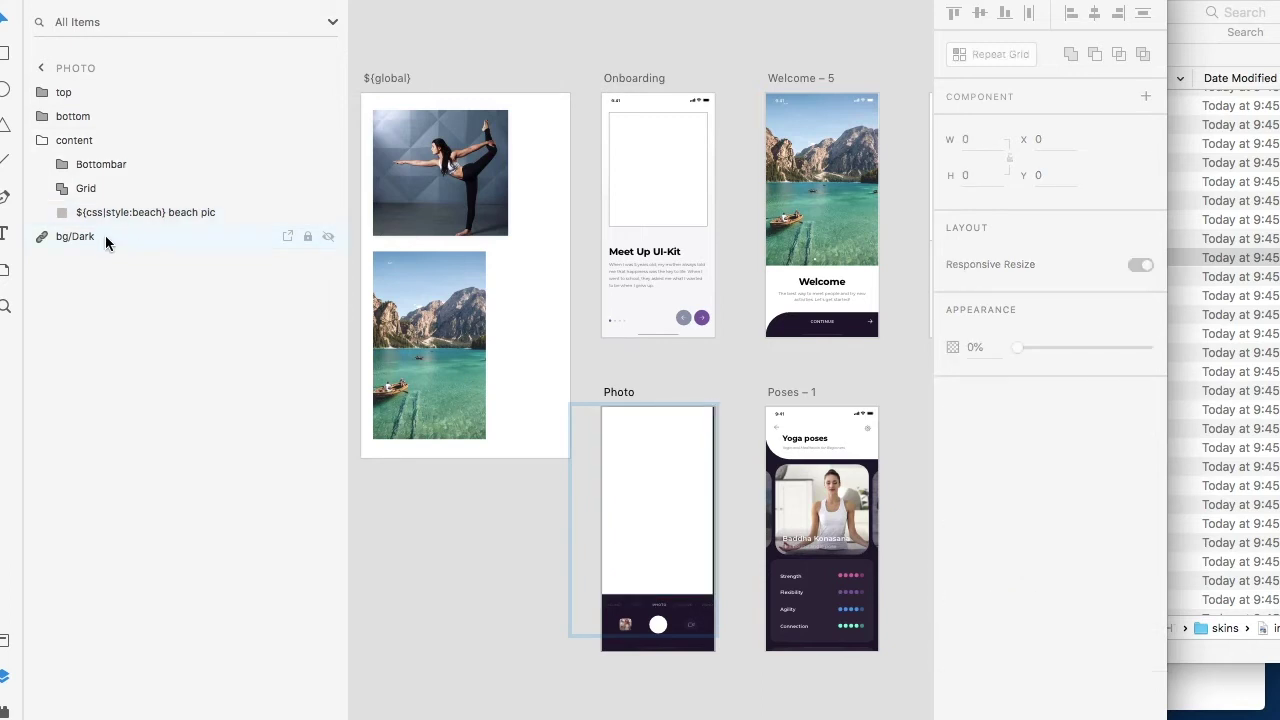
- Add a beach pic to Welcome – 5, shorten it to 573 tall, and place it below the text layer
click(92, 214)
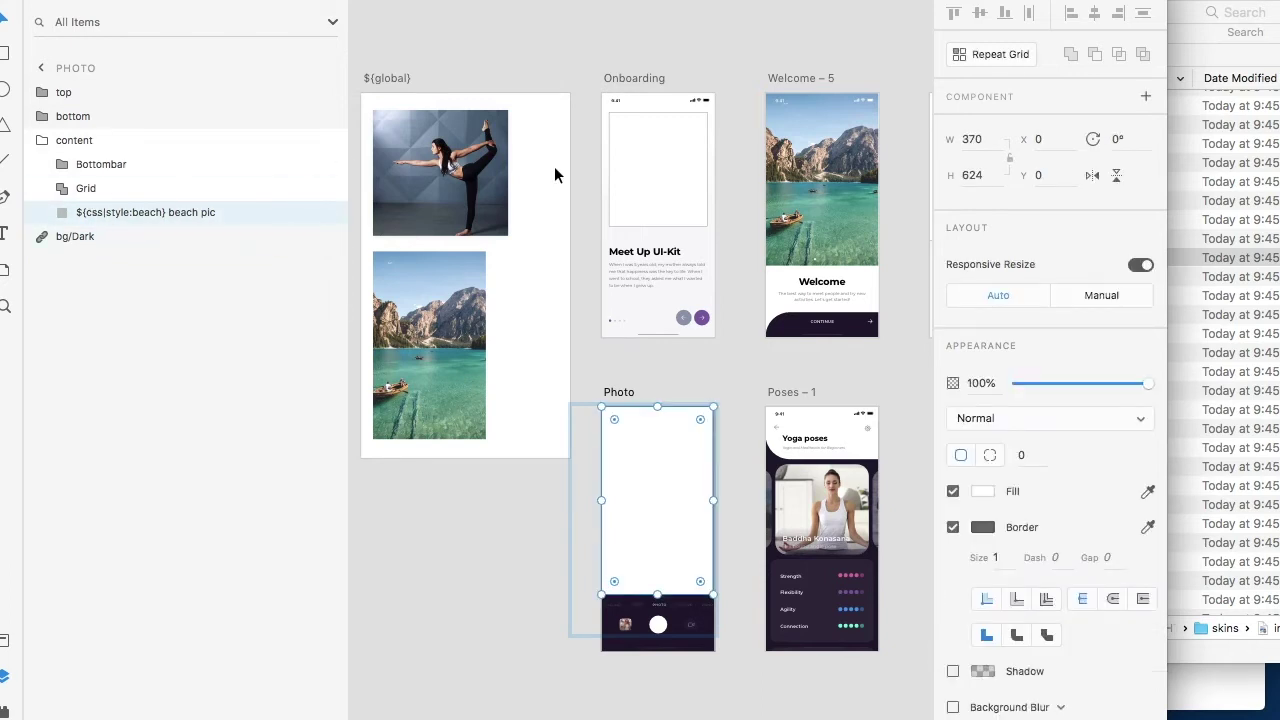
click(850, 182)
double_click(850, 182)
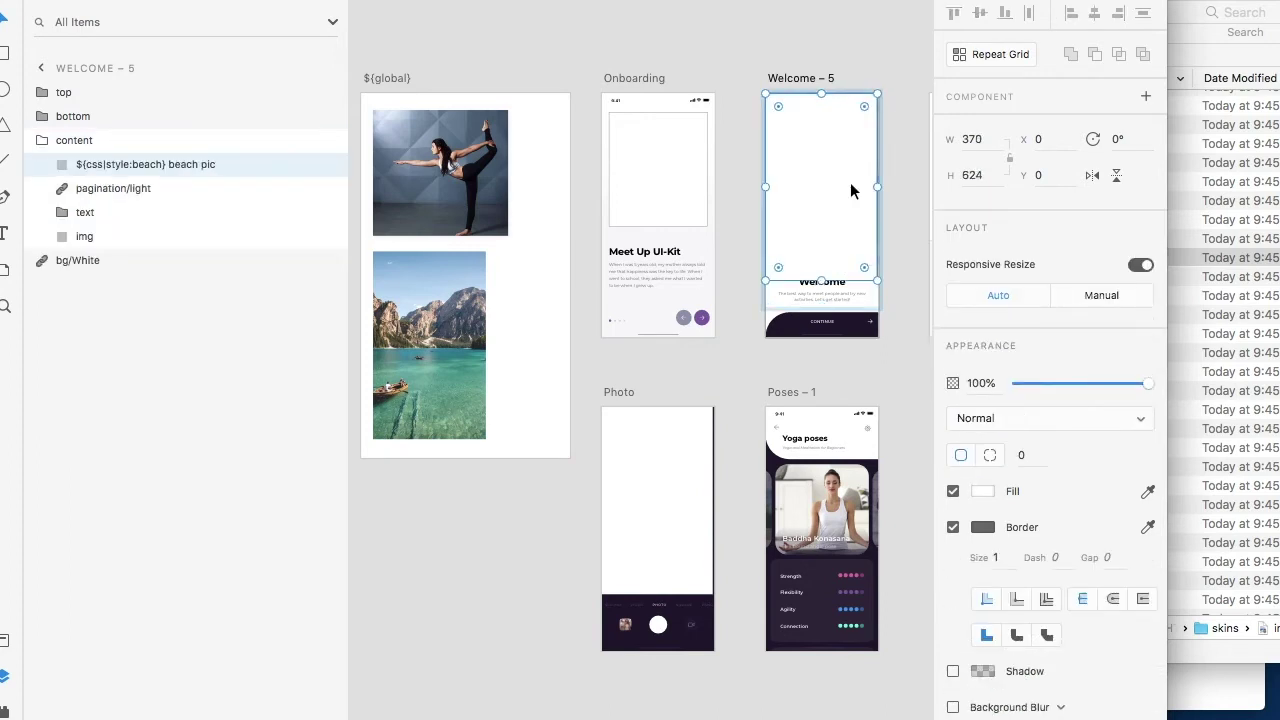
mouse_move(70, 168)
mouse_down()
mouse_move(69, 237)
mouse_move(80, 155)
mouse_up()
mouse_move(822, 280)
mouse_down()
mouse_move(820, 230)
mouse_move(818, 265)
mouse_up()
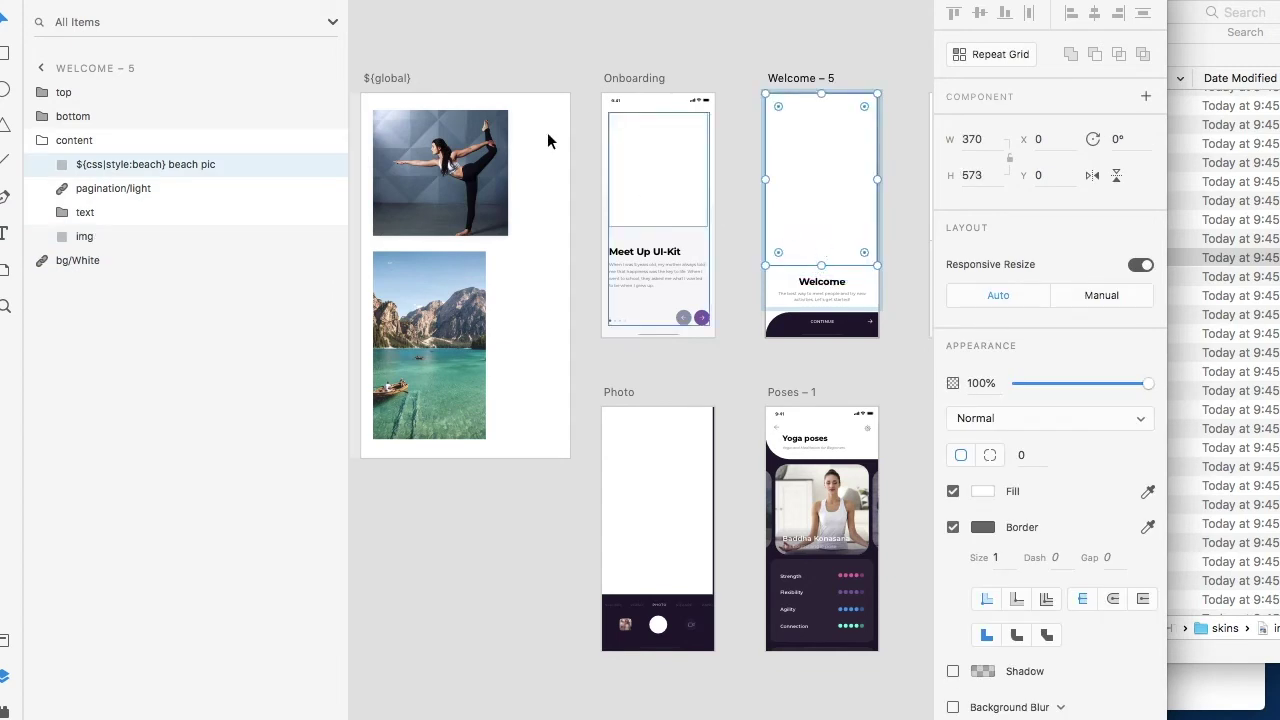
drag(100, 166, 100, 222)
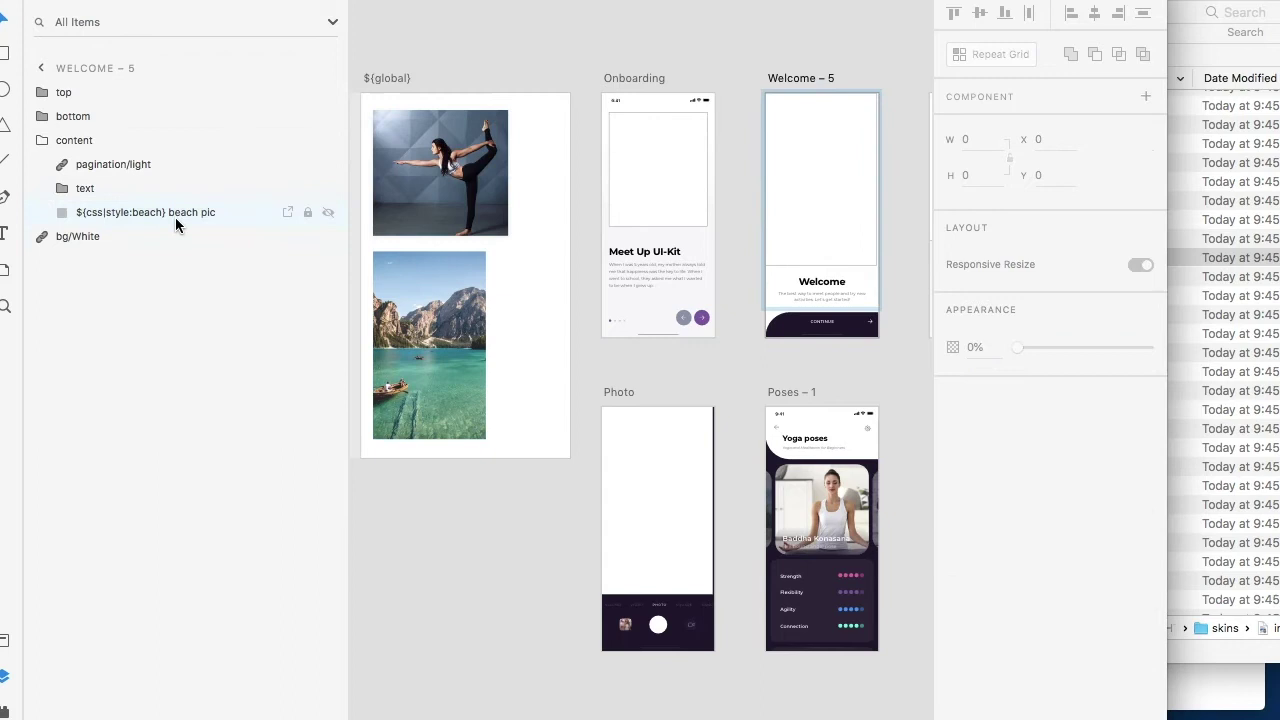
- Fit all artboards in view, collapse skins, and drag photo.html into Firefox to preview it
click(488, 568)
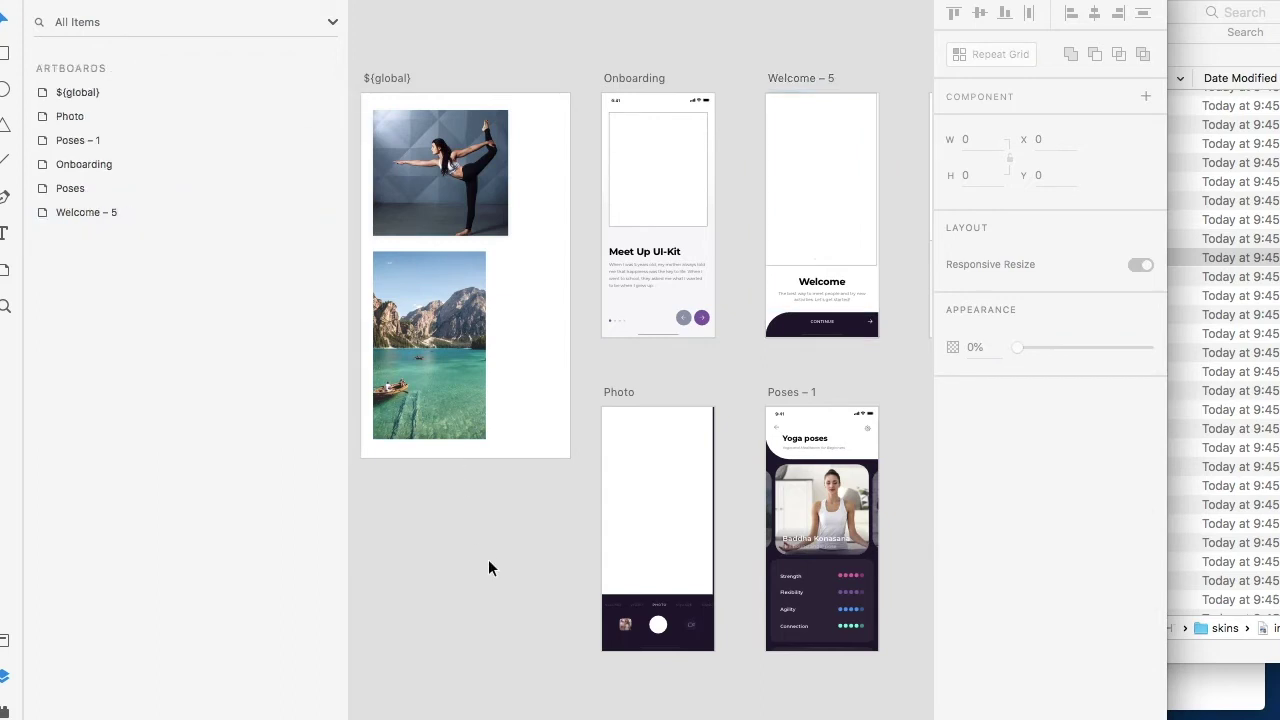
key(super+0)
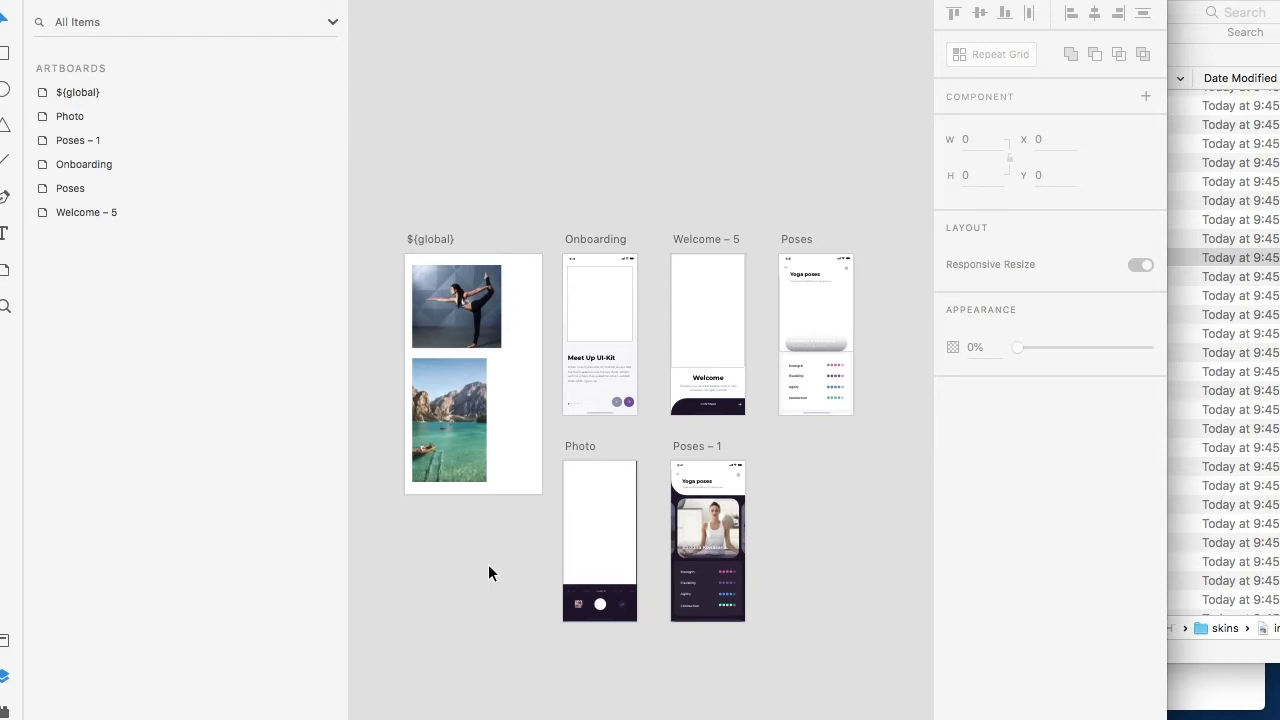
click(1277, 258)
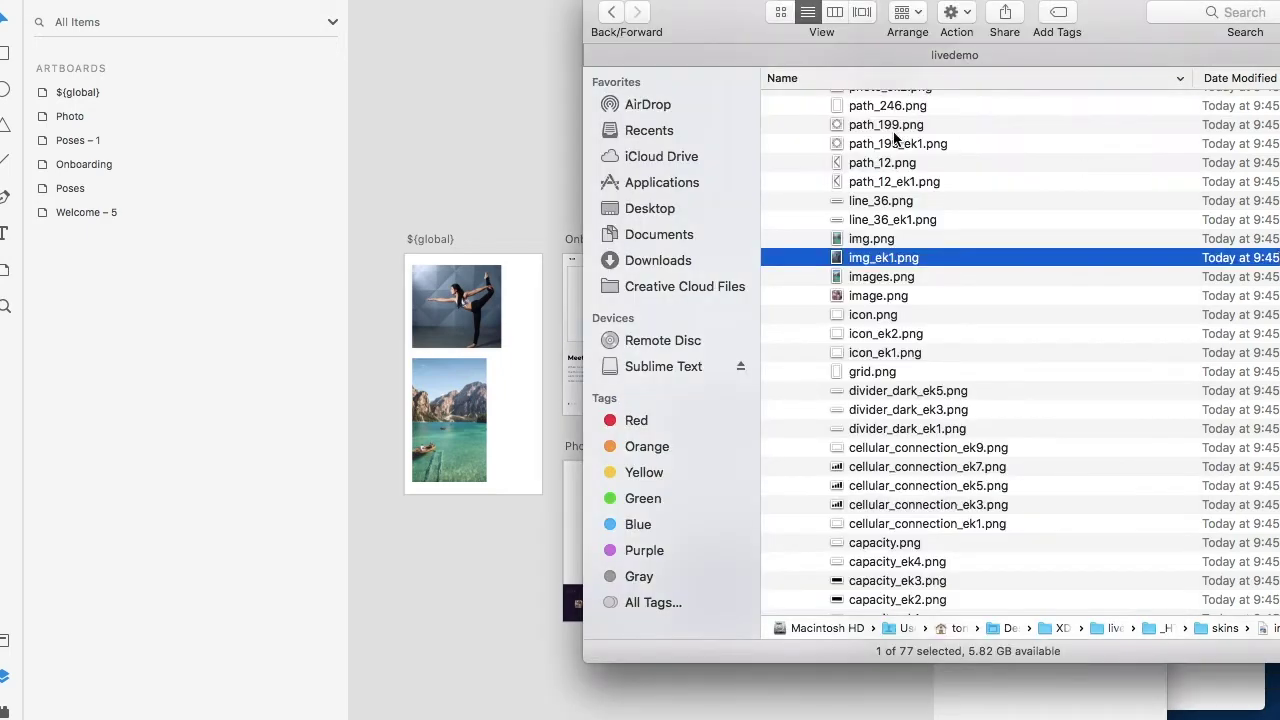
scroll(895, 137, up, 10)
click(794, 158)
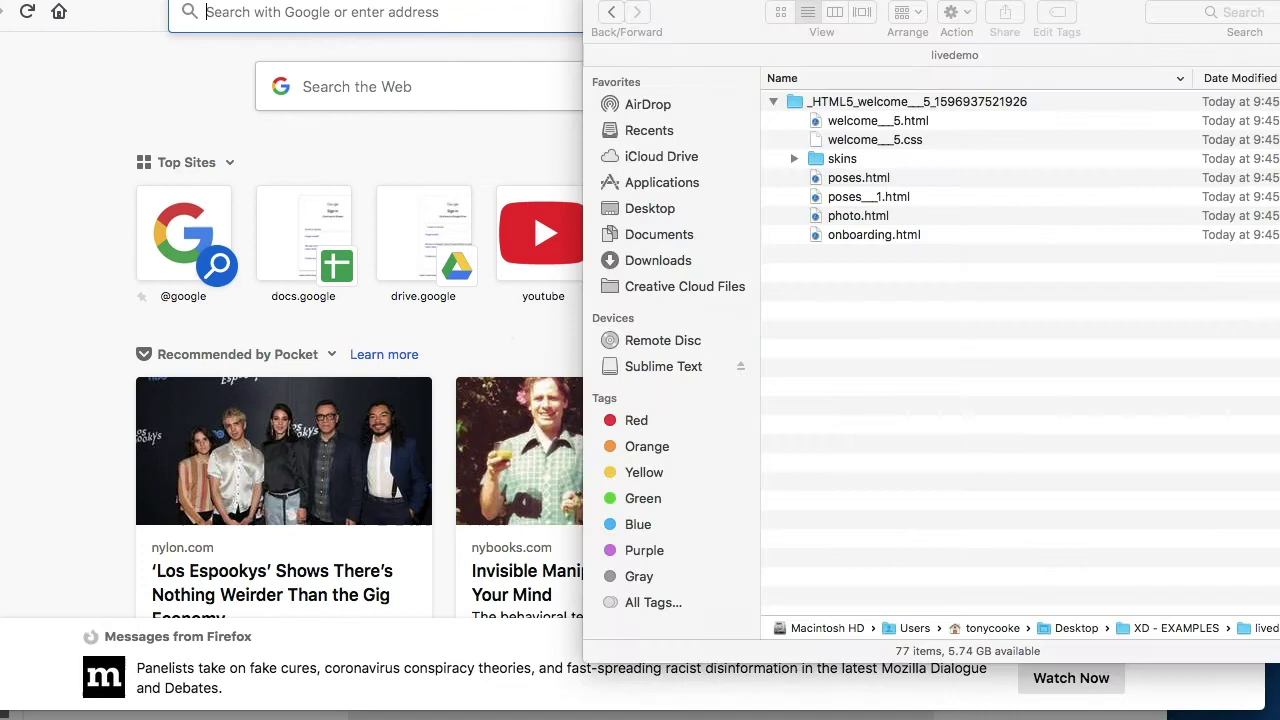
drag(858, 215, 435, 215)
click(433, 407)
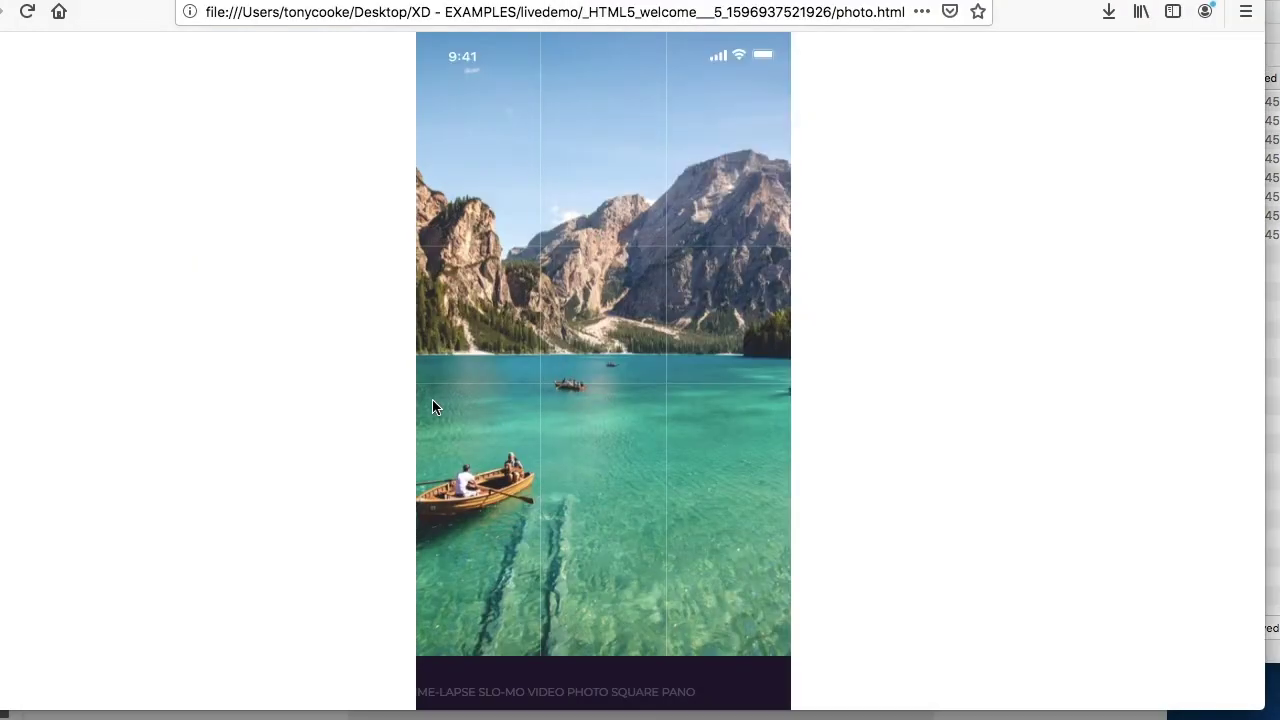
scroll(433, 407, down, 5)
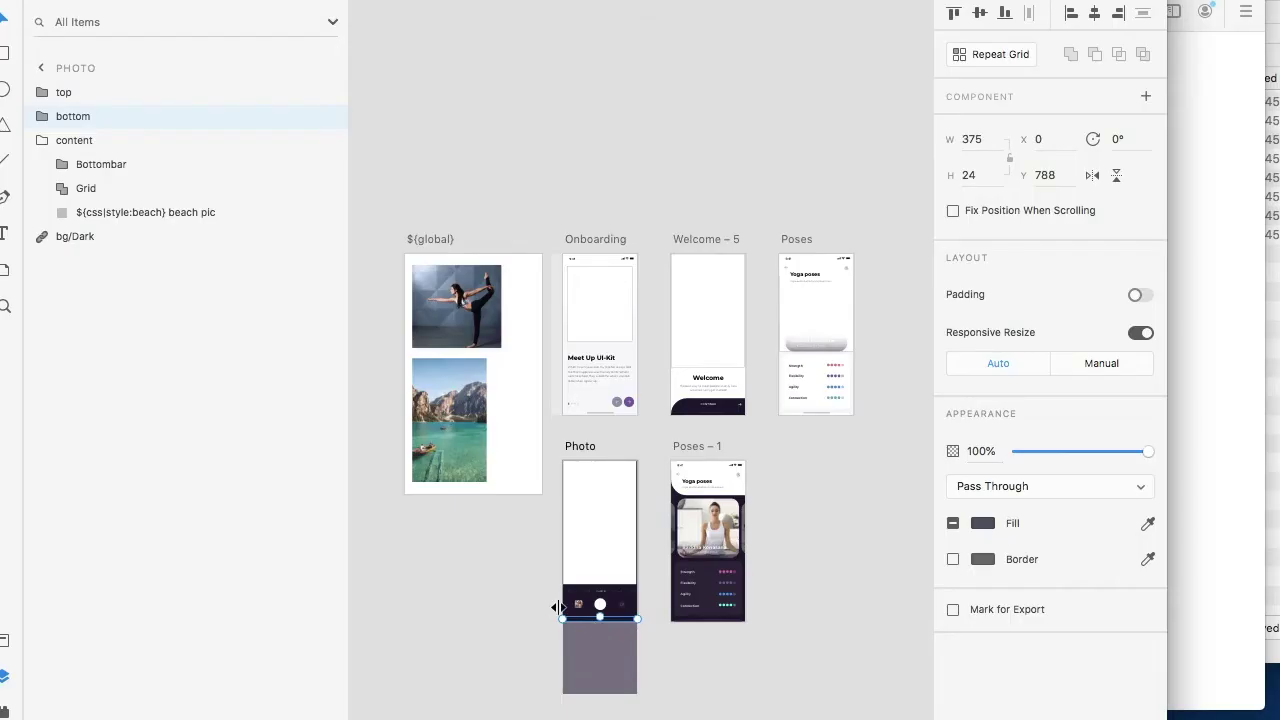
- Delete the grey 'bottom' rectangle beneath the Photo artboard's camera bar
scroll(591, 632, up, 5)
click(591, 640)
scroll(591, 640, down, 3)
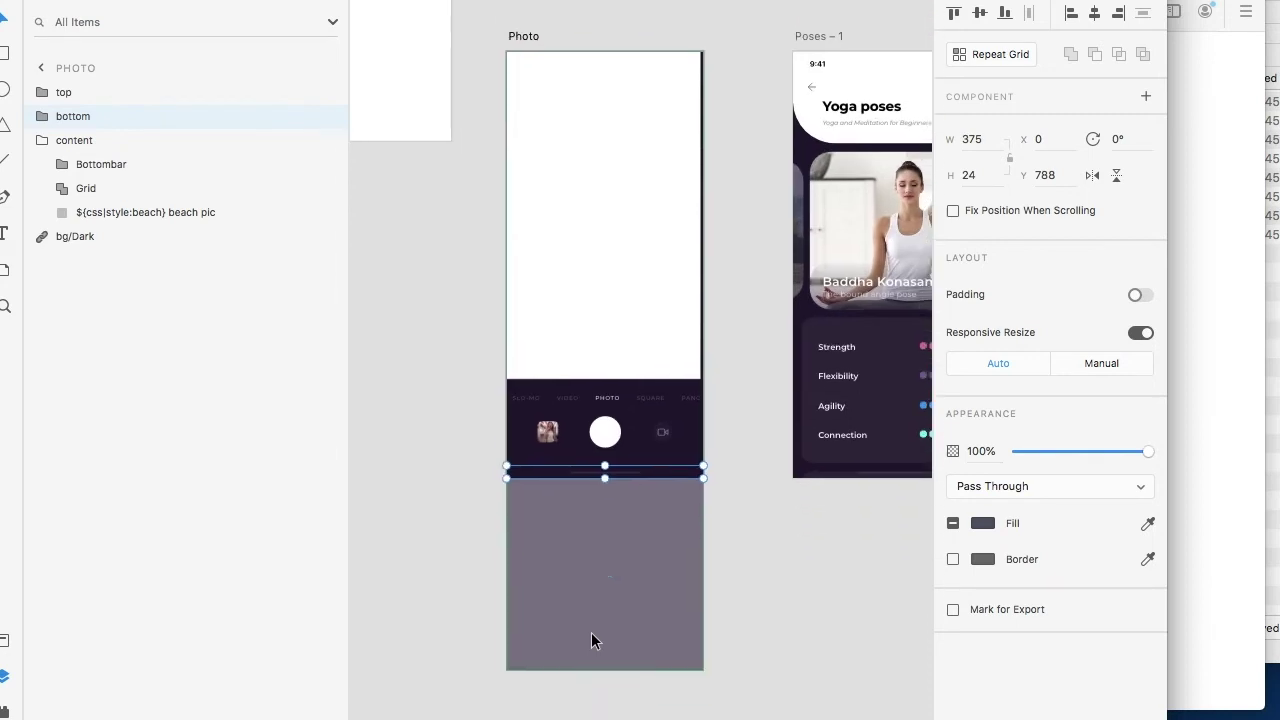
key(Delete)
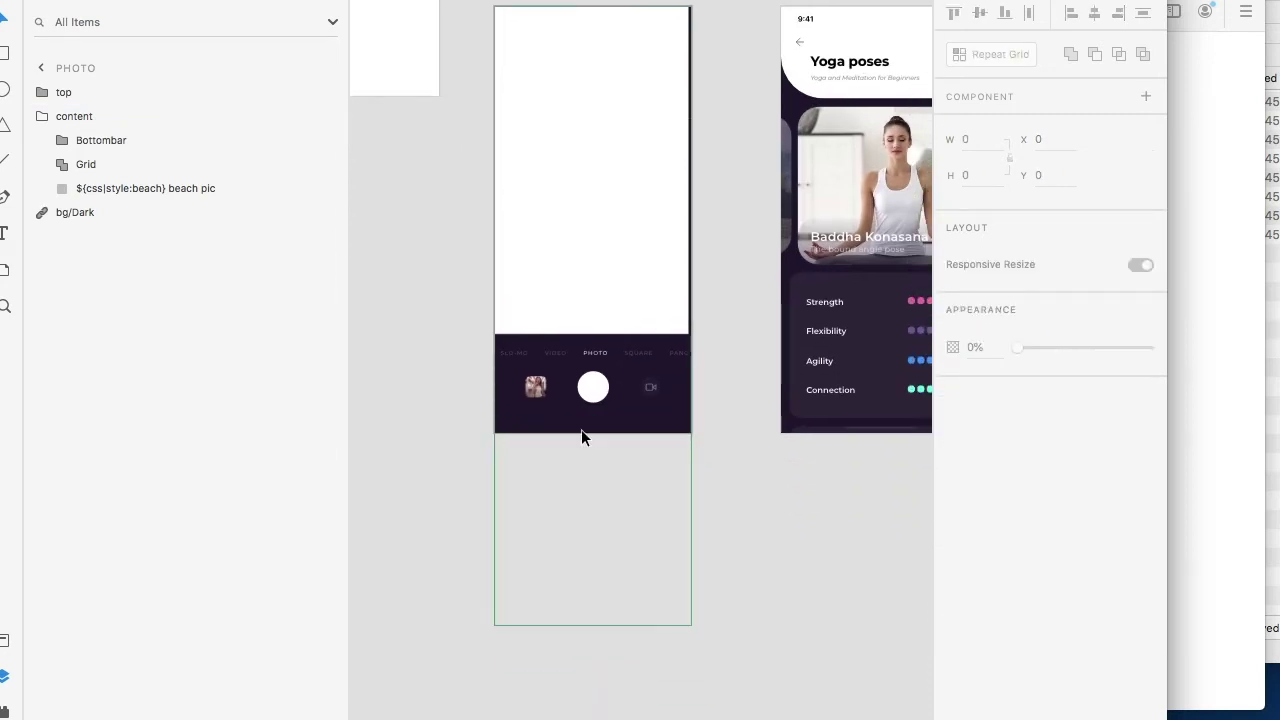
- Shorten the bg/Dark background rectangle from 1178 to 812 px tall
click(575, 463)
click(580, 437)
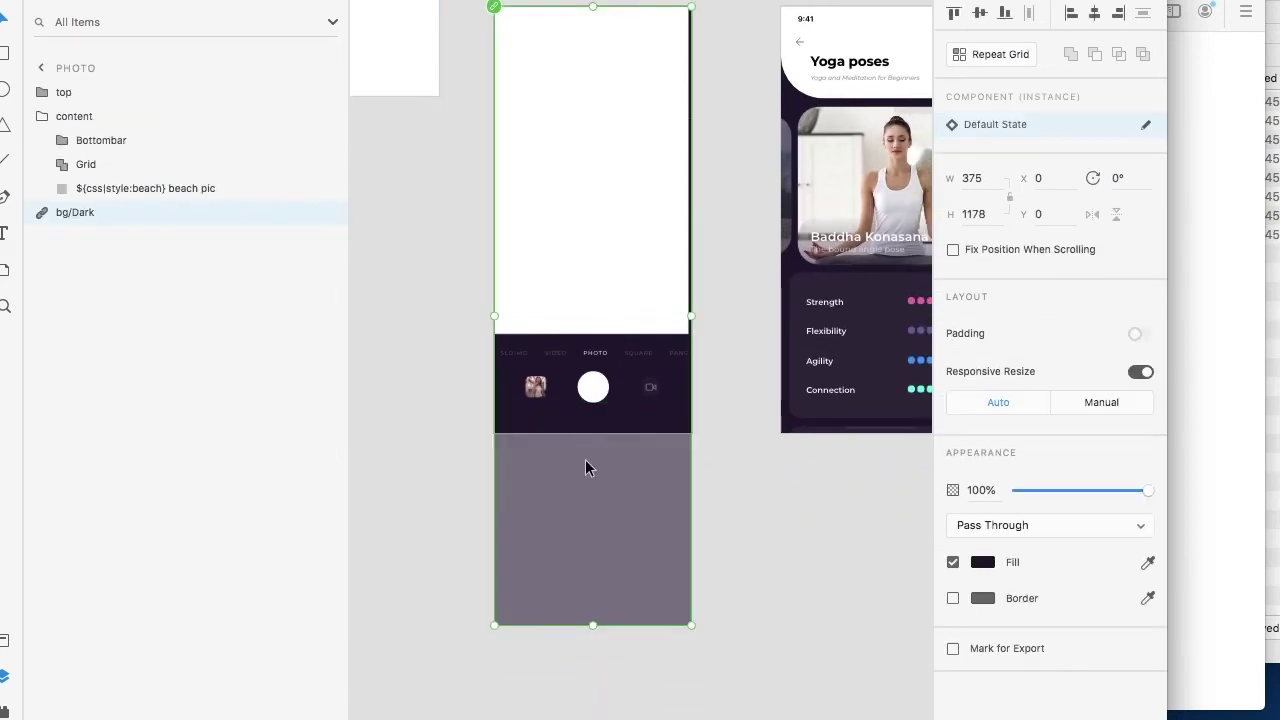
double_click(606, 503)
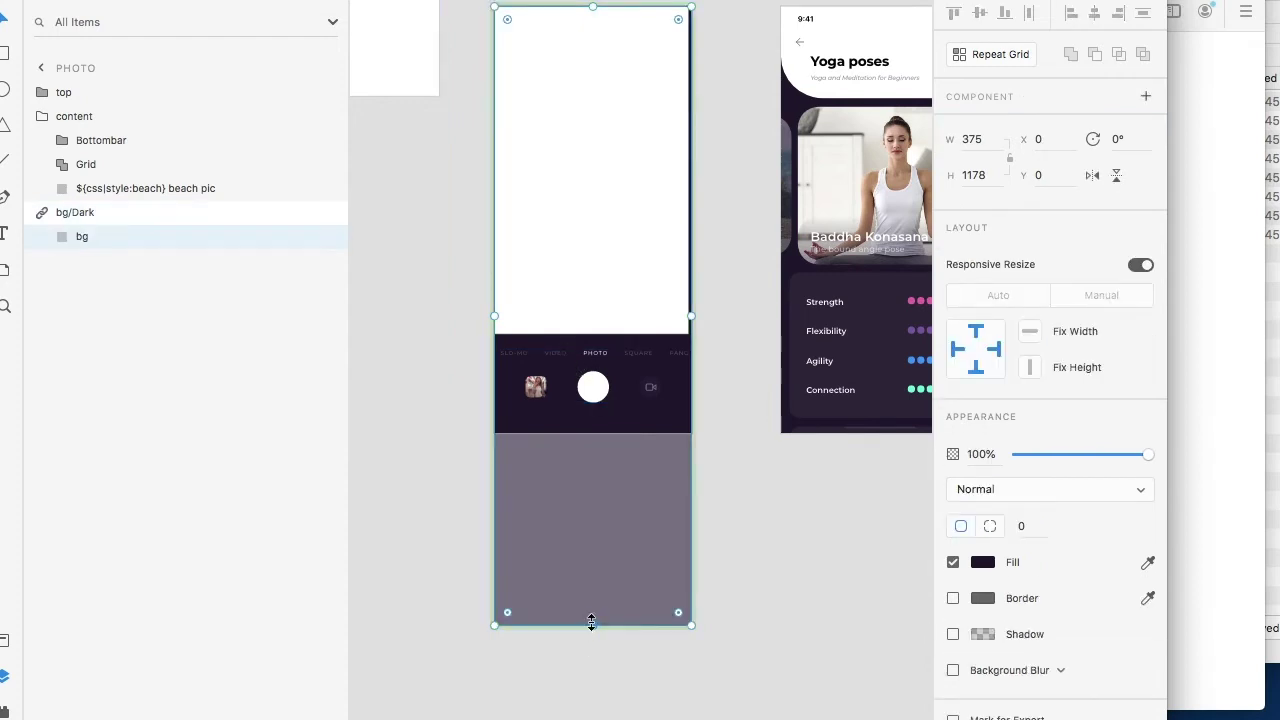
drag(593, 625, 594, 433)
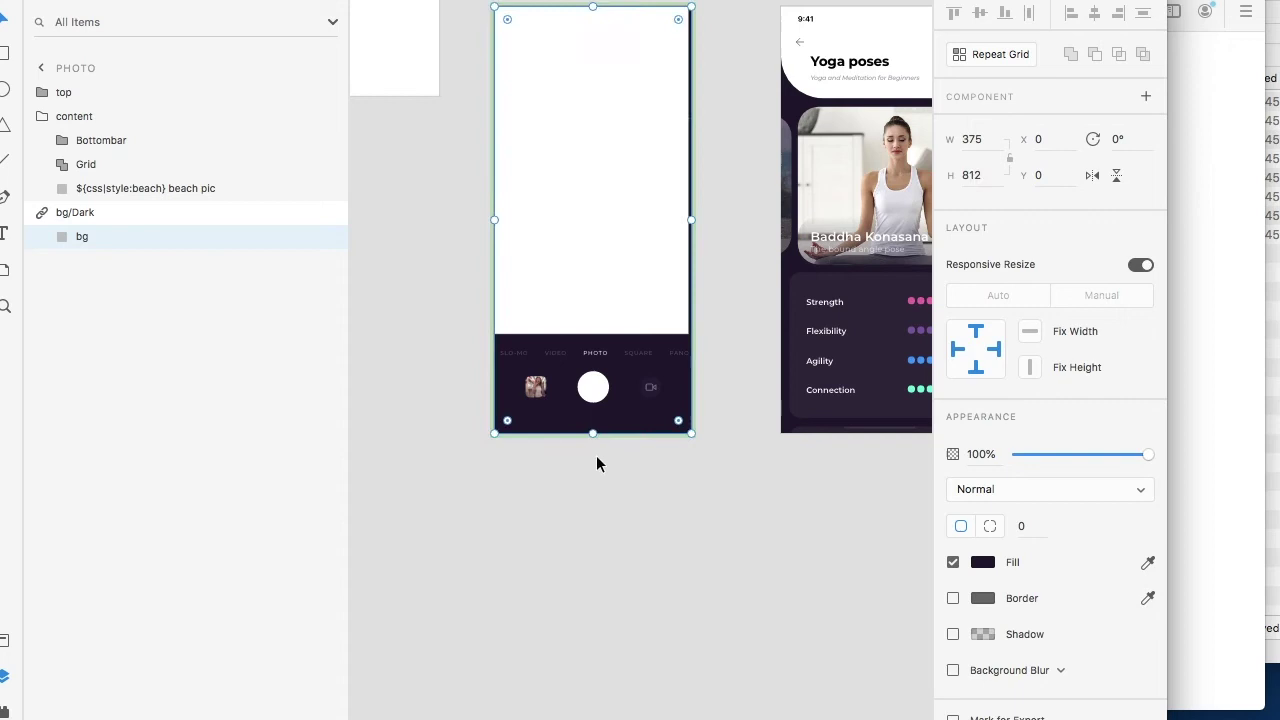
click(750, 527)
scroll(750, 527, up, 3)
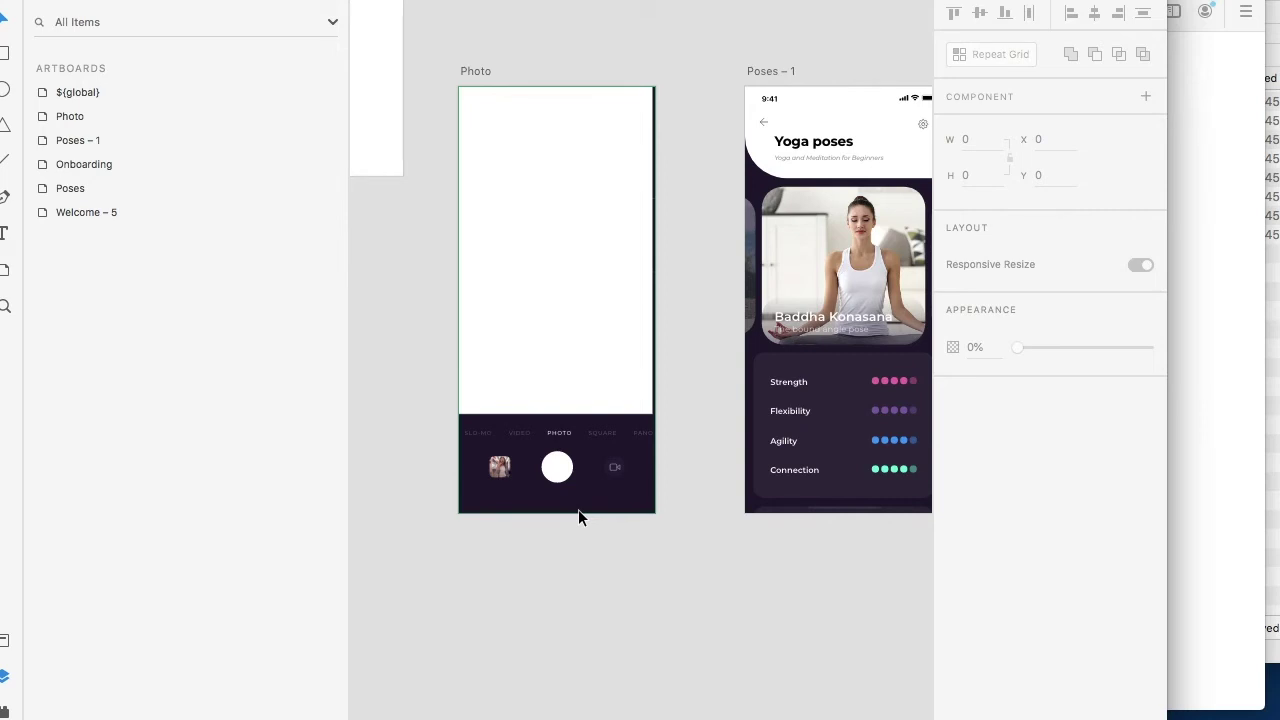
scroll(632, 311, up, 3)
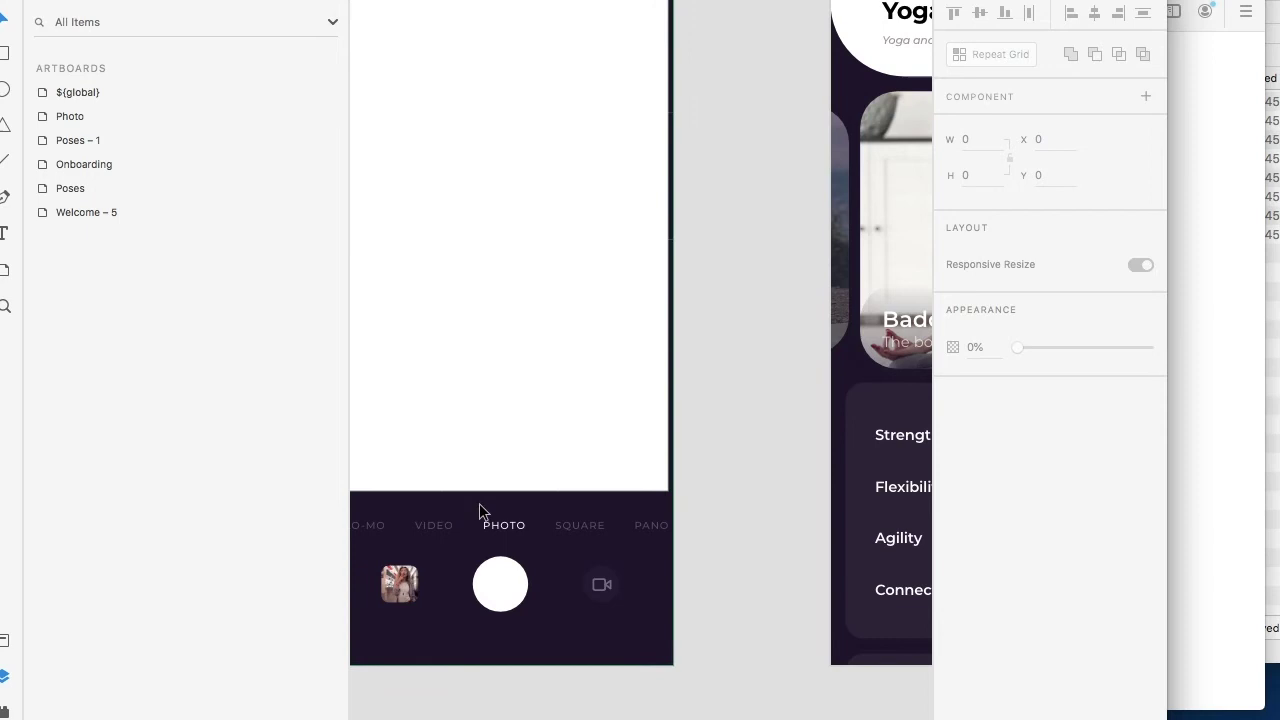
click(502, 530)
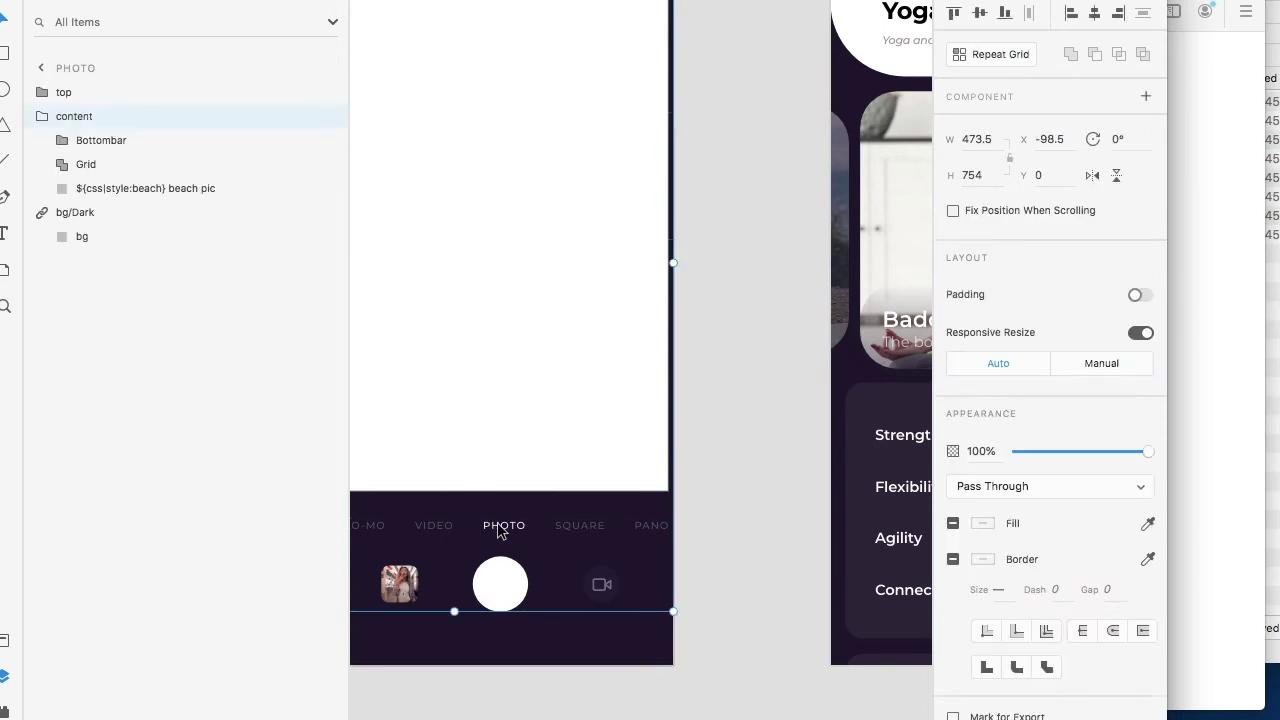
scroll(501, 530, left, 5)
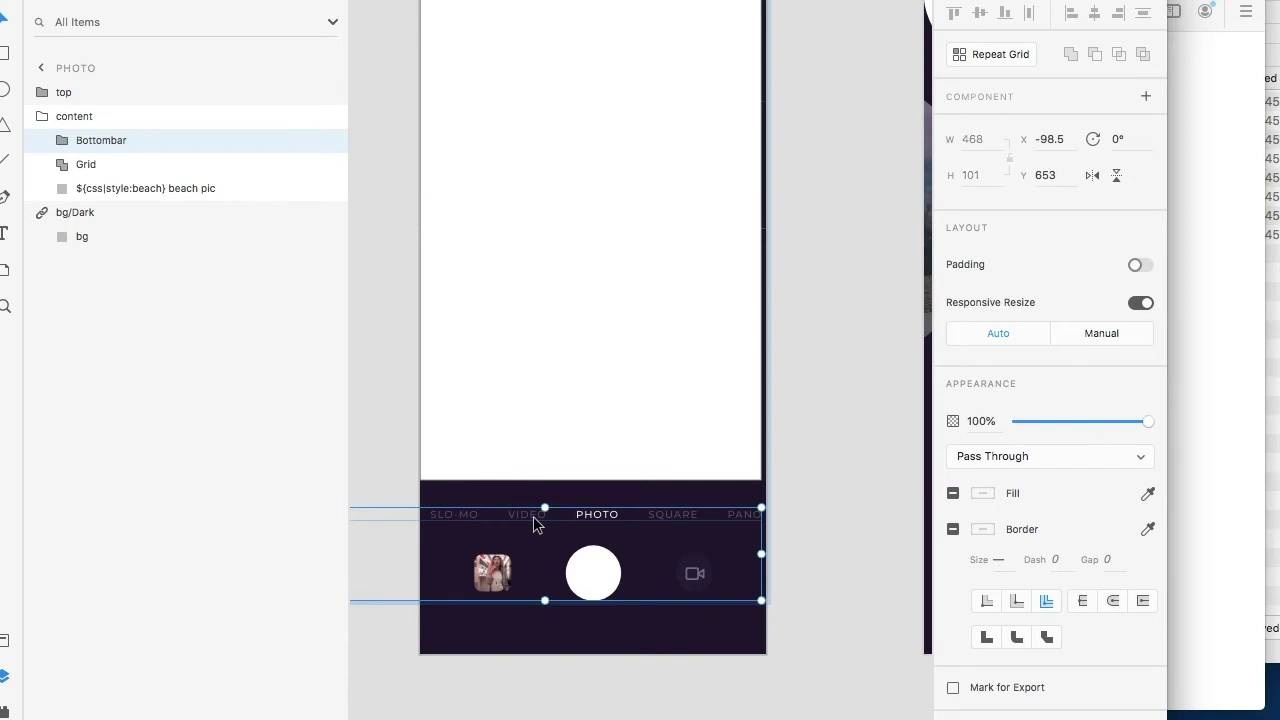
double_click(534, 517)
double_click(534, 517)
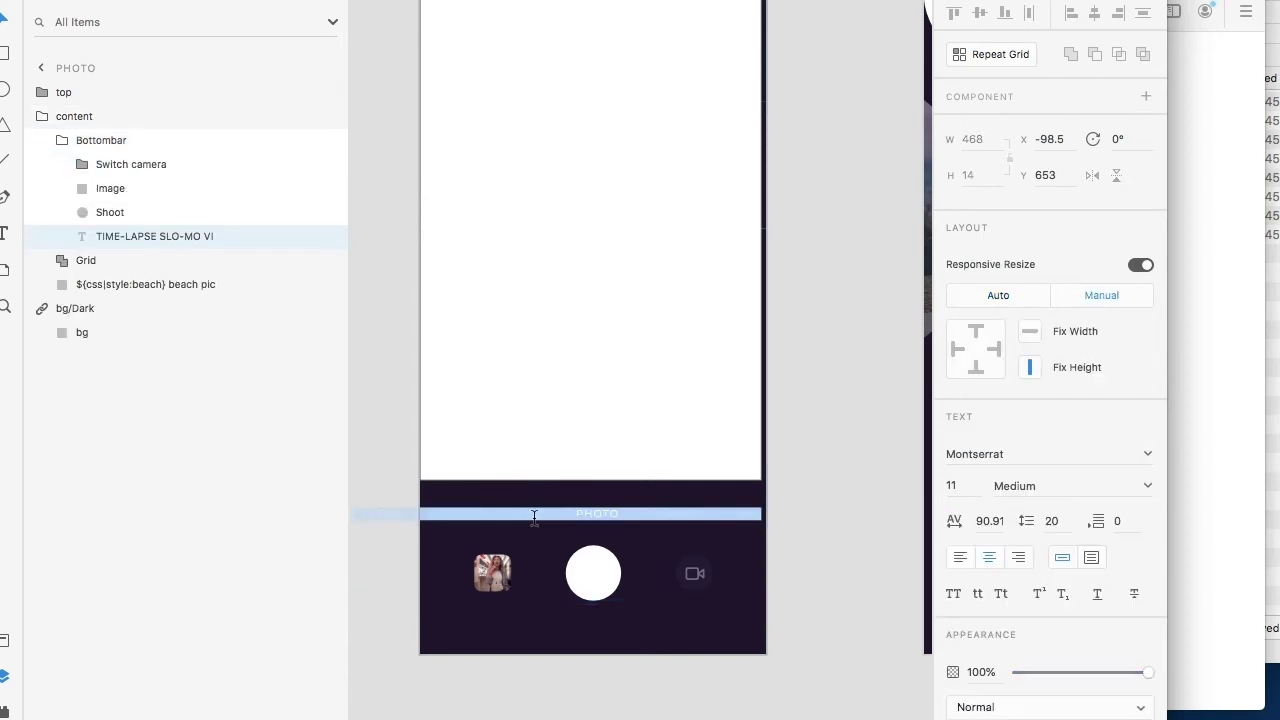
click(507, 513)
mouse_move(507, 513)
mouse_down()
mouse_move(478, 515)
mouse_move(505, 514)
mouse_up()
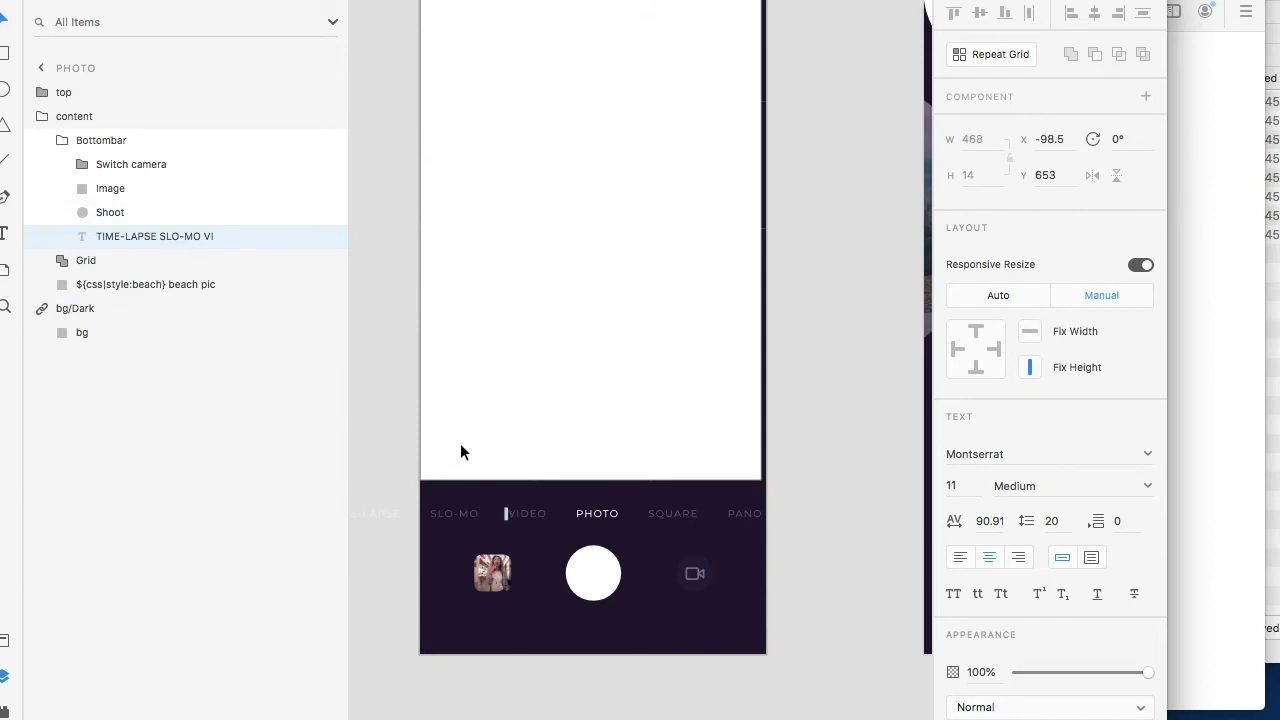
key(Escape)
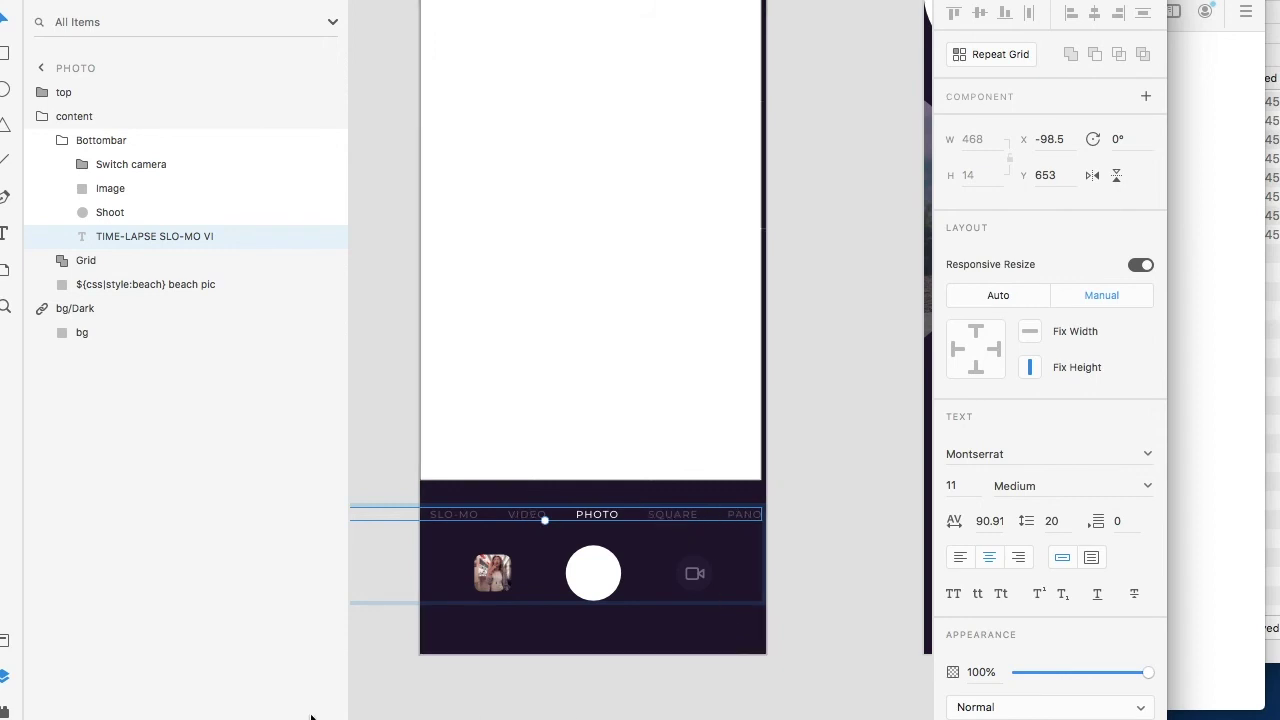
key(super+Tab)
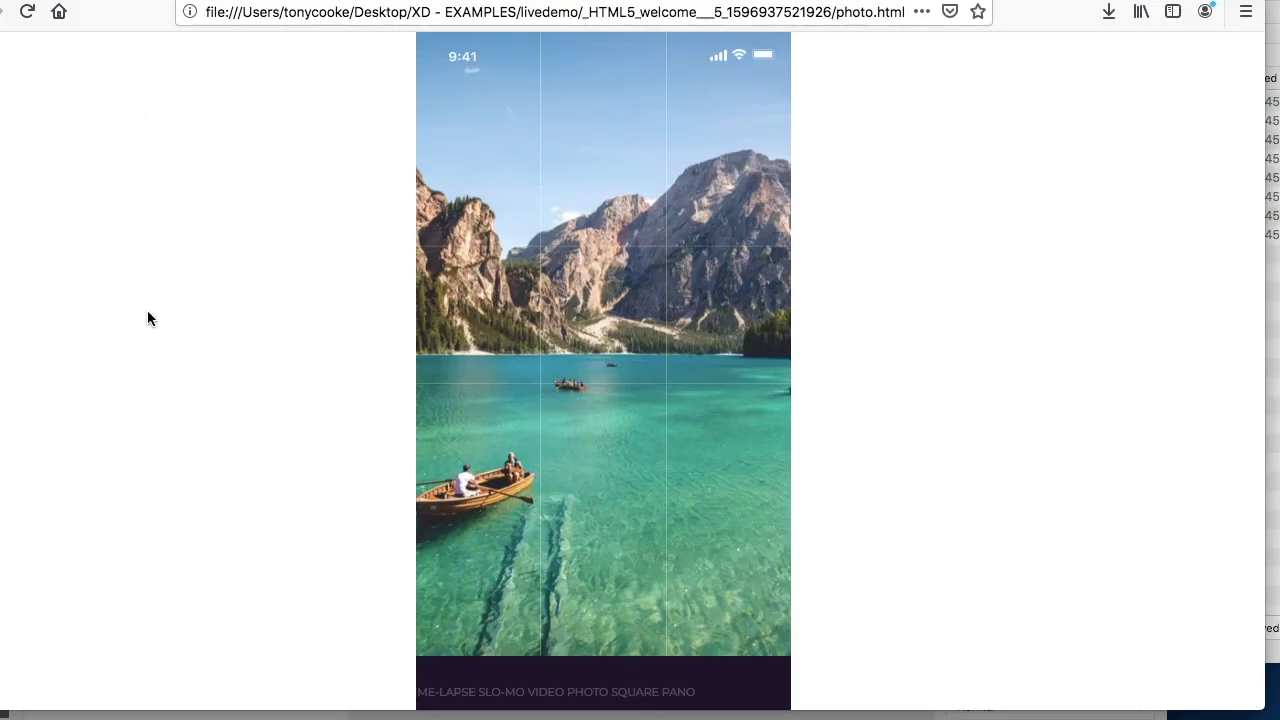
scroll(148, 312, down, 4)
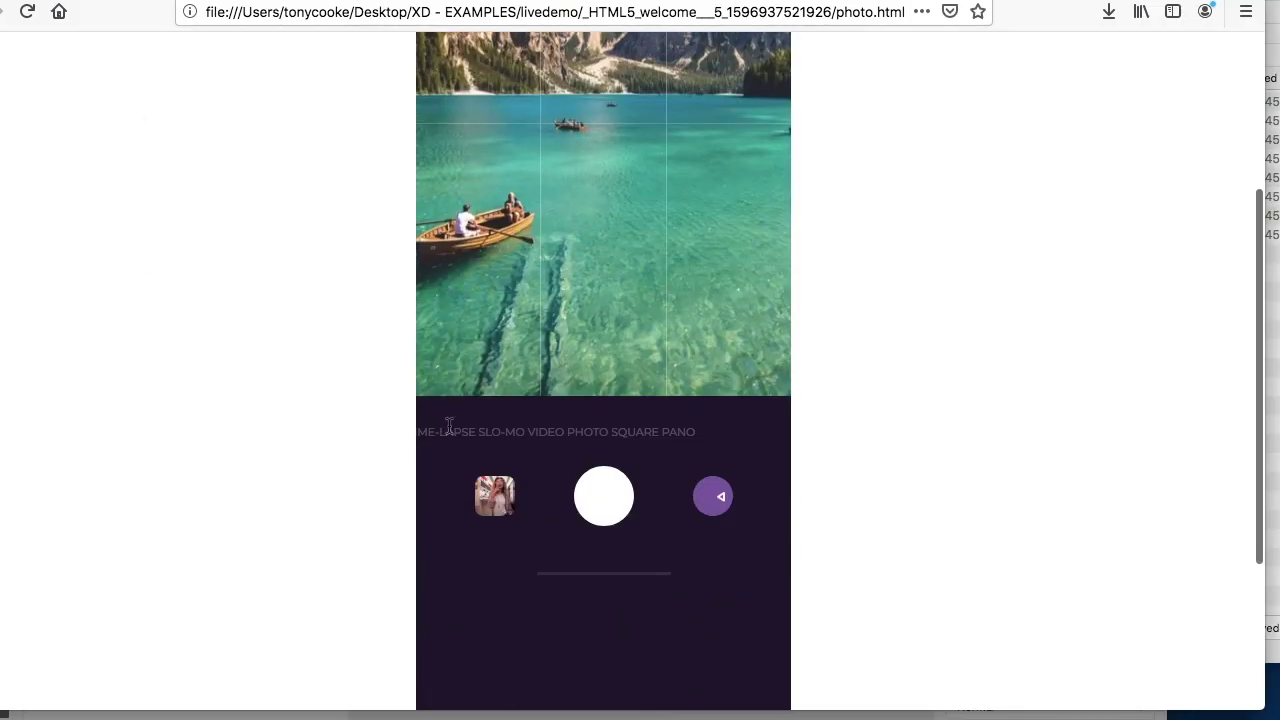
drag(452, 431, 727, 512)
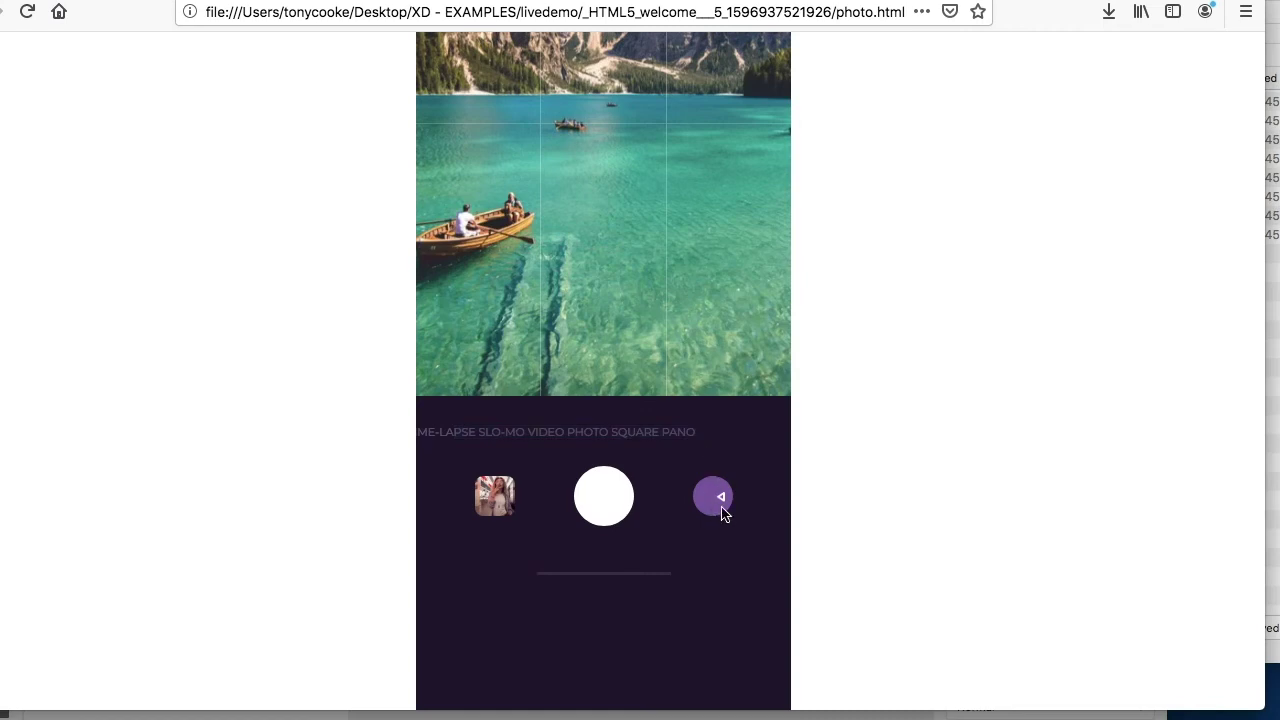
- Rename the Switch camera's video group layer with an ${img} prefix
key(super+Tab)
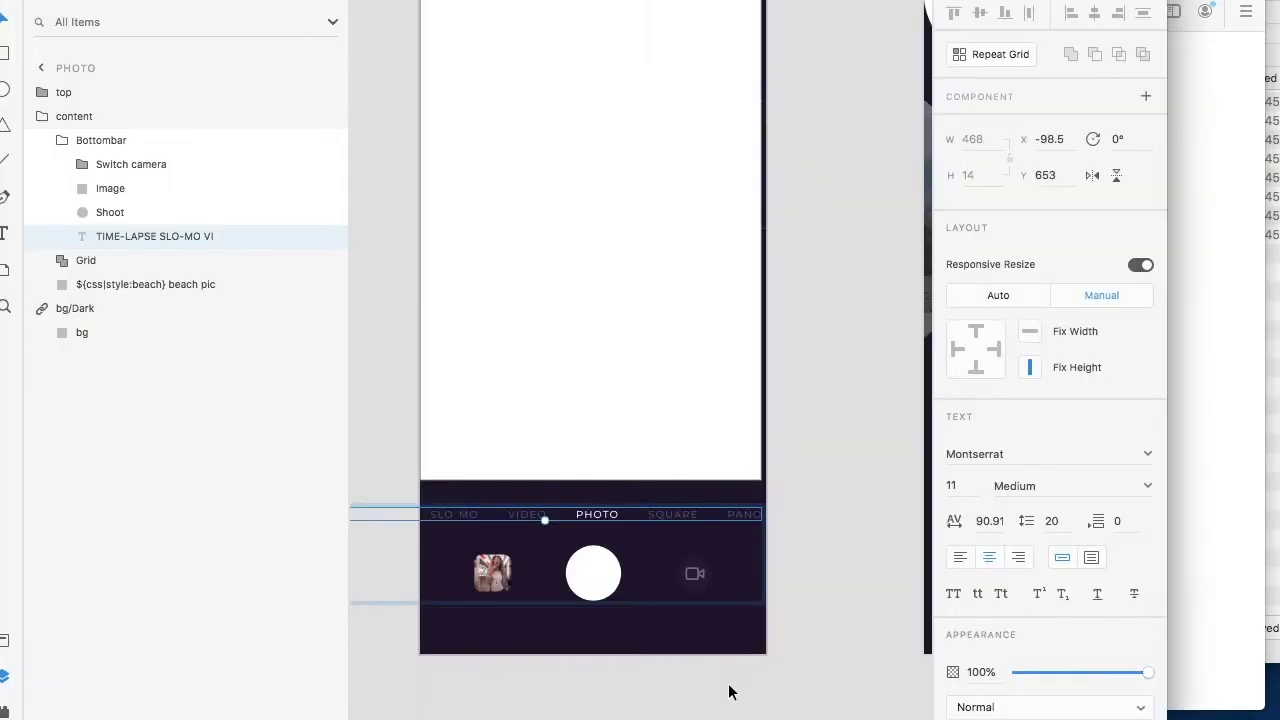
click(697, 576)
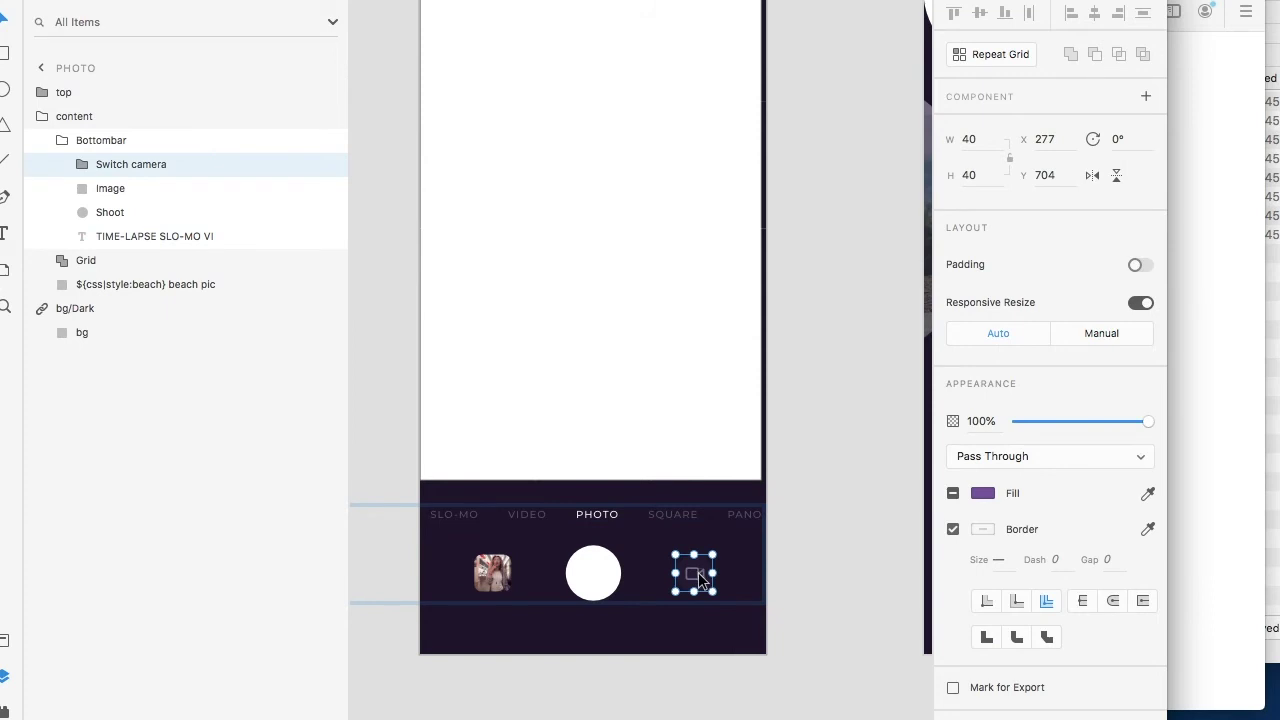
double_click(698, 576)
double_click(698, 576)
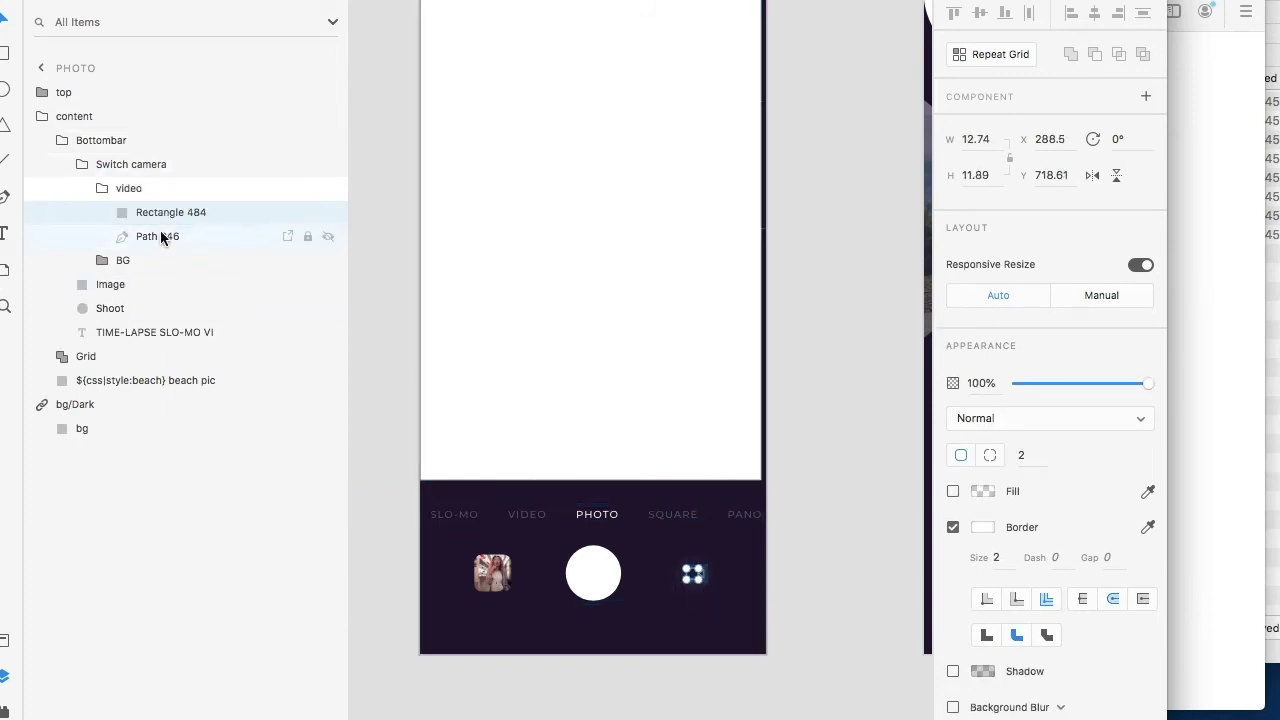
click(103, 189)
double_click(126, 190)
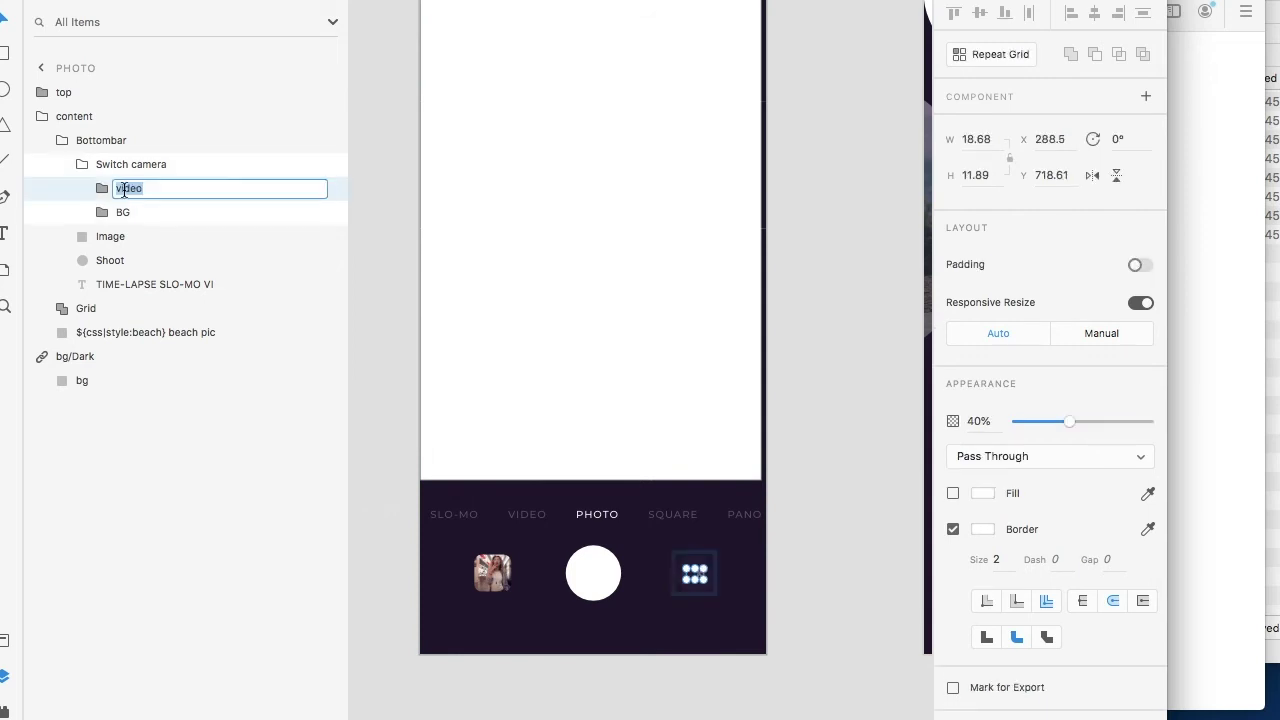
text(${img})
key(Return)
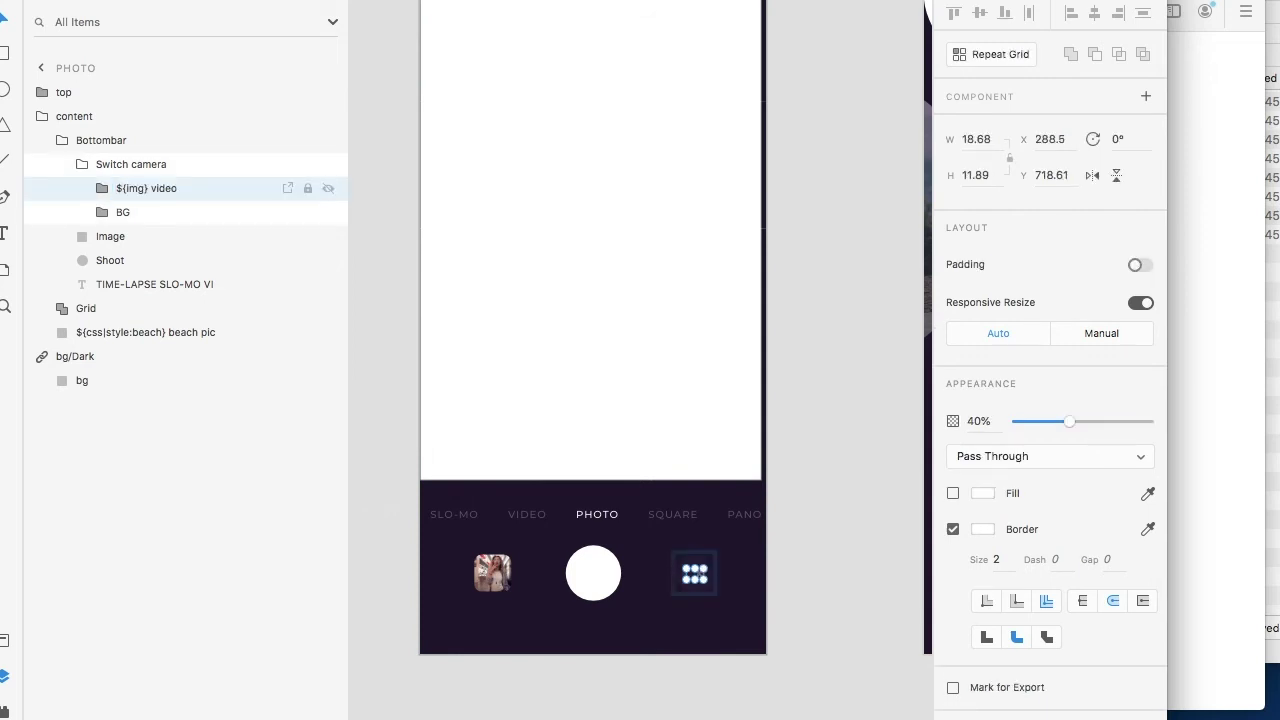
- Add the ${img} prefix to the TIME-LAPSE camera-mode labels text layer name
click(535, 514)
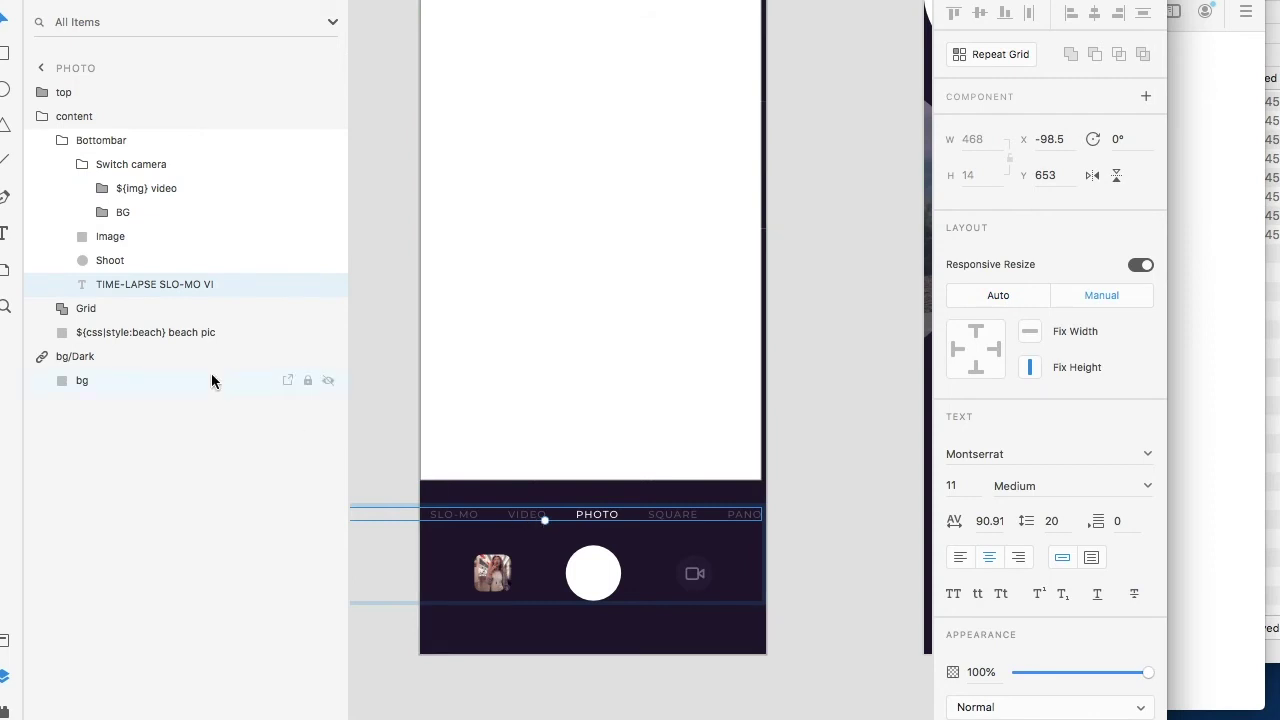
double_click(108, 285)
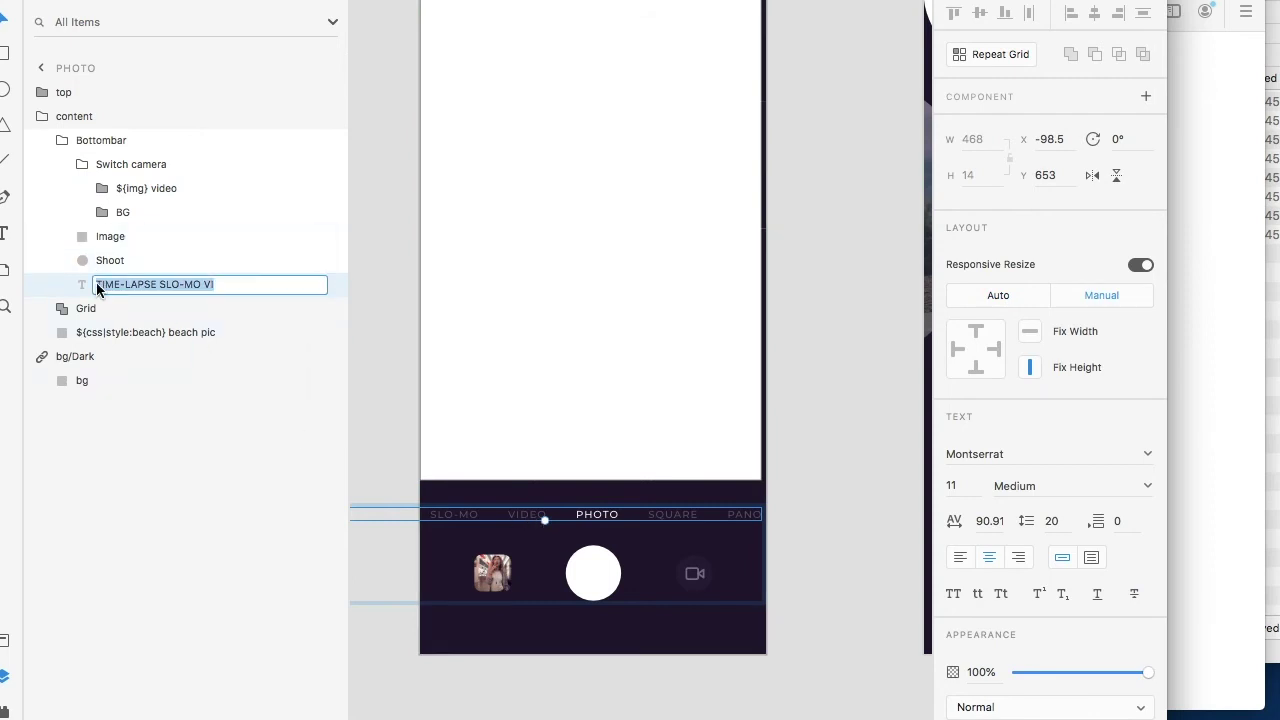
key(Left)
text(${img})
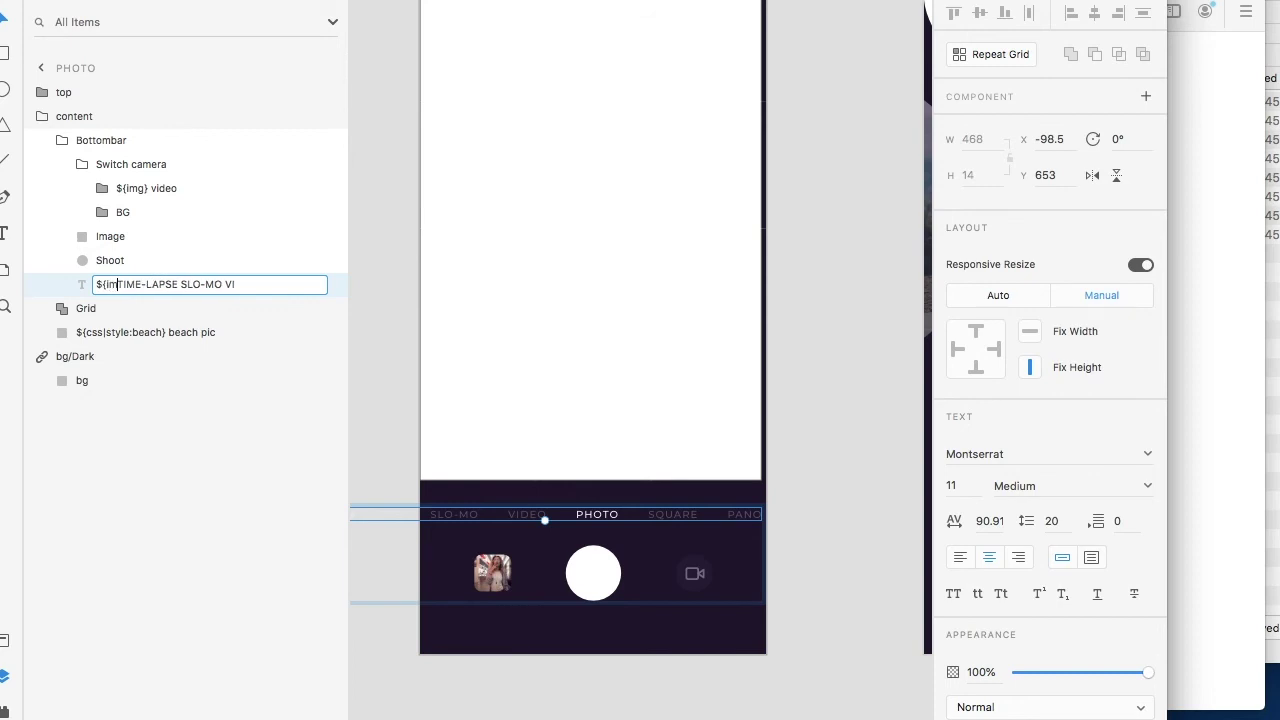
key(Return)
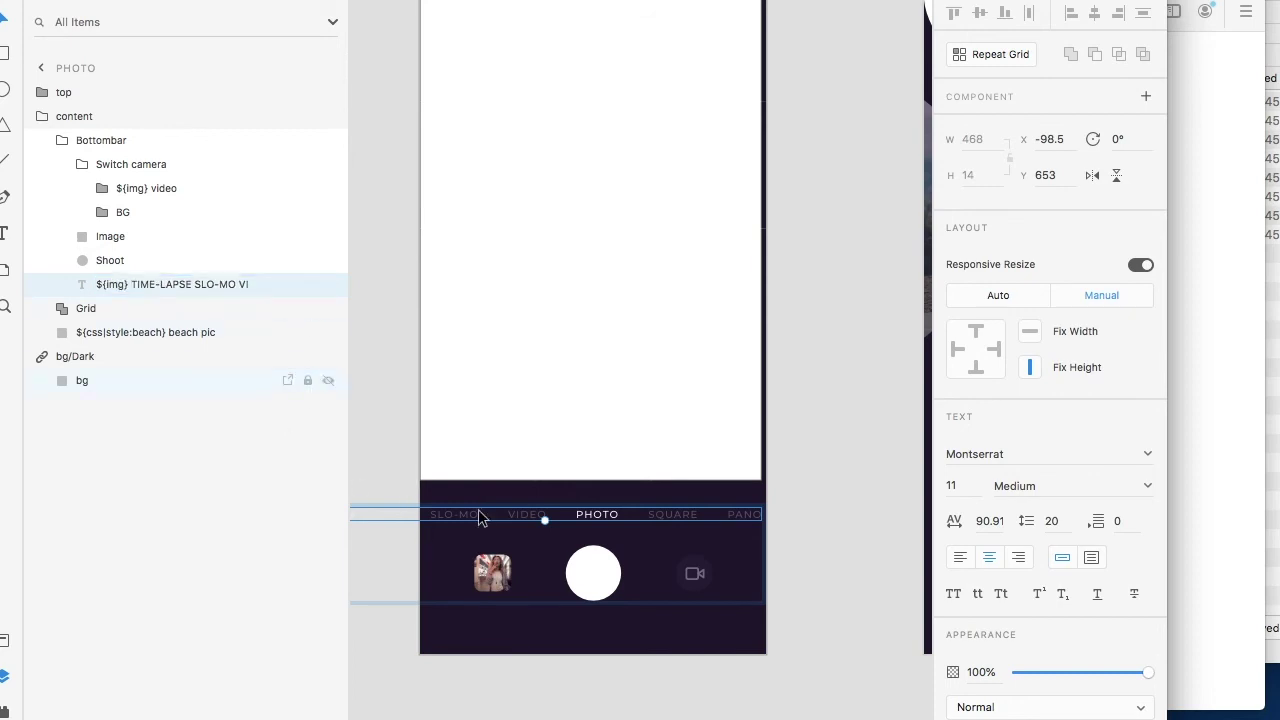
- Scroll through the Lightning Storm settings for an HTML5 export with CSS and Center alignment
scroll(377, 397, down, 3)
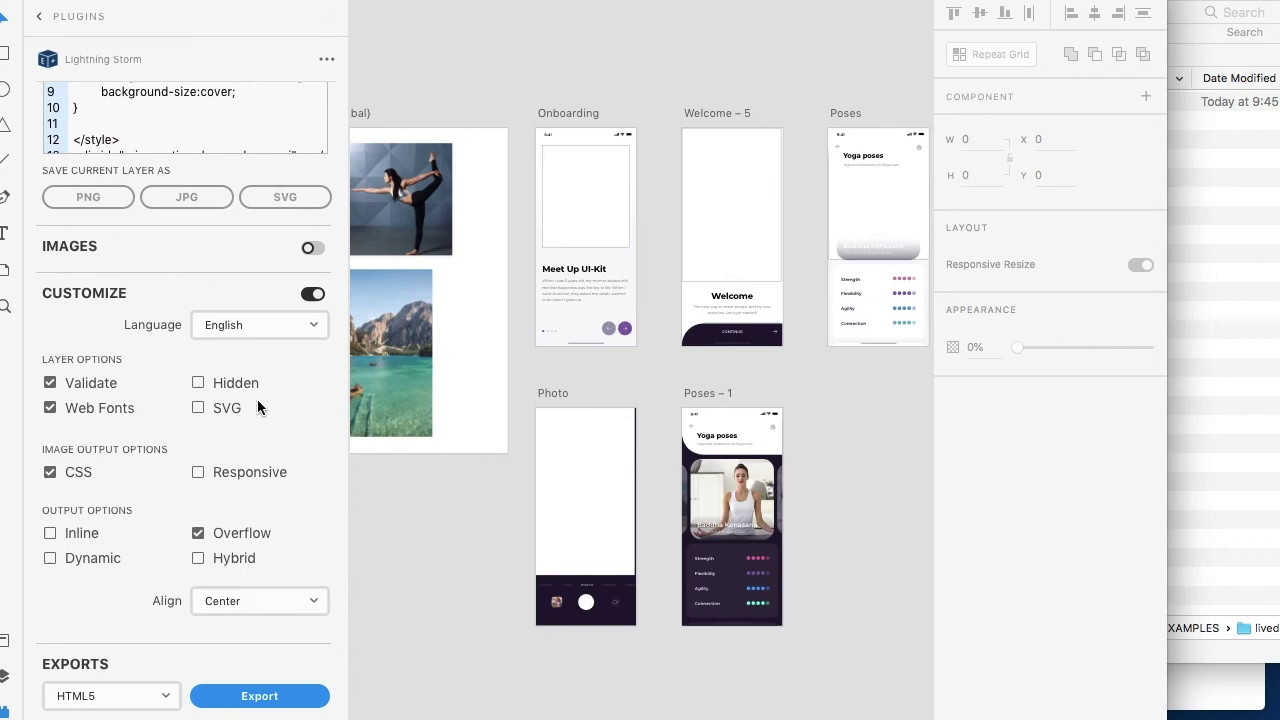
- Export to HTML5, confirm yoga.png and beach.png in skins/styles, then preview welcome__5.html in Firefox
click(236, 697)
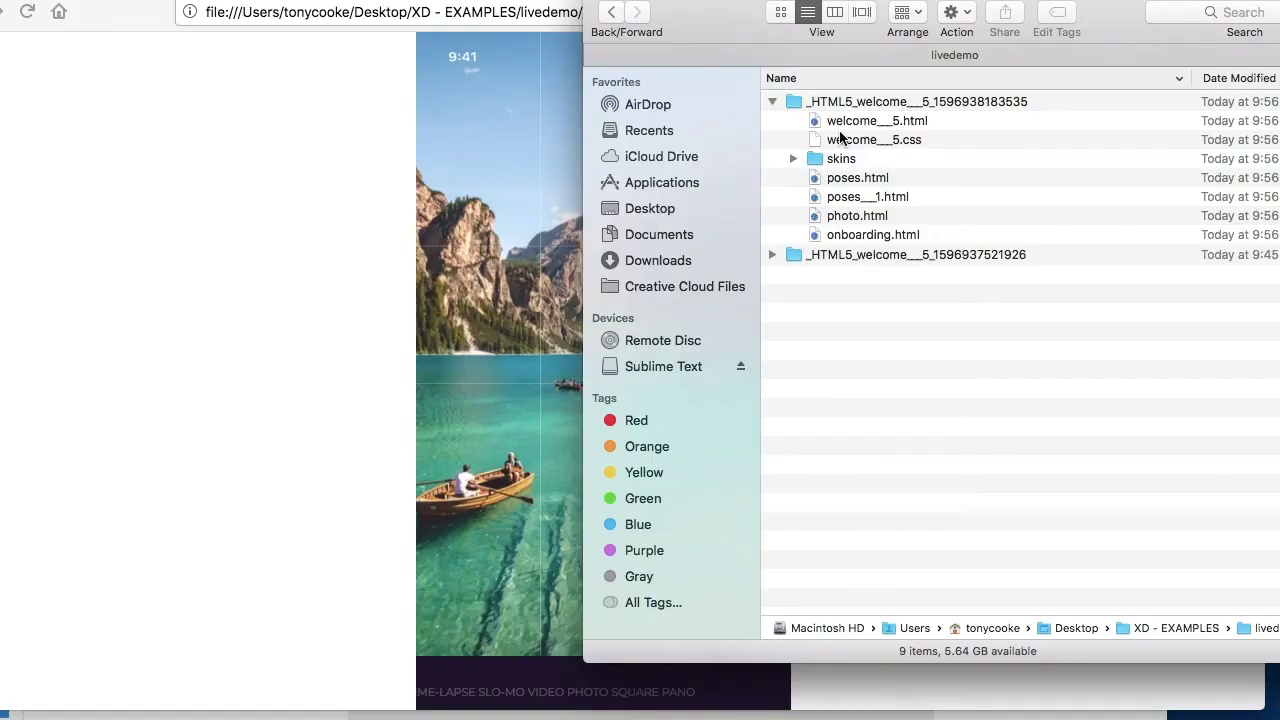
click(793, 159)
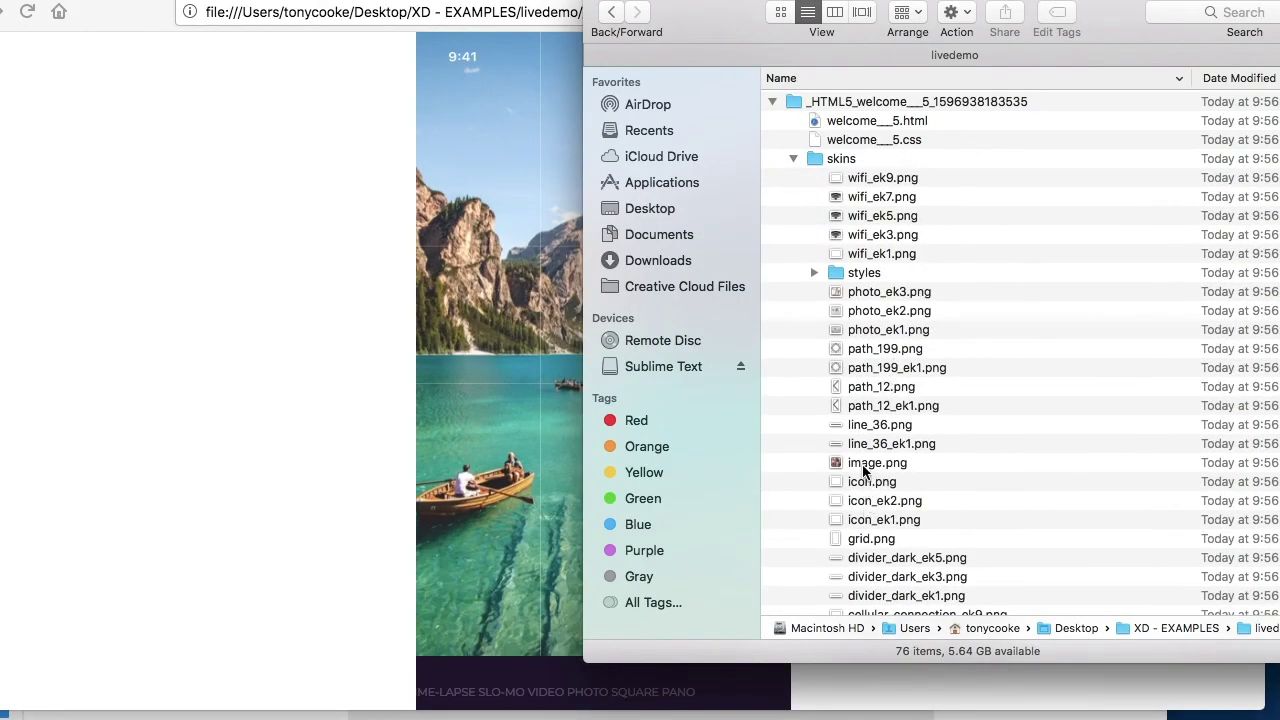
click(814, 272)
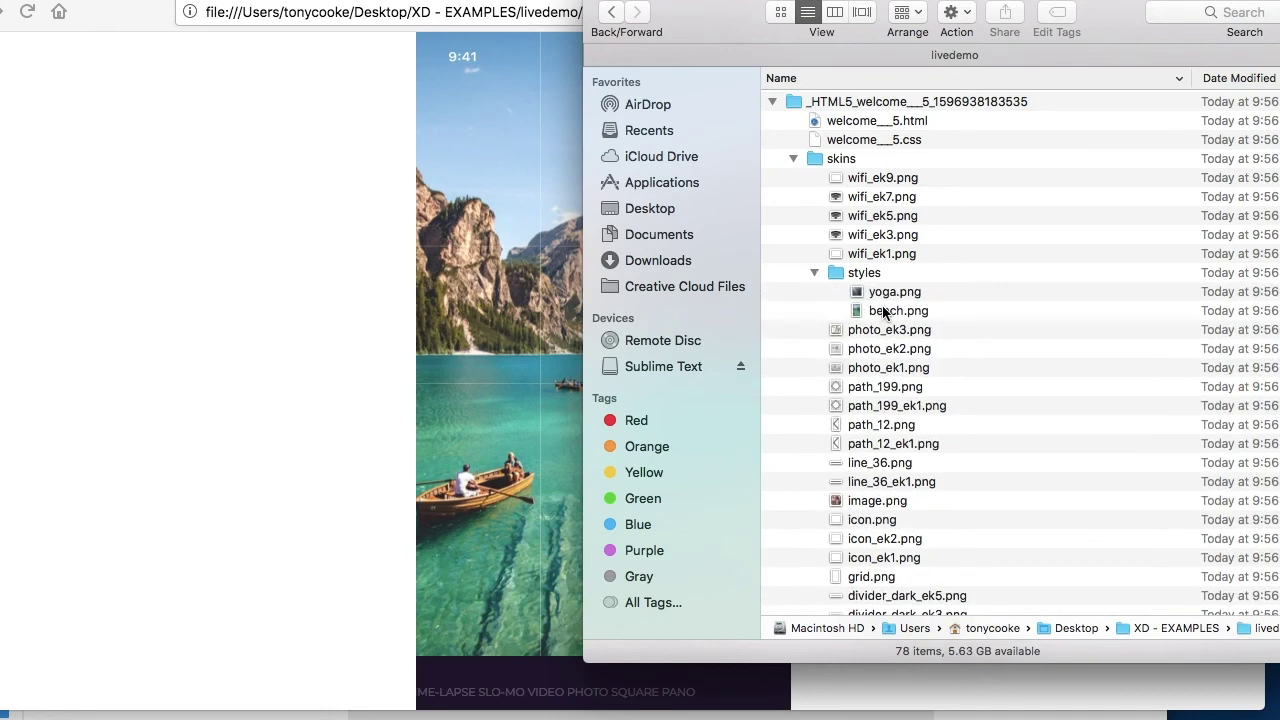
click(814, 272)
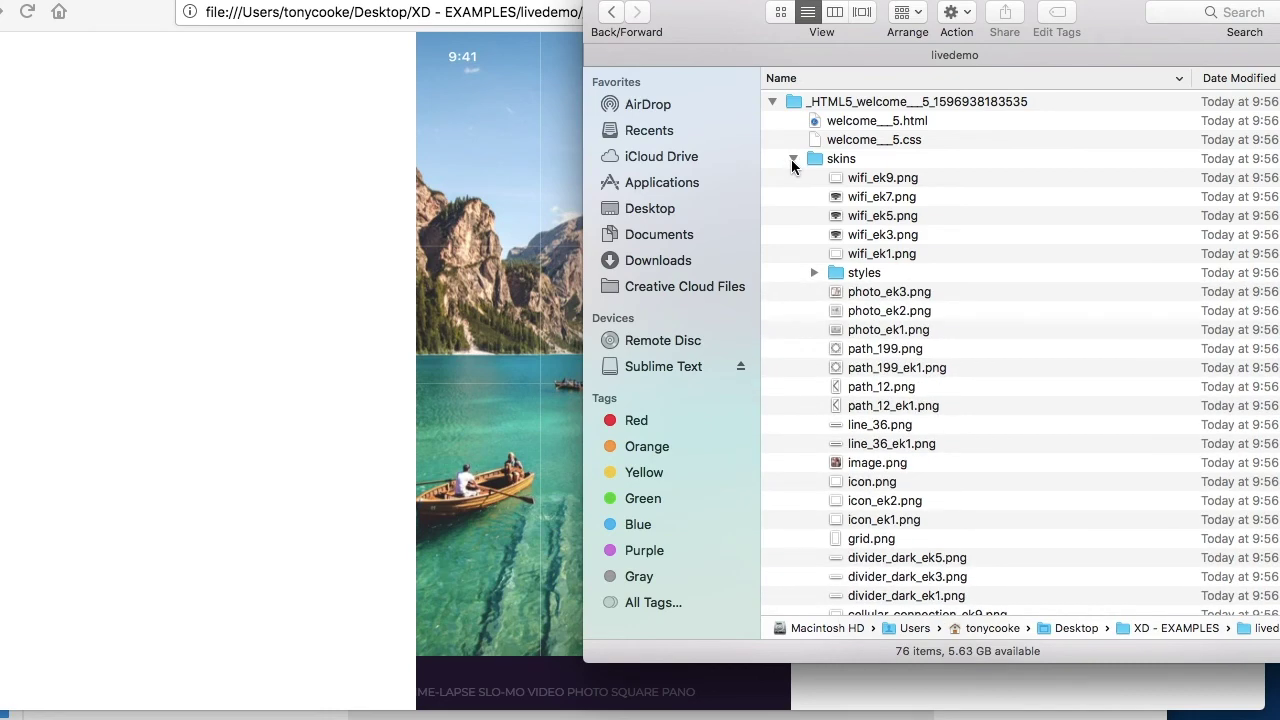
click(792, 159)
drag(857, 121, 434, 295)
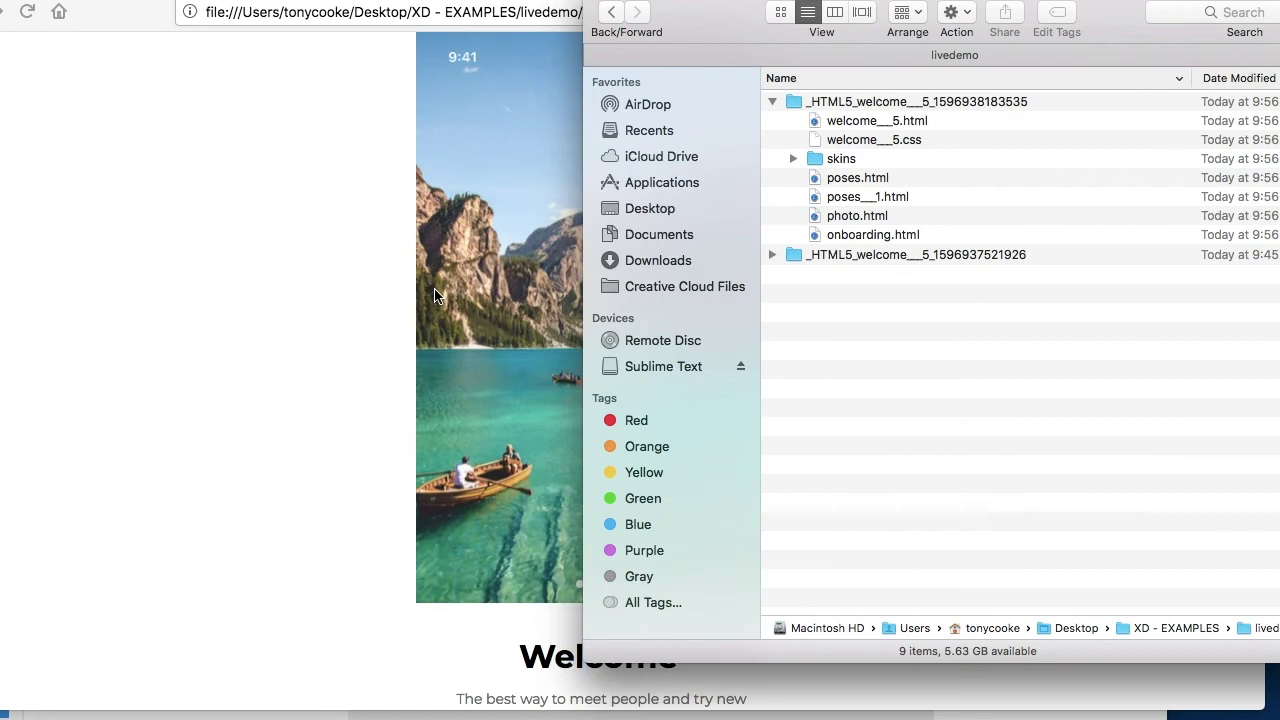
click(467, 376)
- Scroll through the exported photo.html preview in Firefox
scroll(613, 420, down, 3)
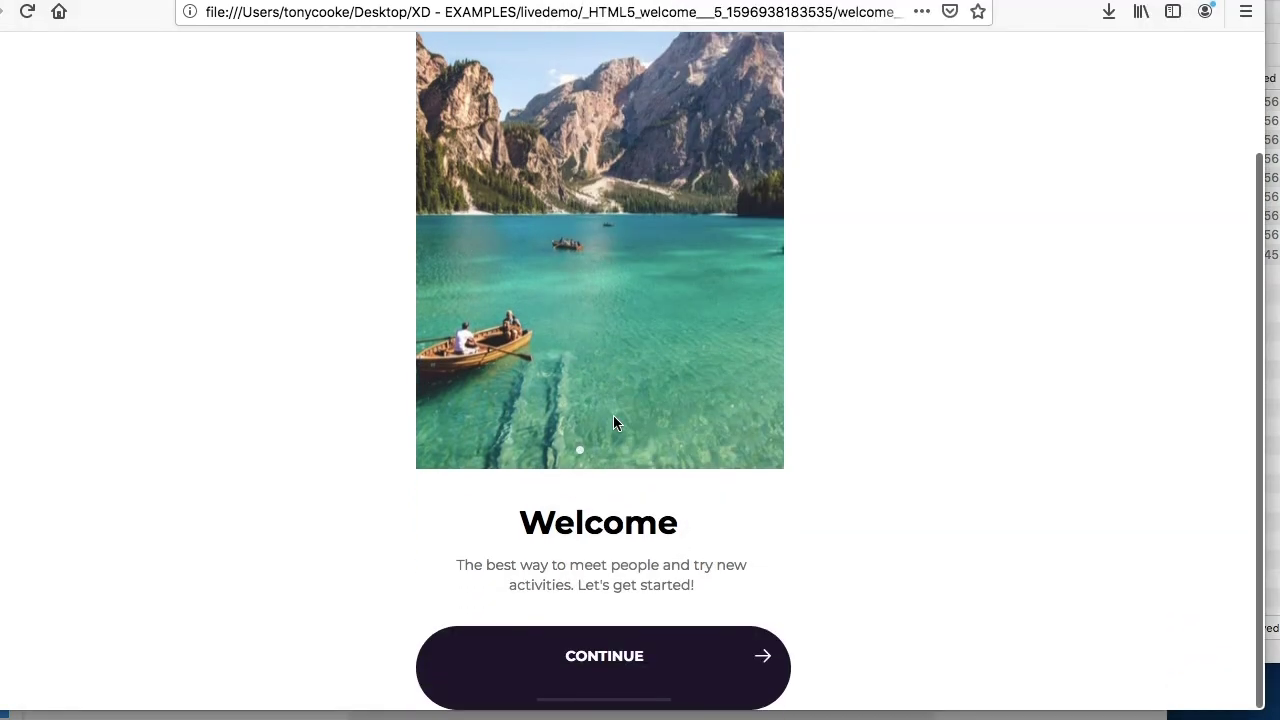
key(super+Tab)
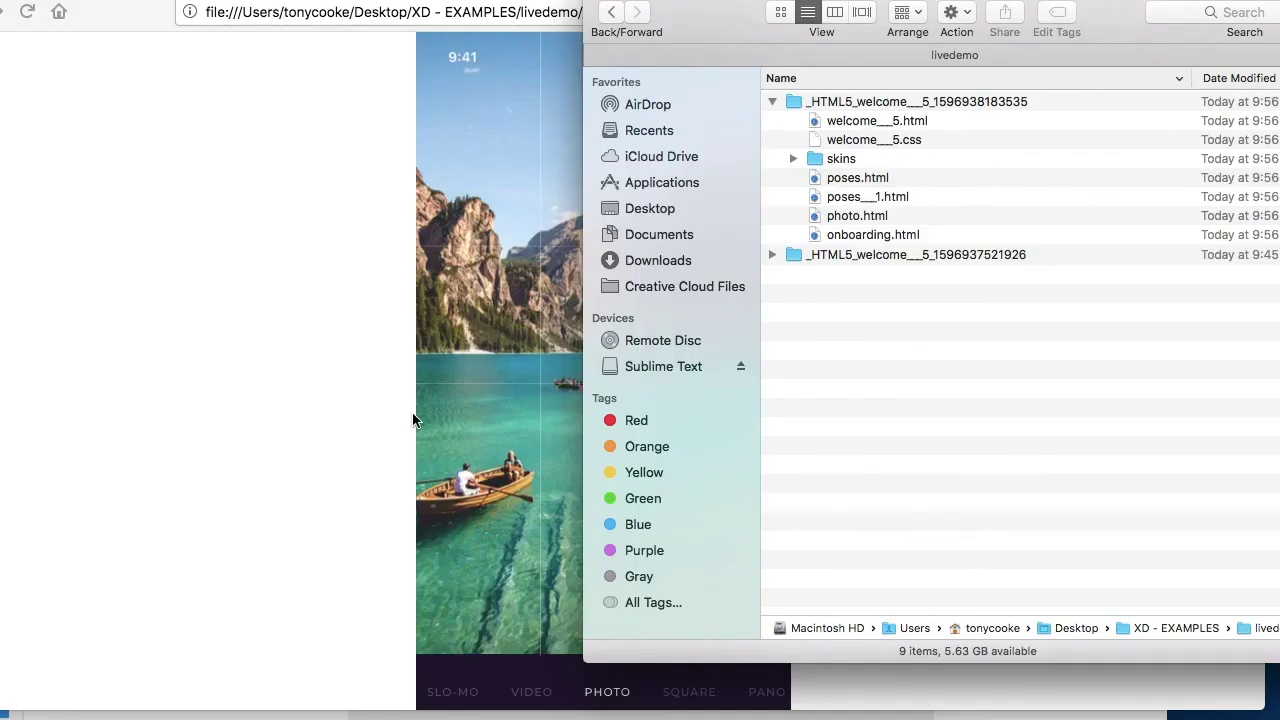
click(417, 423)
scroll(488, 474, down, 3)
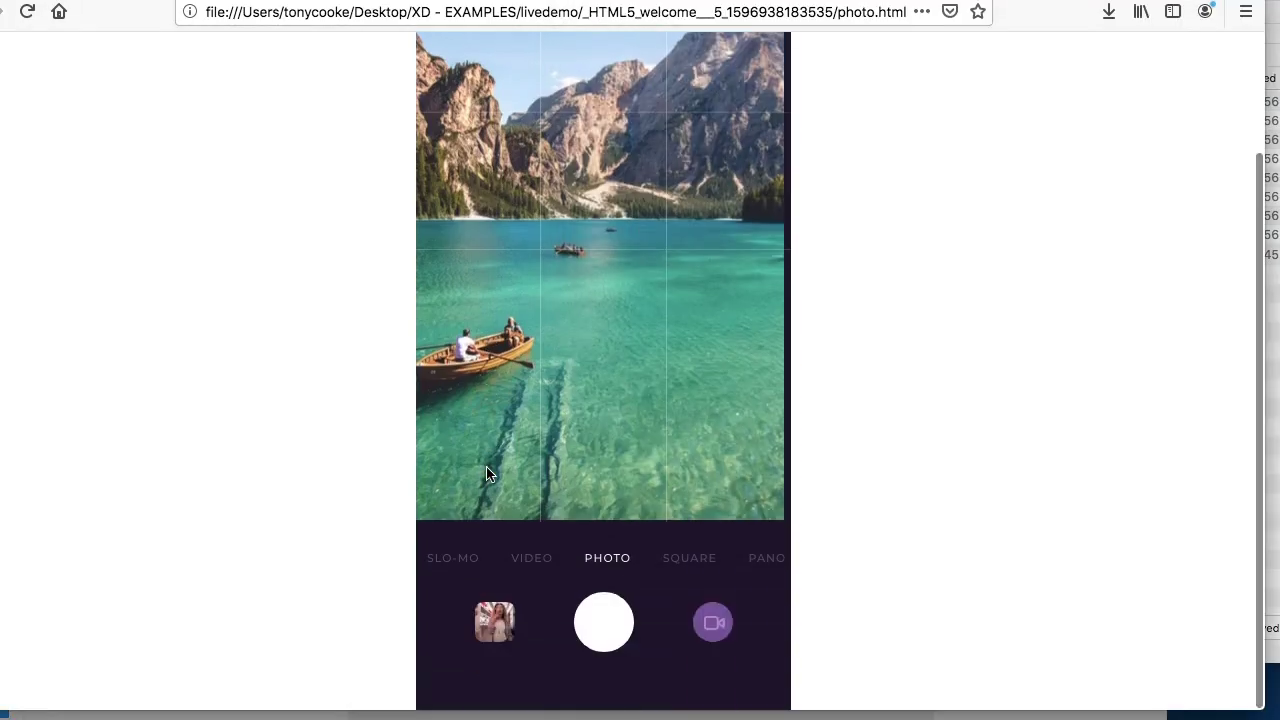
scroll(488, 474, up, 3)
- Preview onboarding.html and select the Meet Up UI-Kit heading wrapping over the paragraph
click(1270, 548)
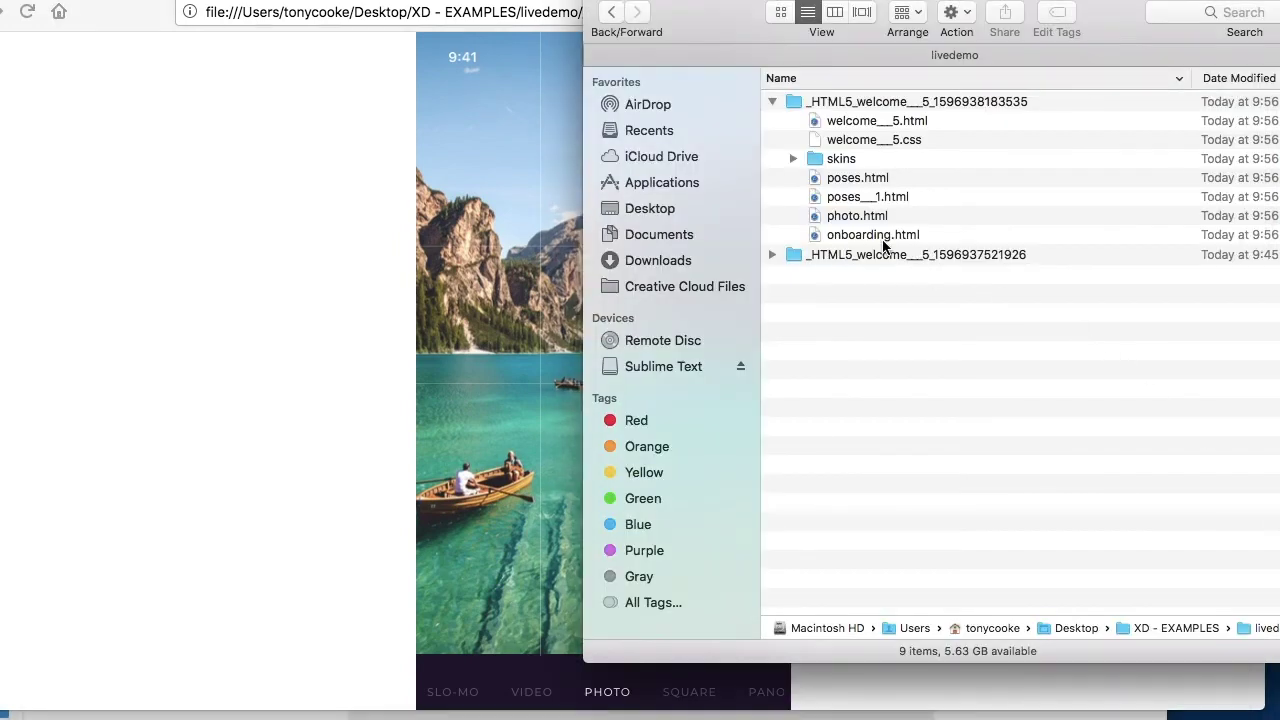
drag(878, 236, 516, 483)
click(516, 483)
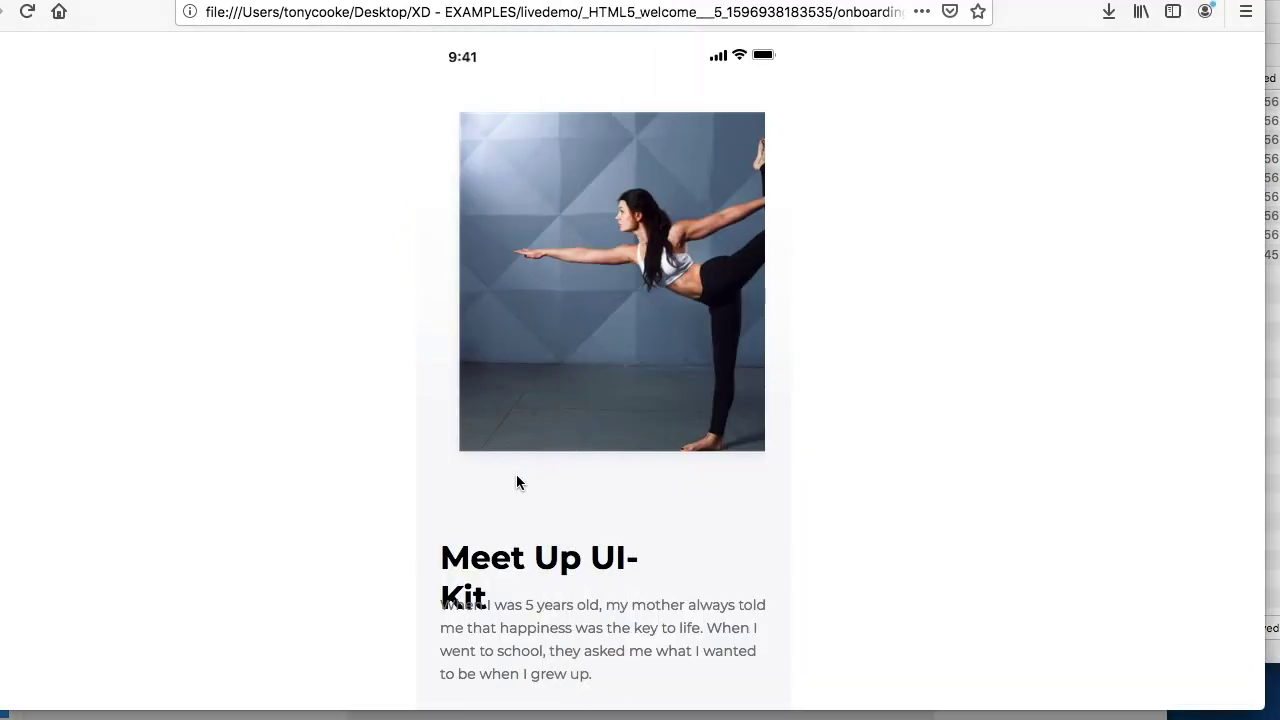
scroll(516, 483, down, 3)
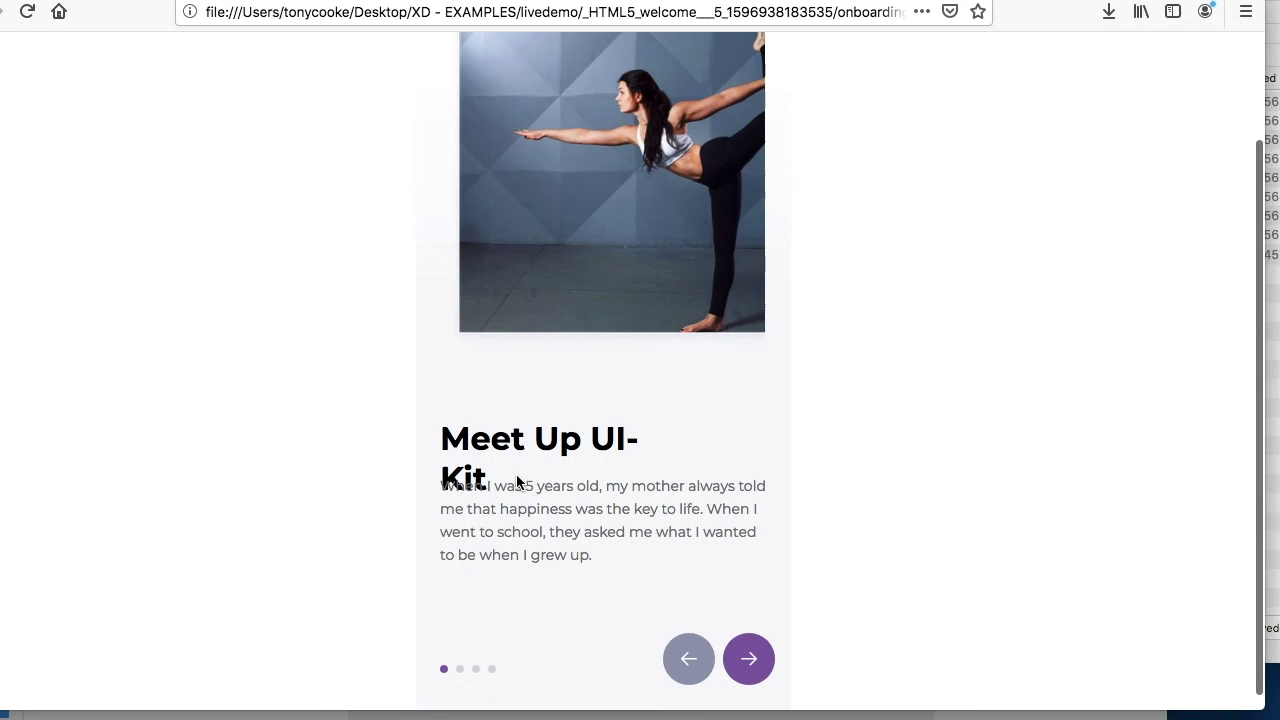
scroll(516, 483, up, 3)
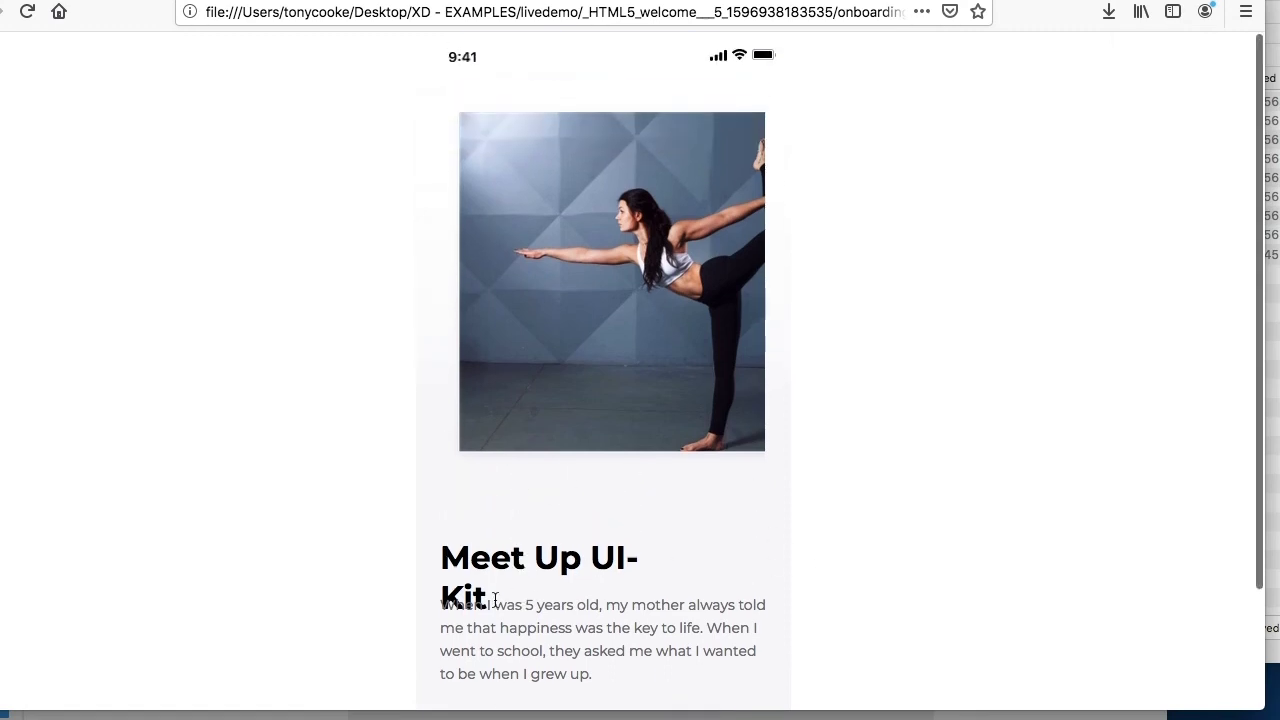
drag(489, 598, 419, 580)
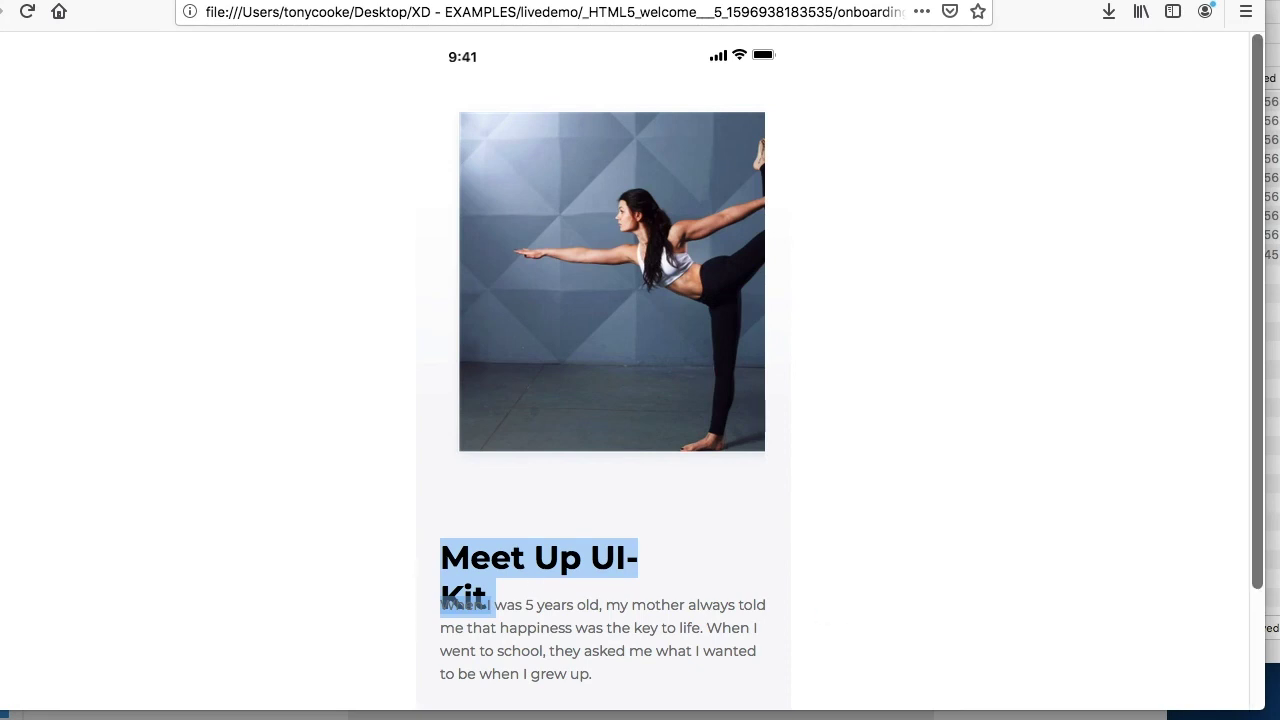
- Make the Meet Up UI-Kit heading fixed-size and widen it to 281×36 px
key(super+Tab)
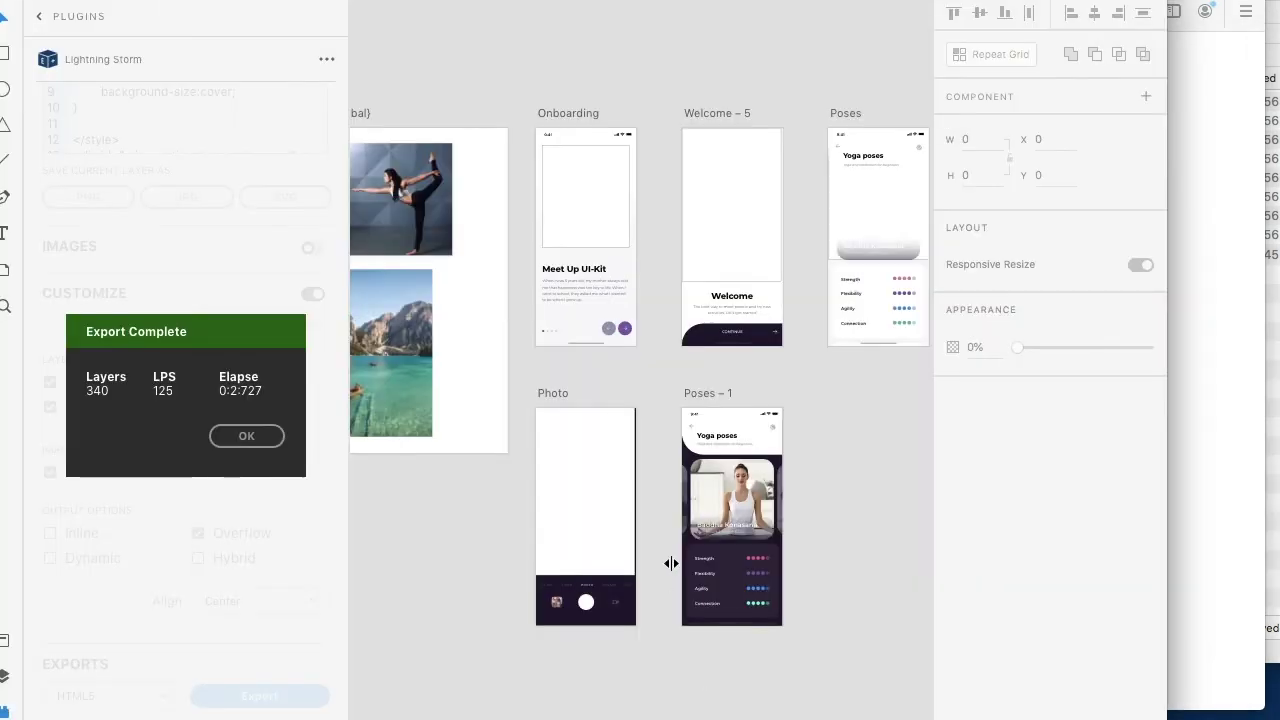
click(592, 273)
double_click(592, 273)
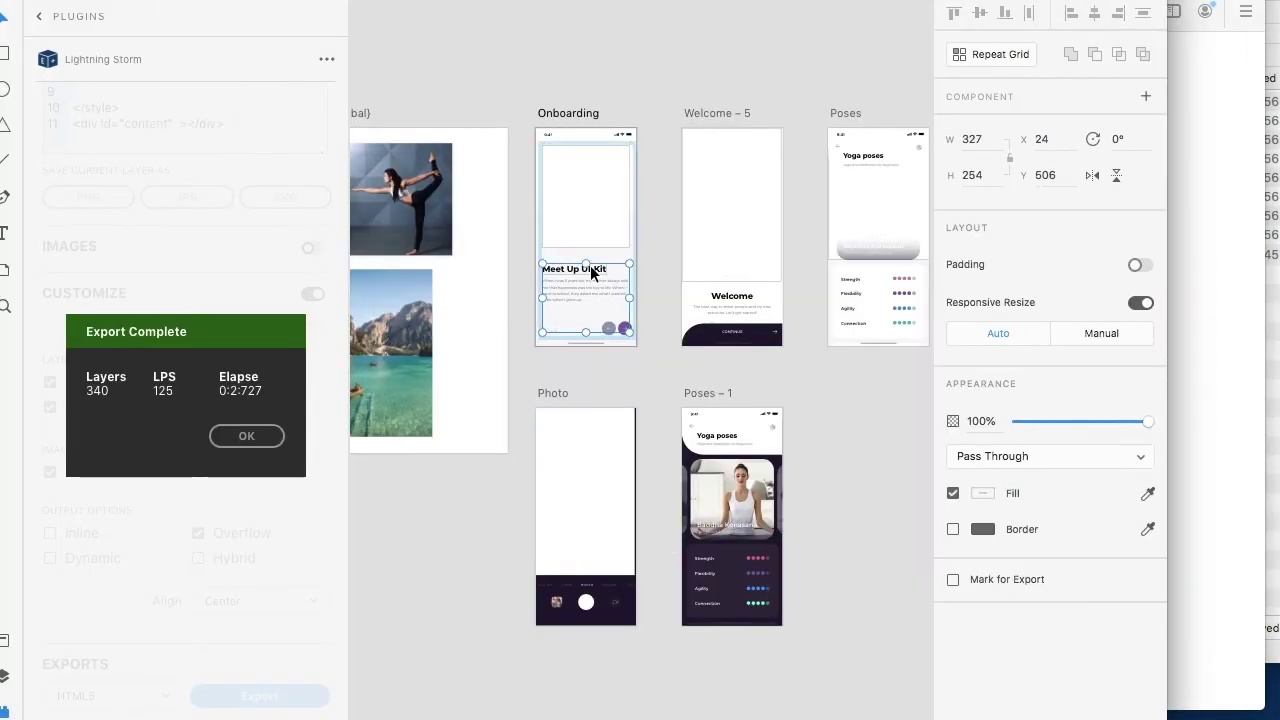
double_click(592, 272)
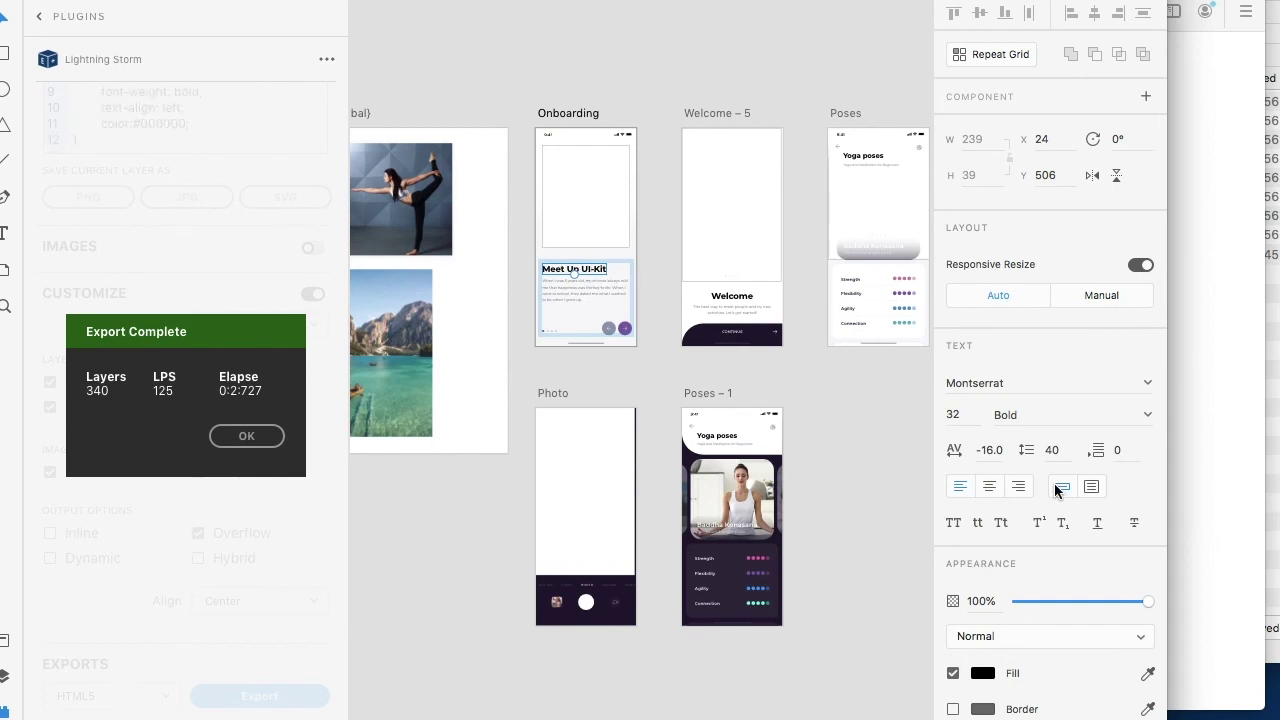
click(1091, 486)
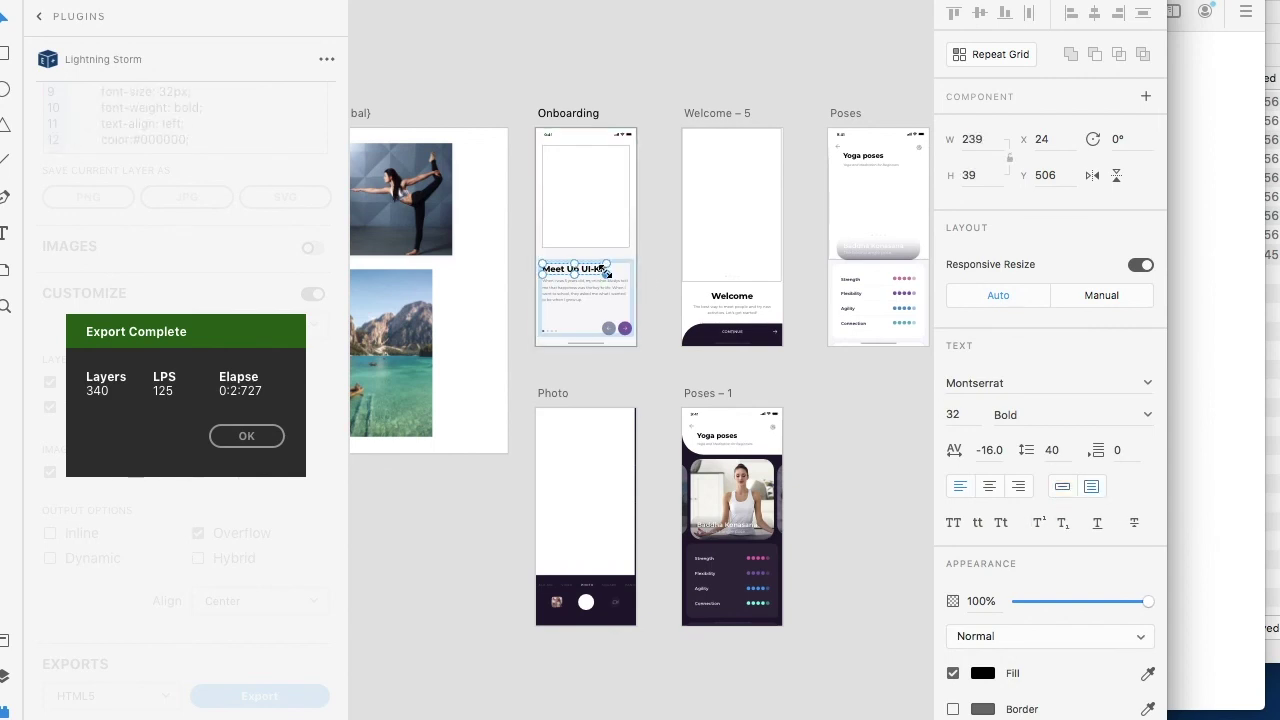
drag(608, 275, 617, 276)
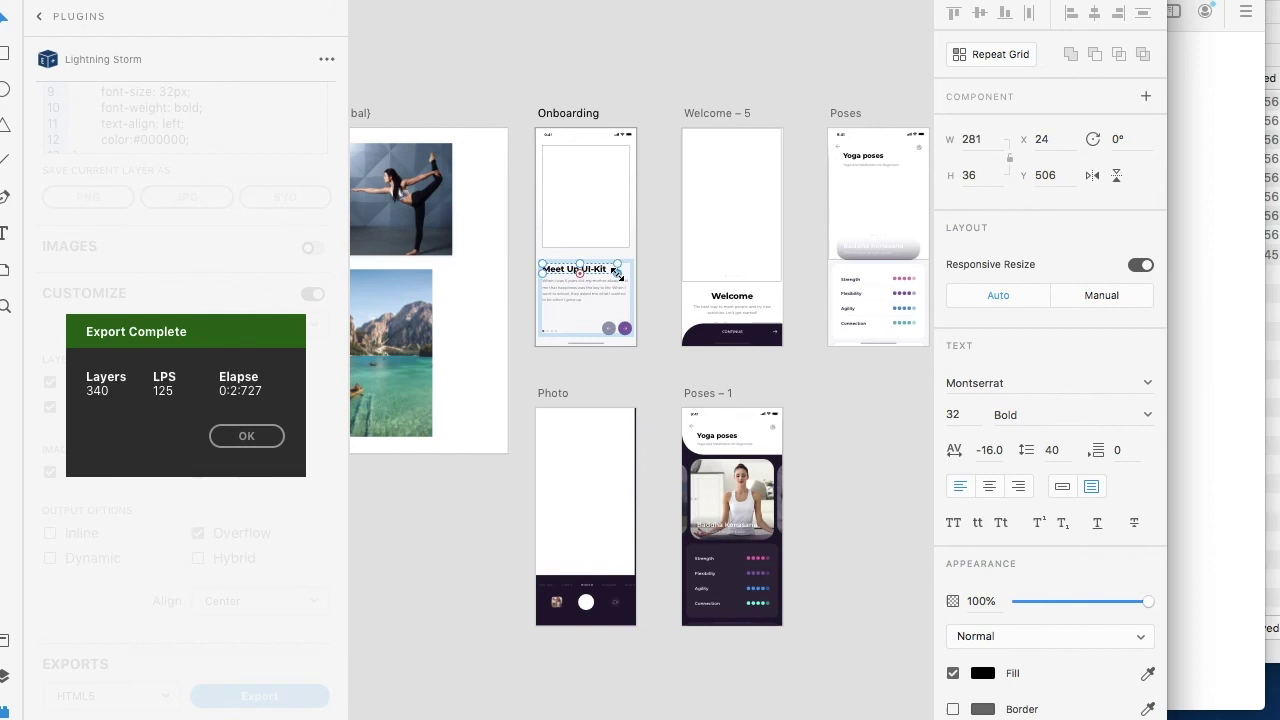
- Re-export the design to HTML and open the newest onboarding.html in Firefox
click(246, 436)
click(259, 698)
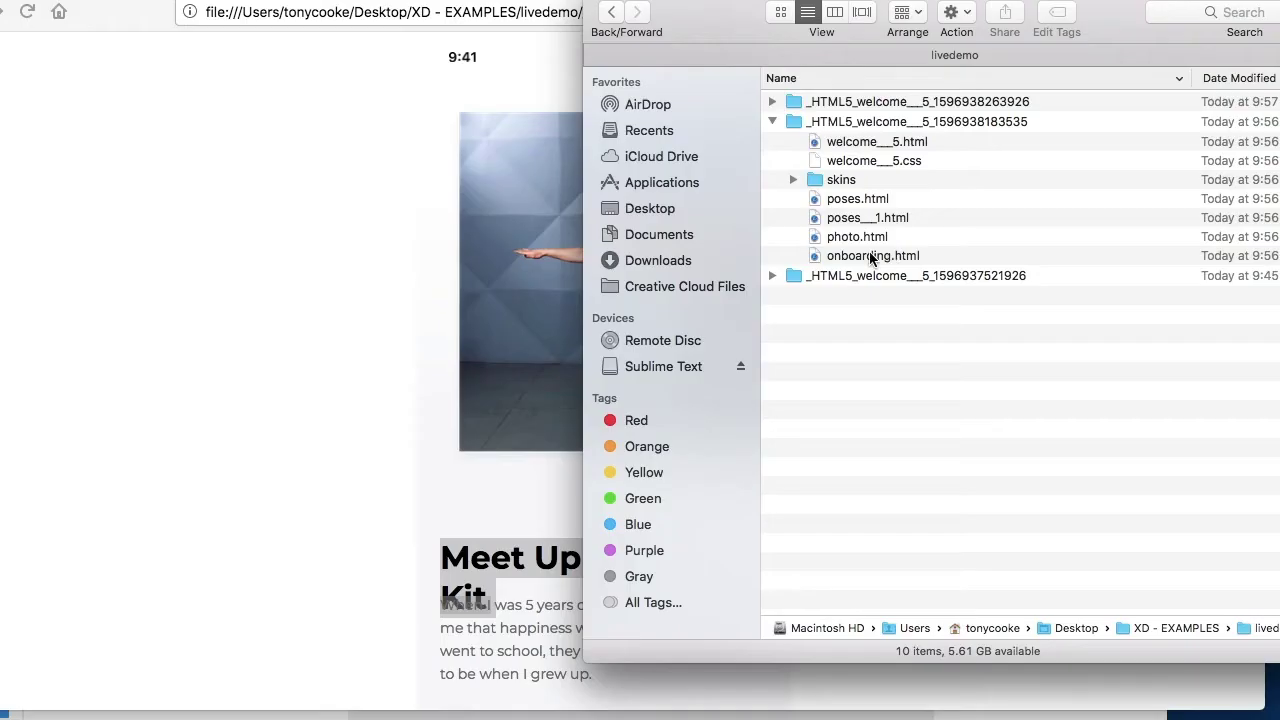
click(764, 121)
click(771, 121)
click(772, 101)
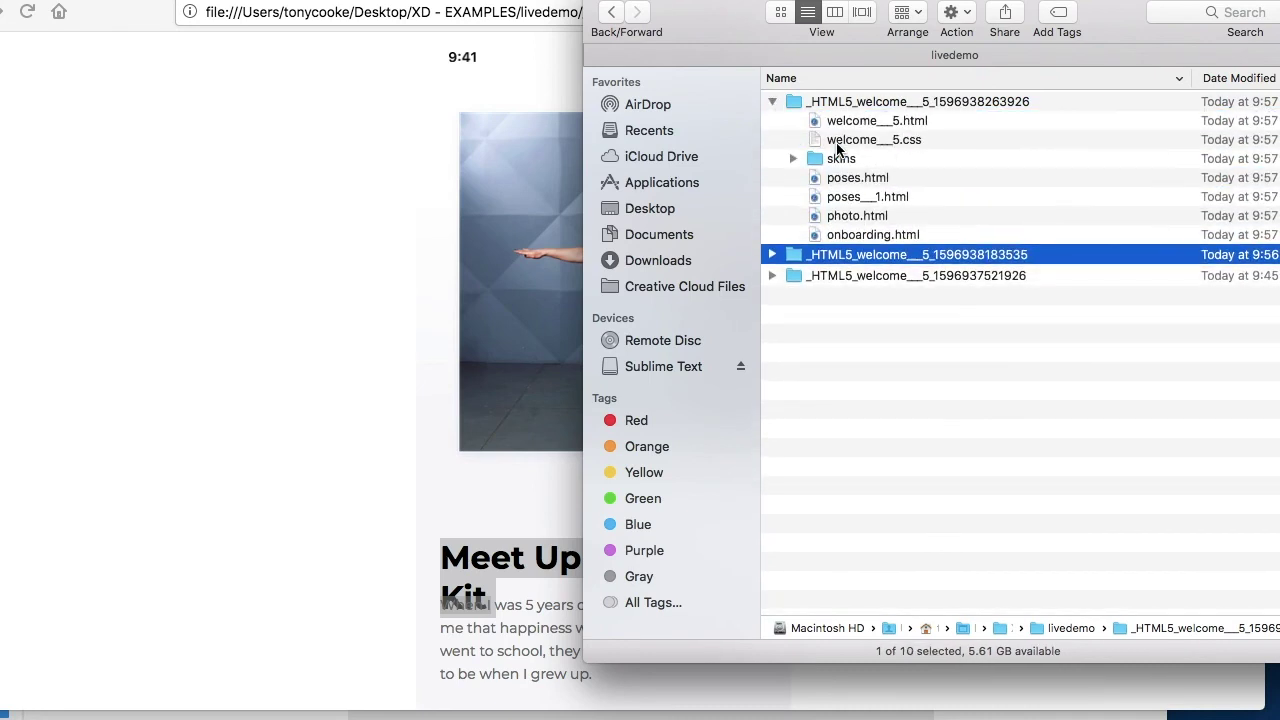
drag(860, 238, 306, 355)
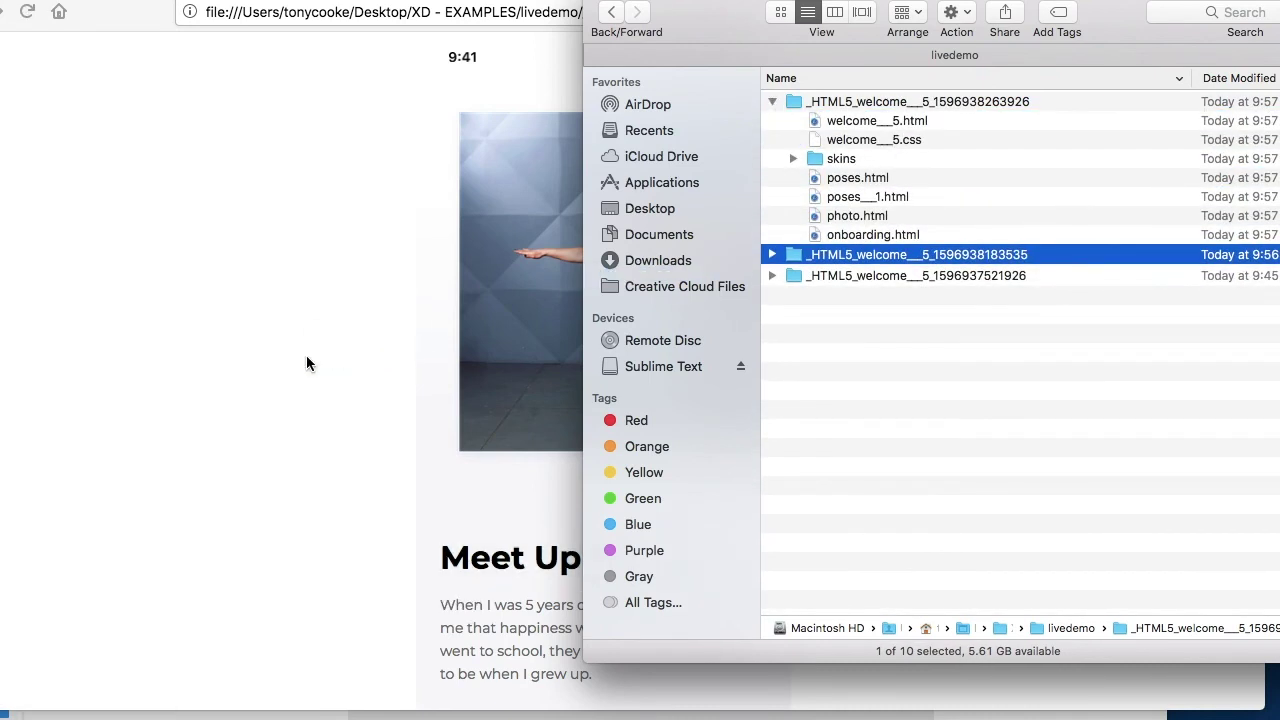
- Scroll the re-exported onboarding page to confirm the single-line Meet Up UI-Kit heading
scroll(585, 472, down, 3)
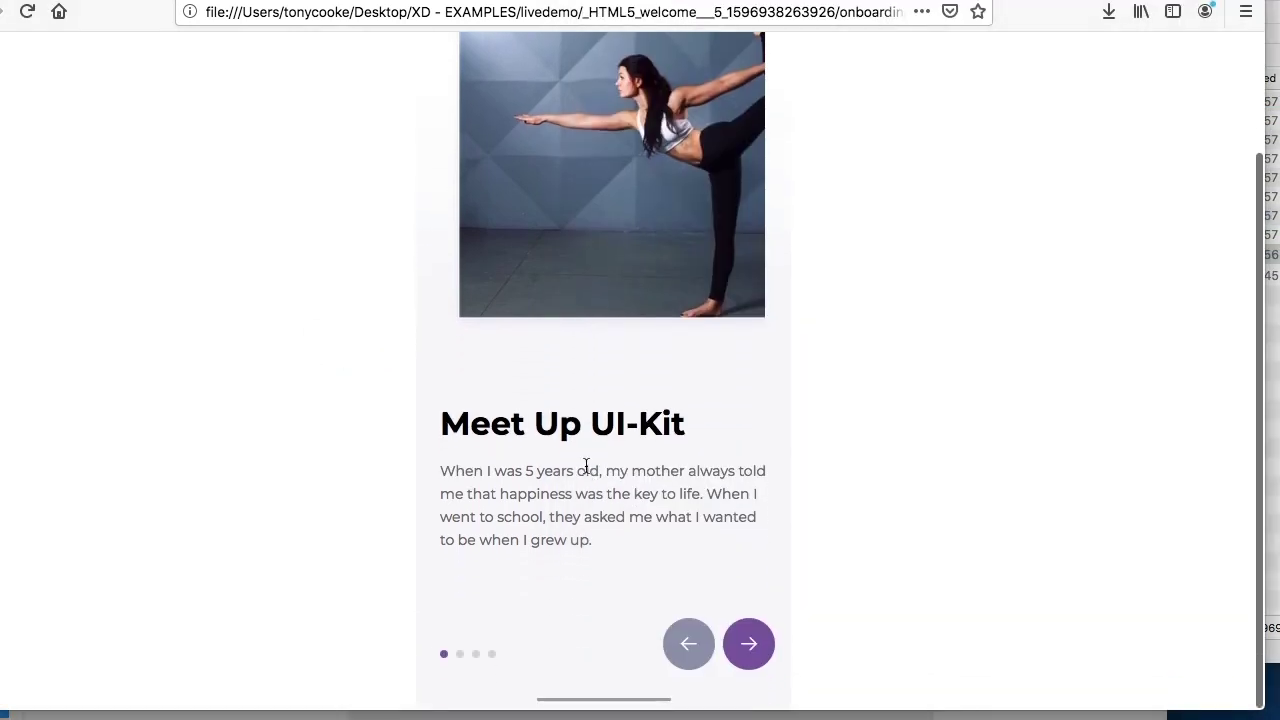